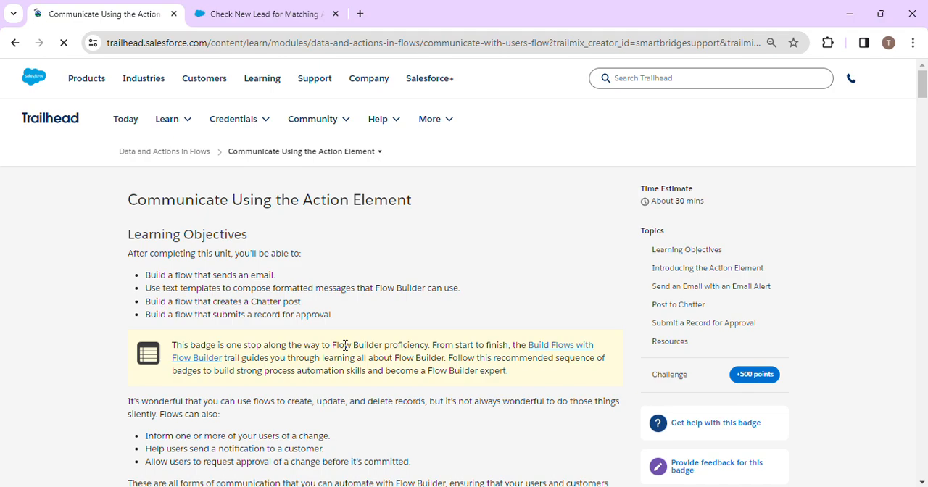
Step: Review the challenge requirements for the public group, email alert, text template and flow actions in the Communicate Using the Action Element unit
{"action": "scroll", "coordinate": [345, 351], "scroll_direction": "down", "scroll_amount": 15}
{"action": "scroll", "coordinate": [345, 351], "scroll_direction": "down", "scroll_amount": 20}
{"action": "scroll", "coordinate": [345, 345], "scroll_direction": "down", "scroll_amount": 20}
{"action": "scroll", "coordinate": [345, 345], "scroll_direction": "down", "scroll_amount": 20}
{"action": "scroll", "coordinate": [345, 345], "scroll_direction": "down", "scroll_amount": 10}
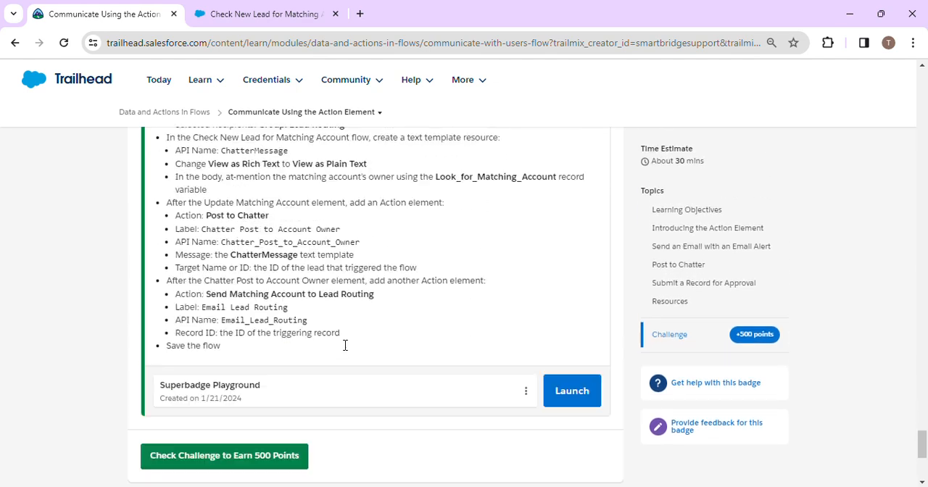
{"action": "scroll", "coordinate": [345, 345], "scroll_direction": "up", "scroll_amount": 5}
{"action": "scroll", "coordinate": [346, 345], "scroll_direction": "up", "scroll_amount": 1}
{"action": "scroll", "coordinate": [346, 348], "scroll_direction": "down", "scroll_amount": 2}
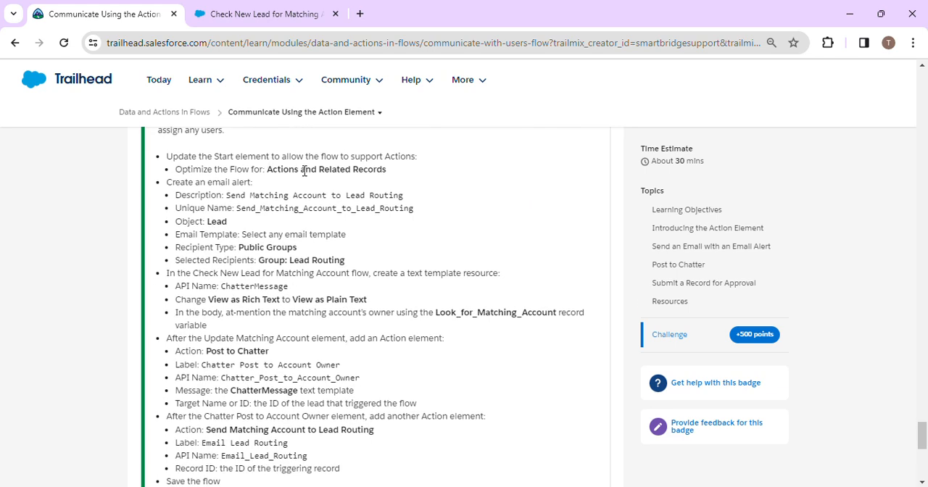
{"action": "scroll", "coordinate": [316, 208], "scroll_direction": "down", "scroll_amount": 3}
{"action": "scroll", "coordinate": [315, 209], "scroll_direction": "up", "scroll_amount": 2}
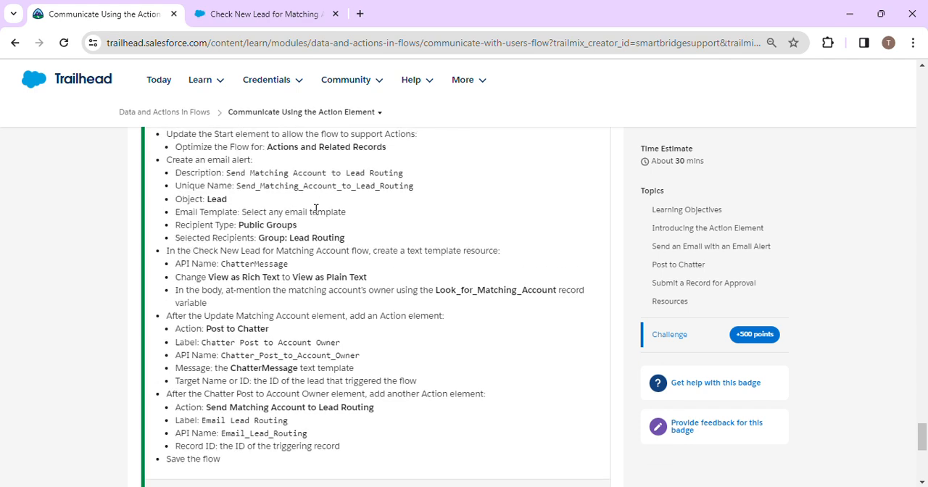
{"action": "scroll", "coordinate": [316, 209], "scroll_direction": "up", "scroll_amount": 1}
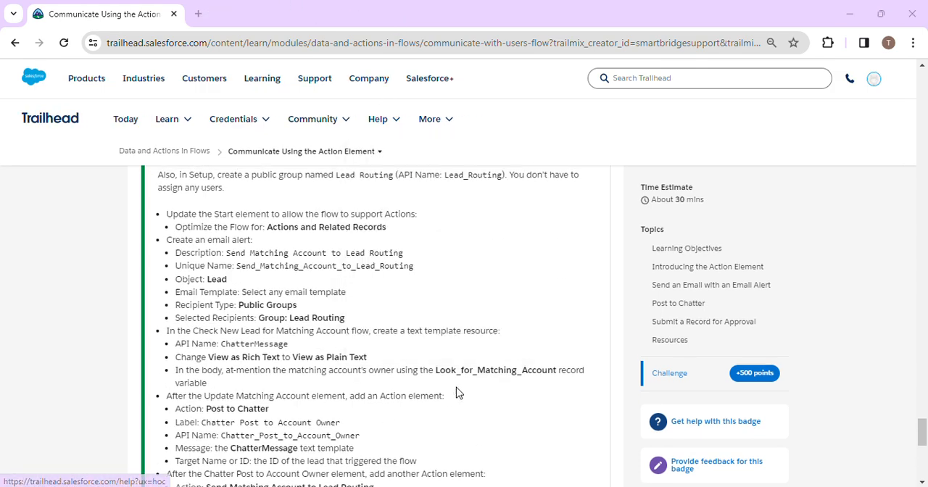
{"action": "scroll", "coordinate": [457, 392], "scroll_direction": "down", "scroll_amount": 1}
{"action": "scroll", "coordinate": [457, 392], "scroll_direction": "down", "scroll_amount": 2}
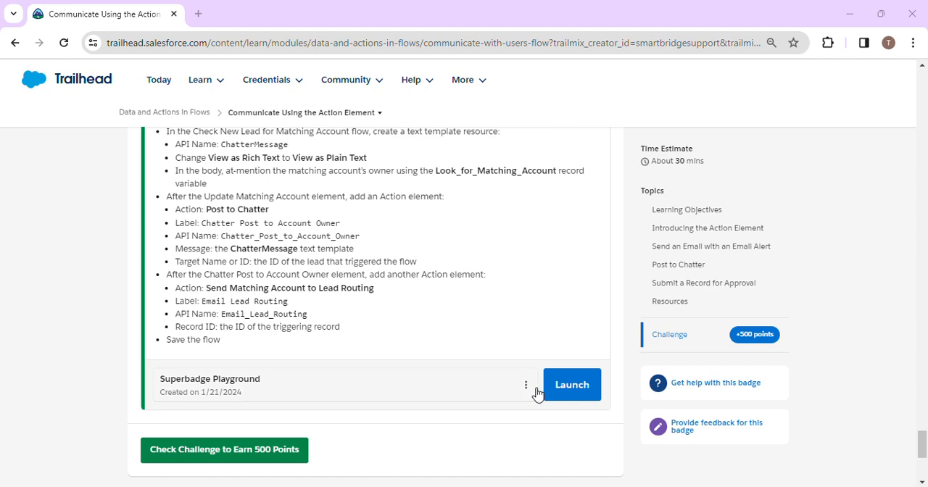
Step: Launch the Superbadge Playground from the challenge and open its Setup
{"action": "left_click", "coordinate": [580, 385]}
{"action": "left_click", "coordinate": [118, 8]}
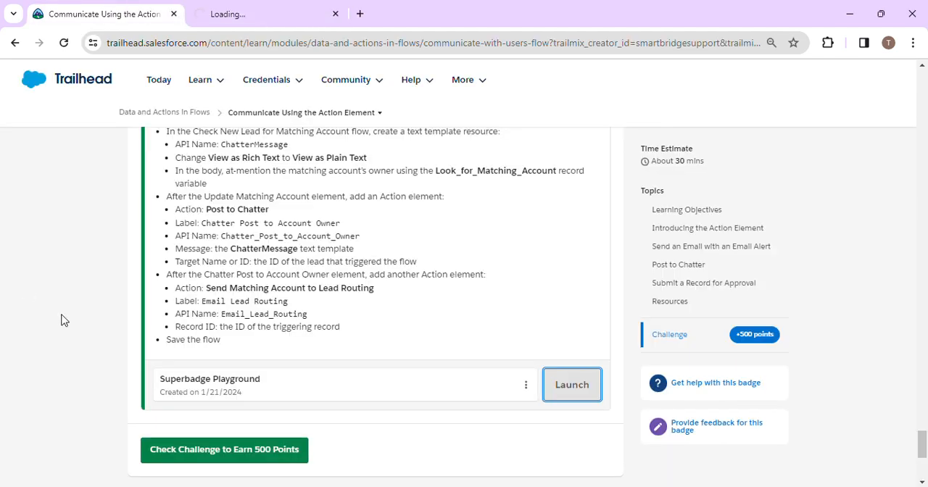
{"action": "scroll", "coordinate": [243, 284], "scroll_direction": "up", "scroll_amount": 2}
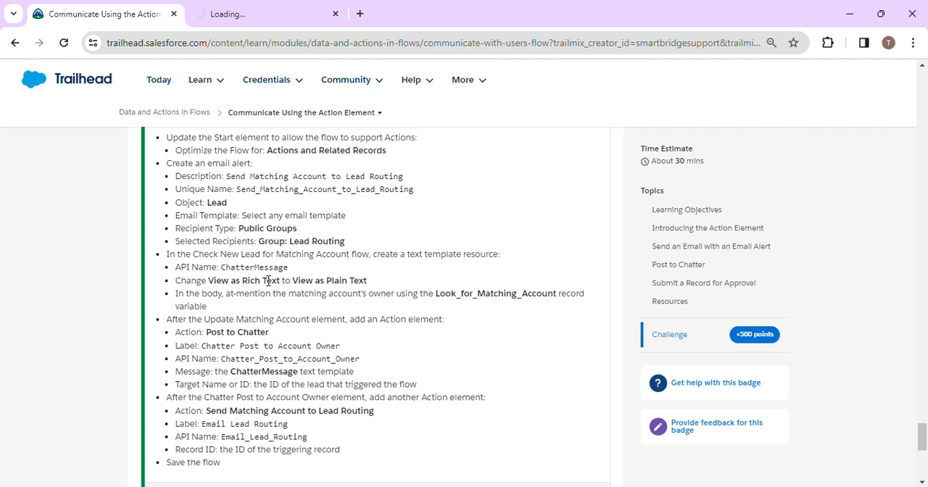
{"action": "scroll", "coordinate": [269, 280], "scroll_direction": "up", "scroll_amount": 2}
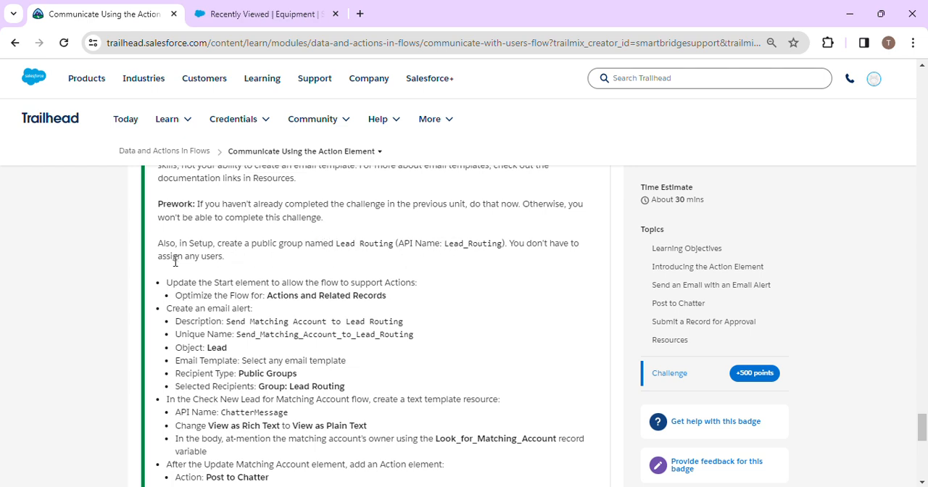
{"action": "left_click", "coordinate": [256, 9]}
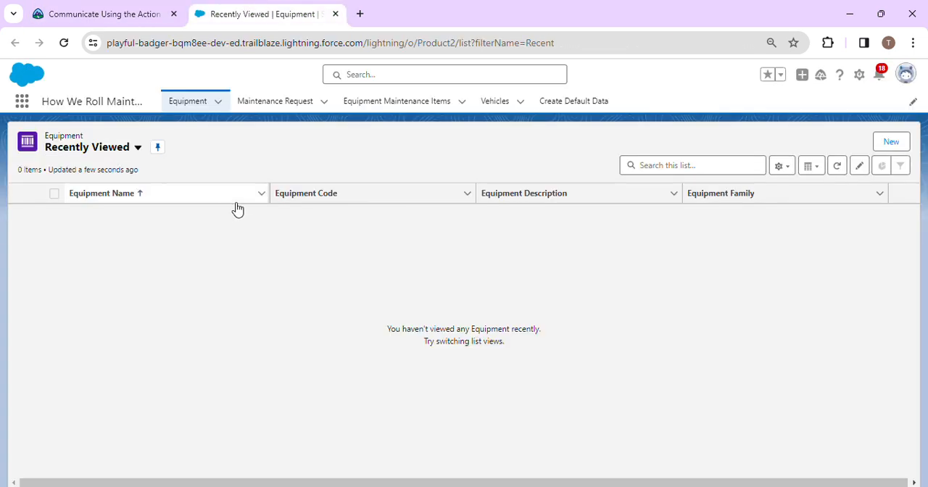
{"action": "left_click", "coordinate": [859, 76]}
{"action": "left_click", "coordinate": [834, 106]}
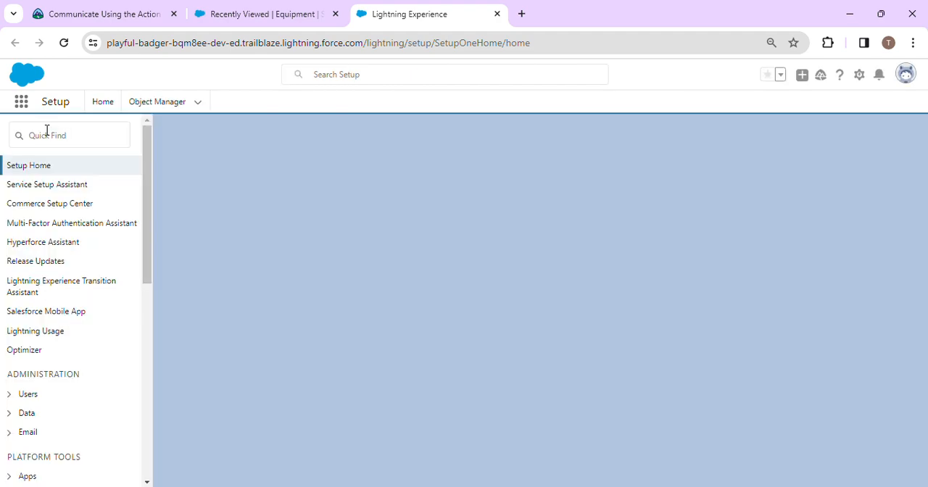
Step: Find Public Groups in Setup by searching for "public" and start a new group
{"action": "left_click", "coordinate": [48, 135]}
{"action": "type", "text": "a"}
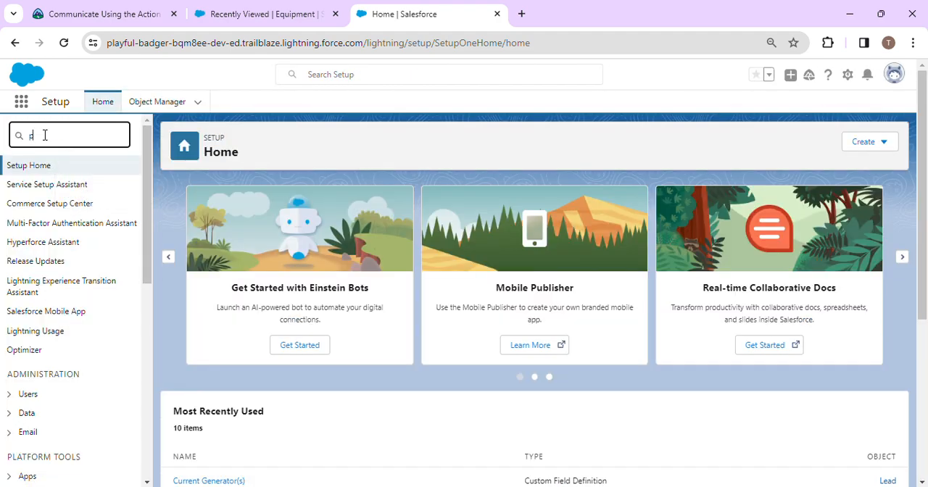
{"action": "type", "text": "ublic"}
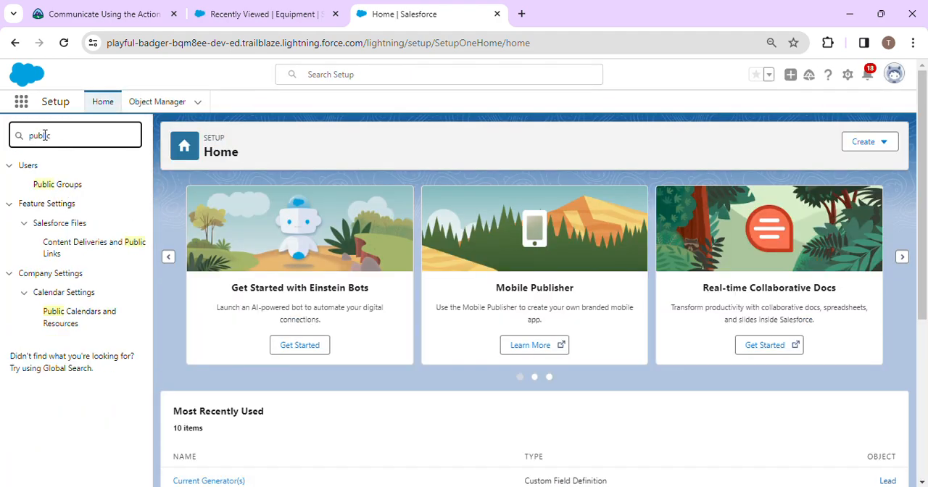
{"action": "left_click", "coordinate": [71, 190]}
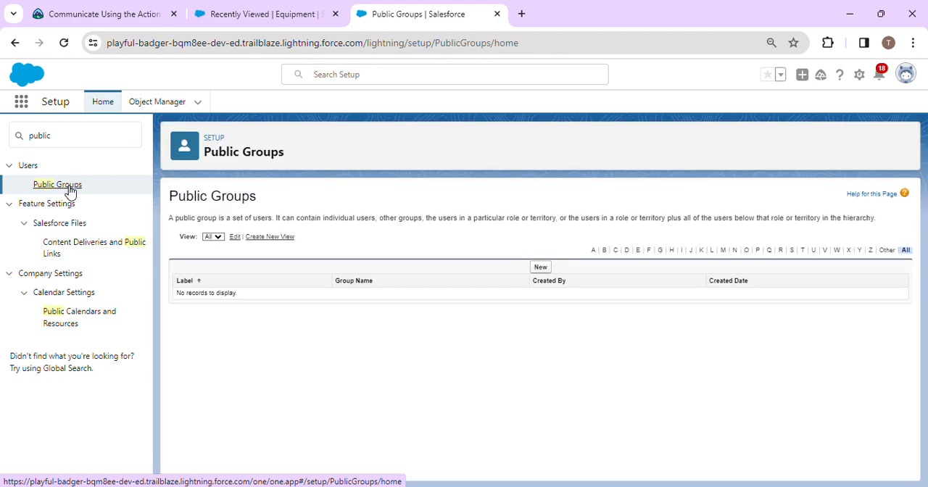
{"action": "left_click", "coordinate": [540, 267]}
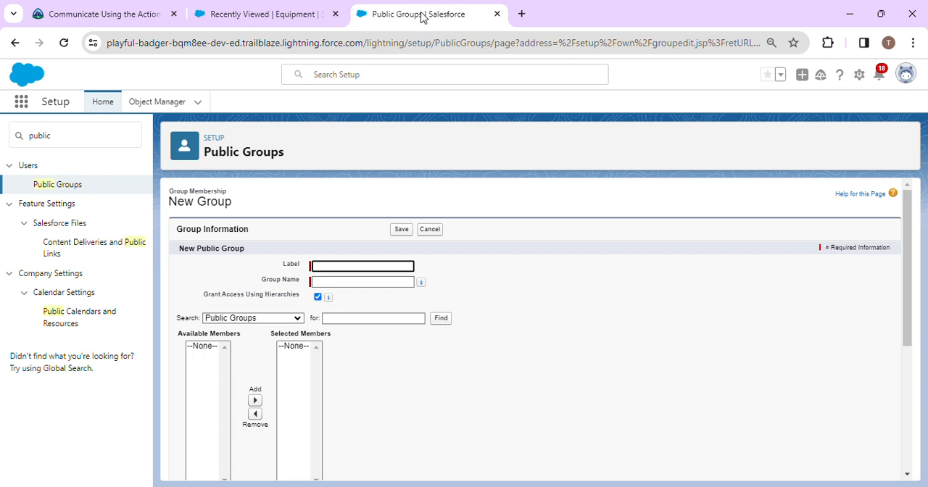
Step: Close the browser tab showing the Recently Viewed Equipment list
{"action": "key", "text": "alt+Tab"}
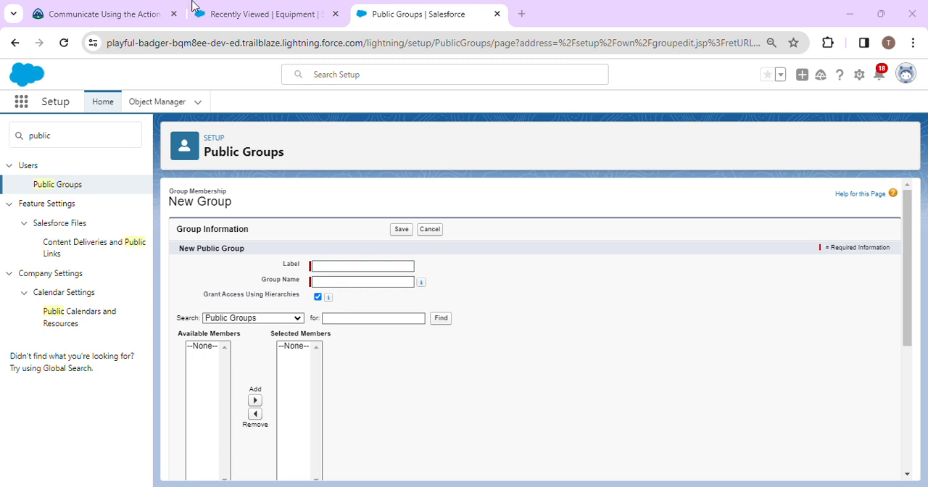
{"action": "right_click", "coordinate": [221, 10]}
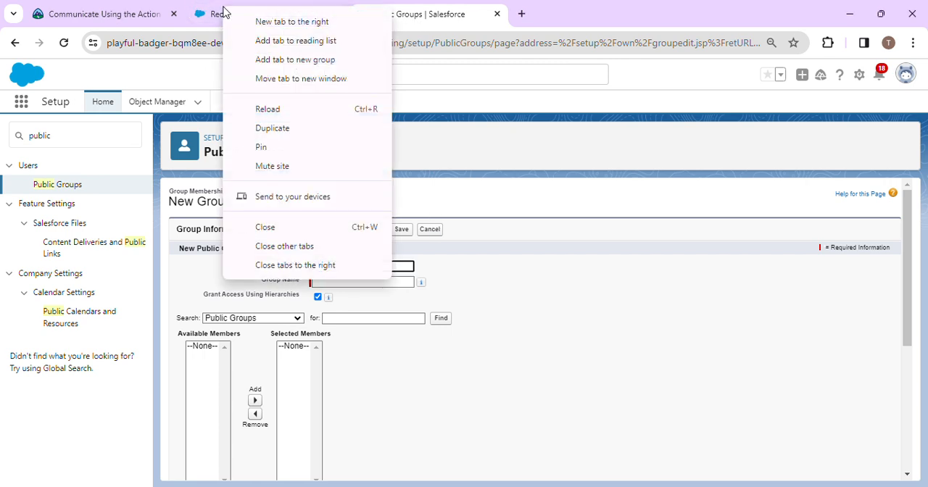
{"action": "left_click", "coordinate": [269, 227]}
Step: Copy Lead_Routing from the challenge, use it as the new public group's label and group name, and save the group
{"action": "left_click", "coordinate": [91, 10]}
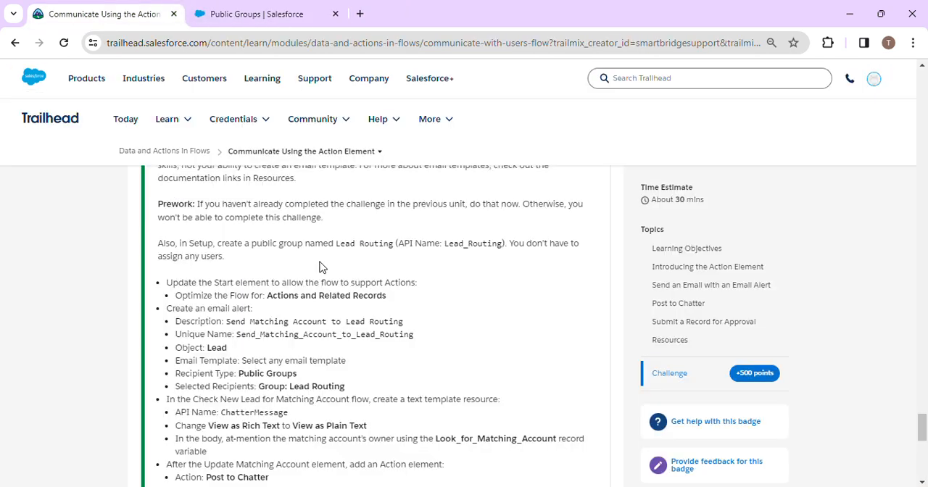
{"action": "left_click_drag", "start_coordinate": [444, 247], "coordinate": [504, 247]}
{"action": "key", "text": "ctrl+c"}
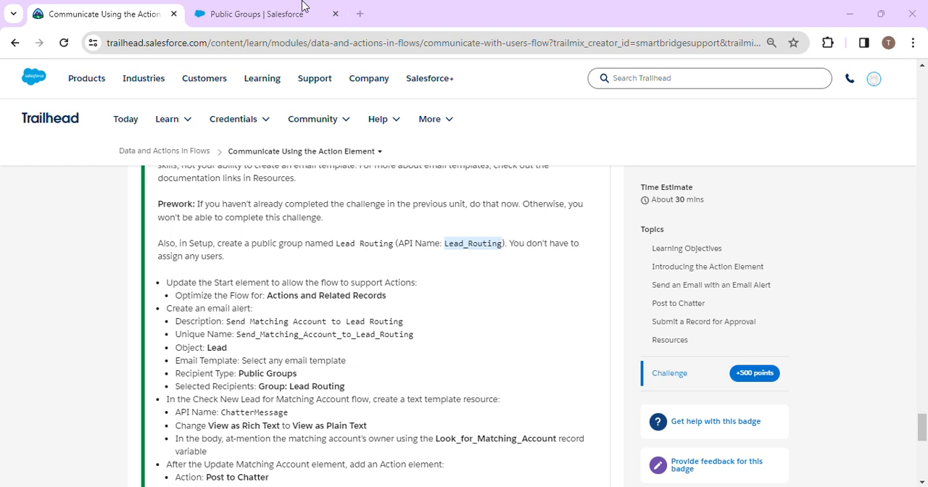
{"action": "left_click", "coordinate": [230, 15]}
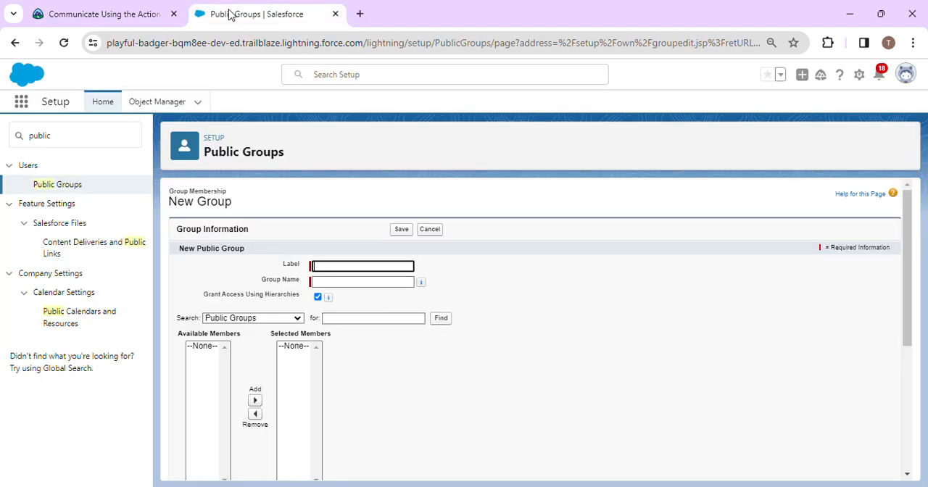
{"action": "left_click", "coordinate": [363, 265]}
{"action": "key", "text": "ctrl+v"}
{"action": "left_click", "coordinate": [488, 310]}
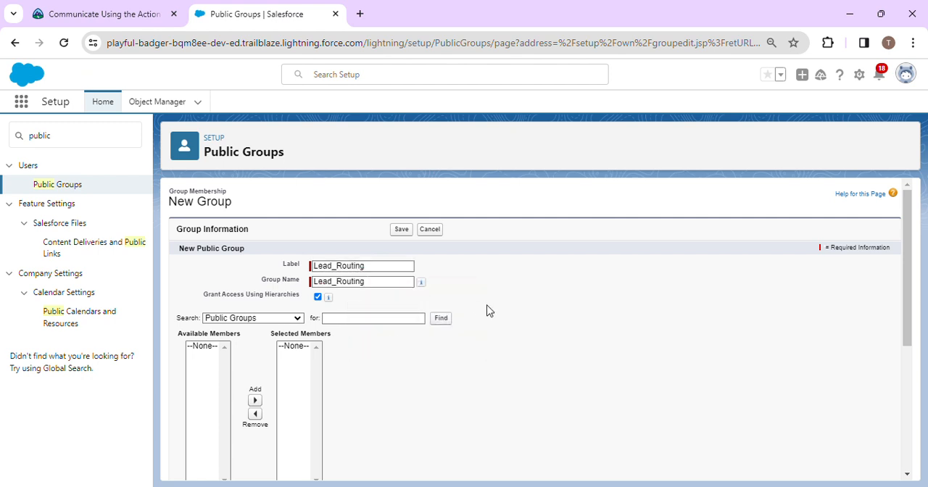
{"action": "left_click", "coordinate": [401, 229]}
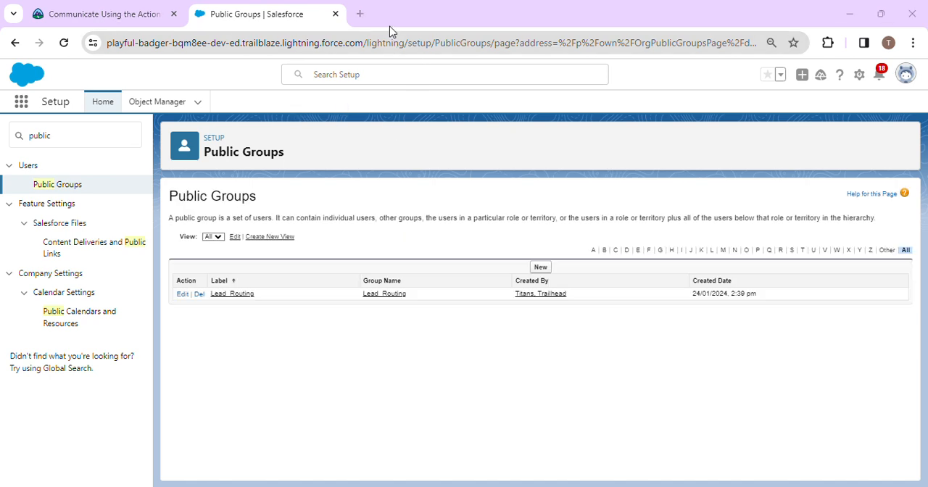
Step: Search Setup for "email a" and open the Email Alerts page
{"action": "left_click", "coordinate": [105, 140]}
{"action": "key", "text": "BackSpace"}
{"action": "key", "text": "BackSpace"}
{"action": "key", "text": "BackSpace"}
{"action": "key", "text": "BackSpace"}
{"action": "key", "text": "BackSpace"}
{"action": "key", "text": "BackSpace"}
{"action": "type", "text": "em"}
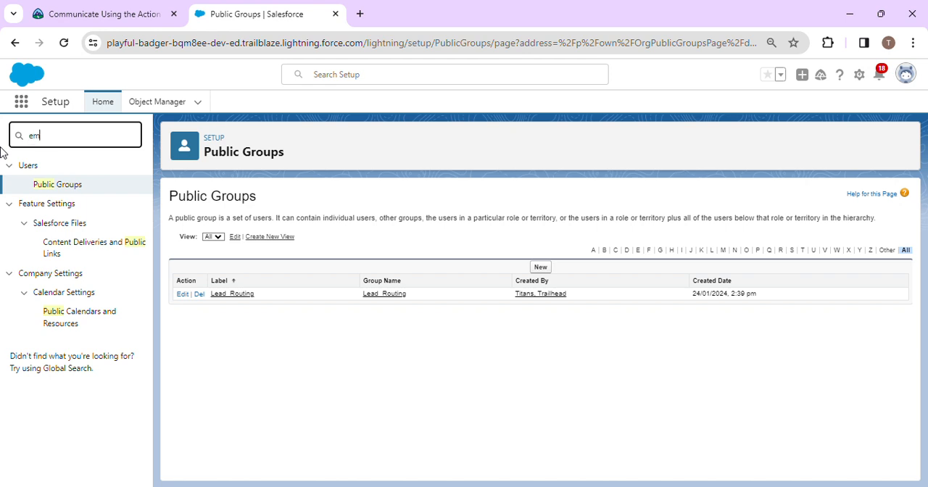
{"action": "type", "text": "ail"}
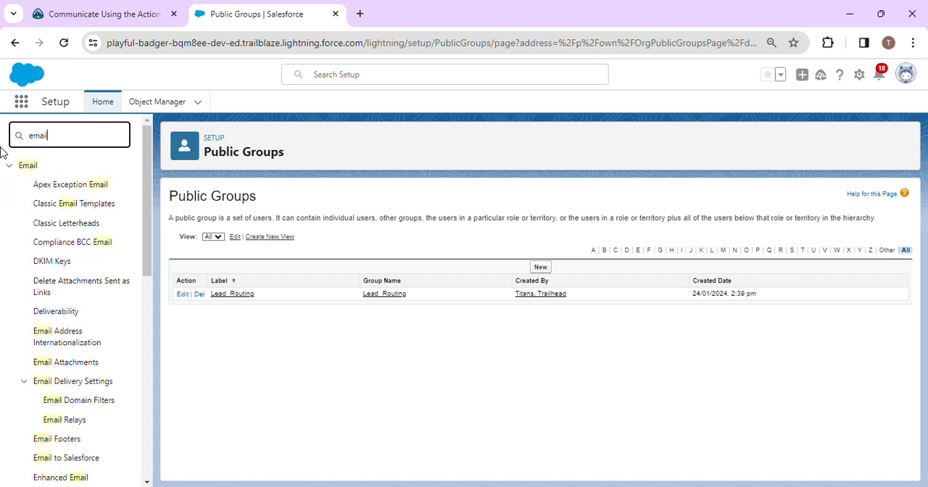
{"action": "type", "text": " a"}
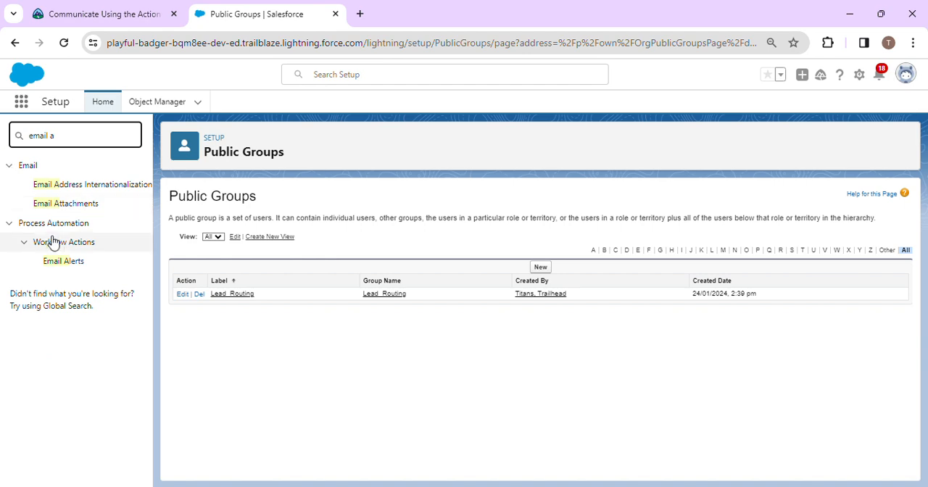
{"action": "left_click", "coordinate": [62, 263]}
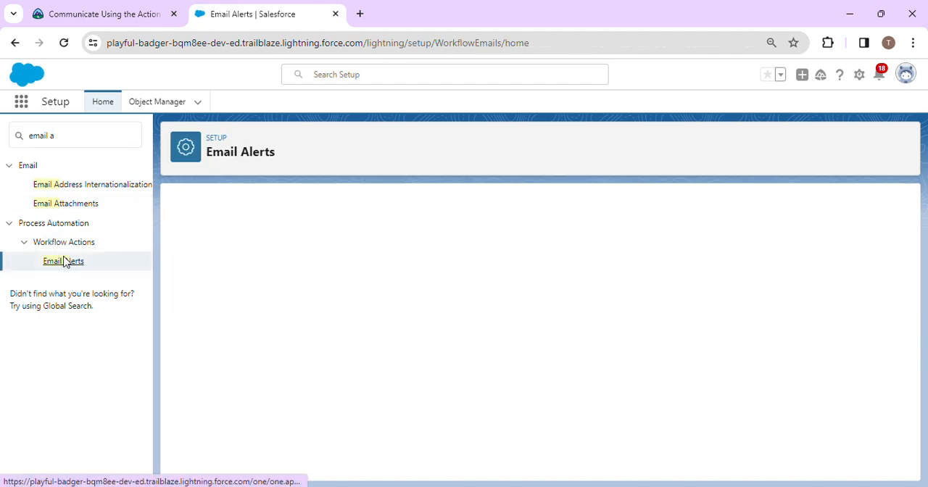
Step: Continue past the Understanding Workflow introduction and start a new email alert
{"action": "left_click", "coordinate": [77, 8]}
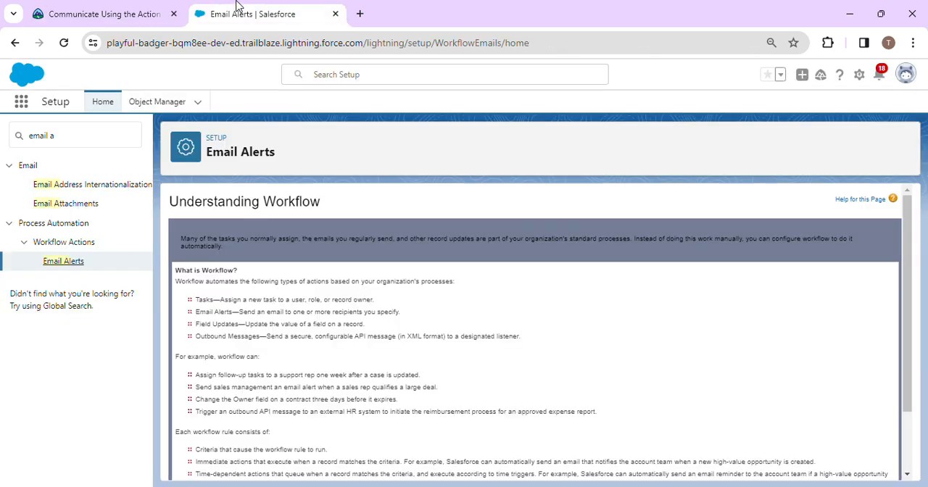
{"action": "left_click", "coordinate": [239, 10]}
{"action": "scroll", "coordinate": [351, 372], "scroll_direction": "down", "scroll_amount": 2}
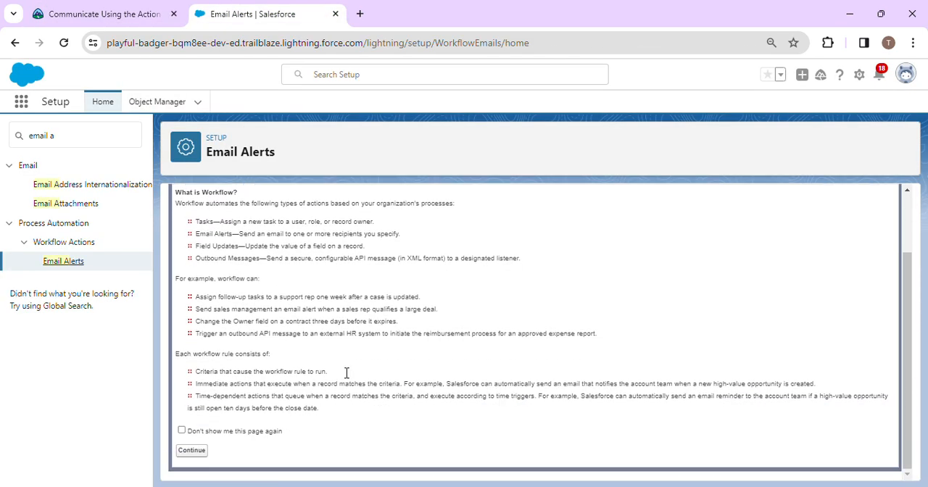
{"action": "left_click", "coordinate": [190, 450]}
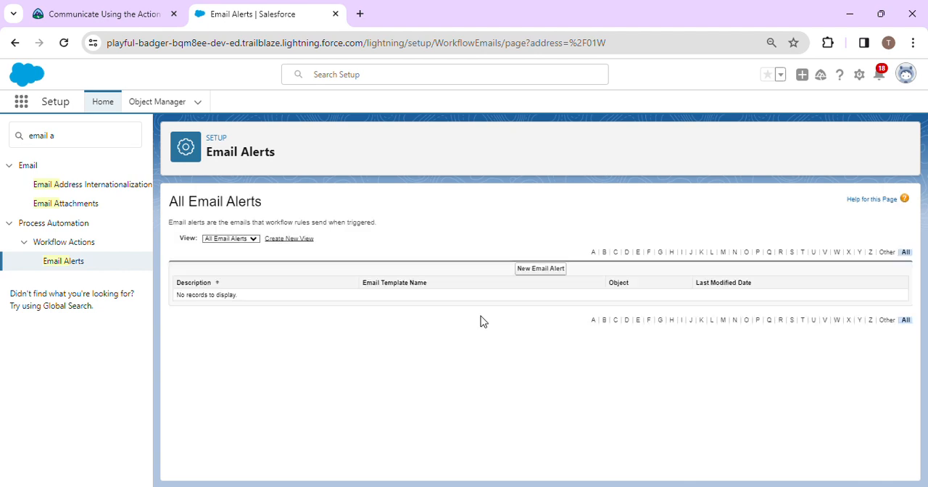
{"action": "left_click", "coordinate": [551, 271]}
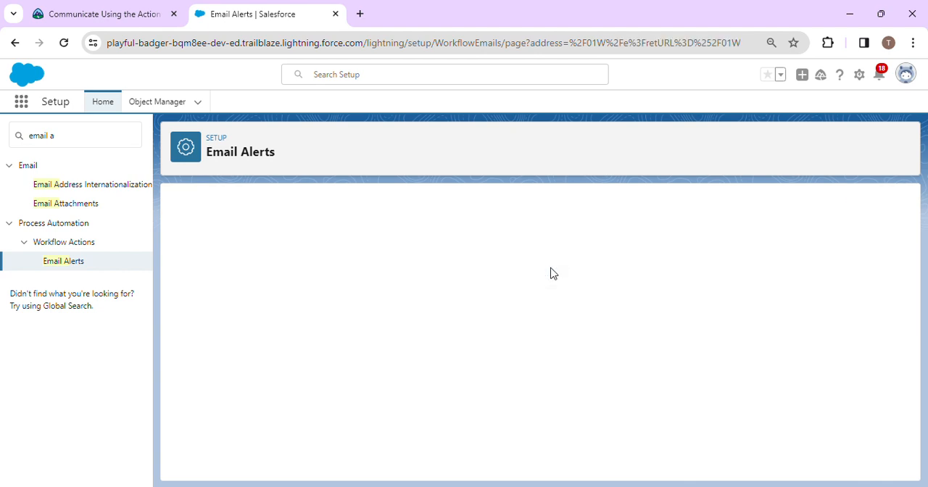
Step: Copy the description Send Matching Account to Lead Routing from the challenge into the new email alert and let its unique name fill in
{"action": "left_click", "coordinate": [149, 6]}
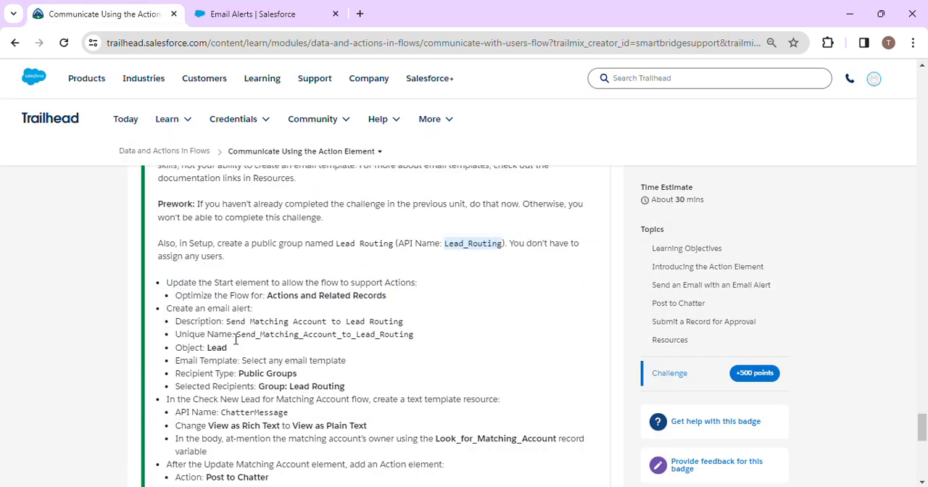
{"action": "left_click_drag", "start_coordinate": [227, 320], "coordinate": [406, 324]}
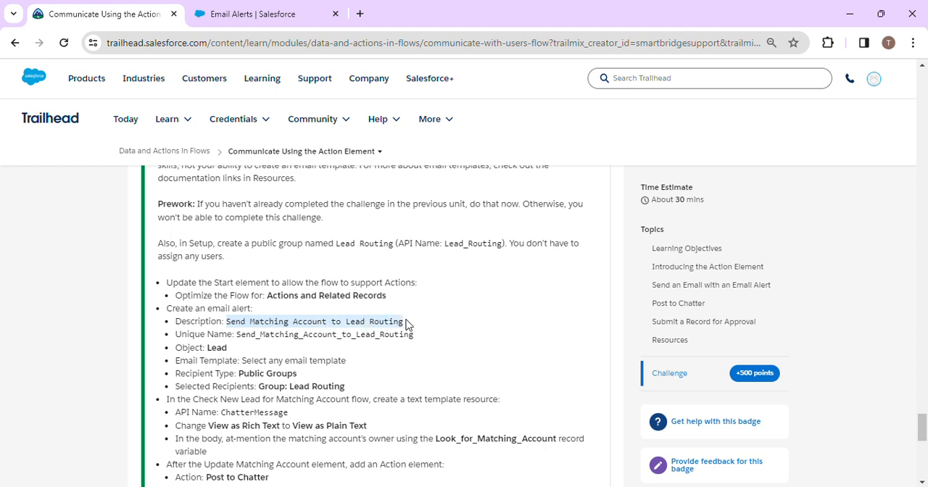
{"action": "left_click", "coordinate": [406, 324]}
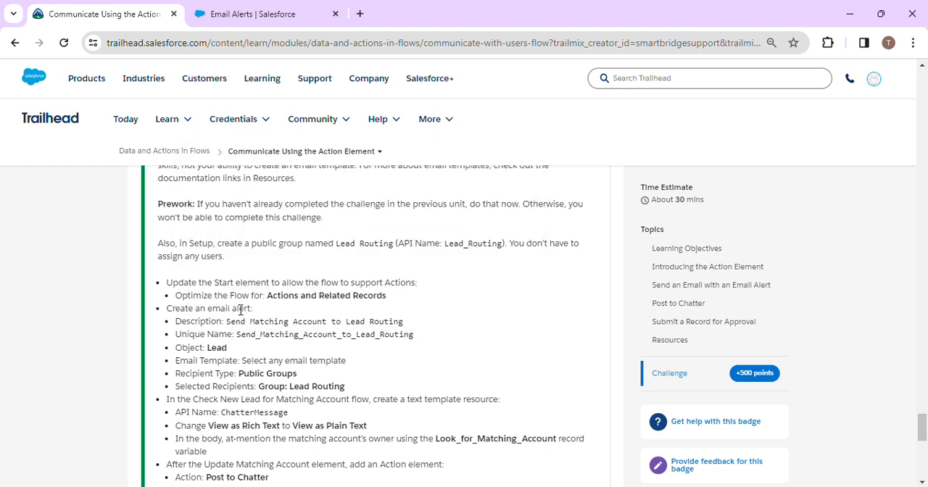
{"action": "left_click_drag", "start_coordinate": [239, 321], "coordinate": [406, 328]}
{"action": "key", "text": "ctrl+c"}
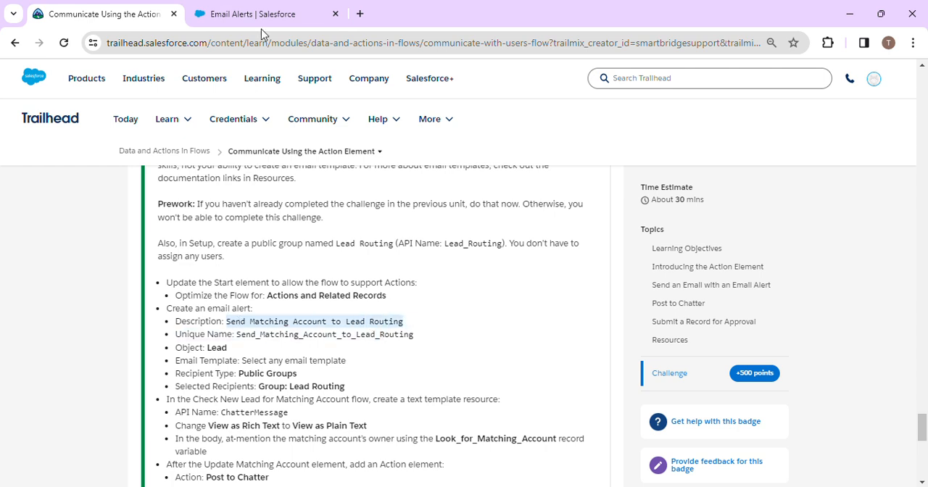
{"action": "left_click", "coordinate": [245, 11]}
{"action": "left_click", "coordinate": [336, 282]}
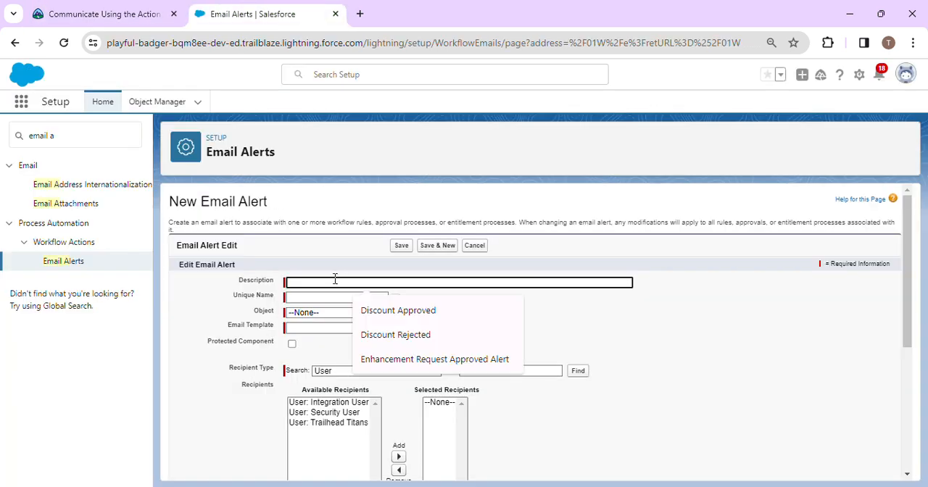
{"action": "key", "text": "ctrl+v"}
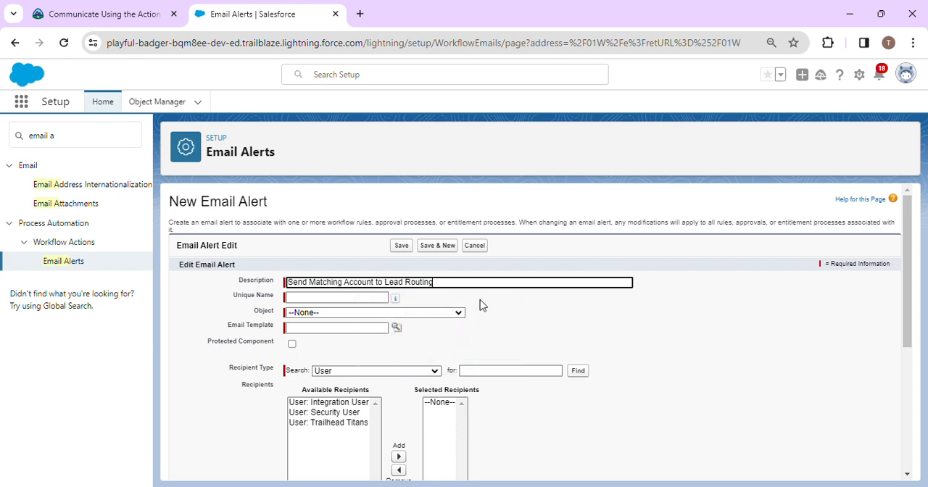
{"action": "left_click", "coordinate": [479, 305]}
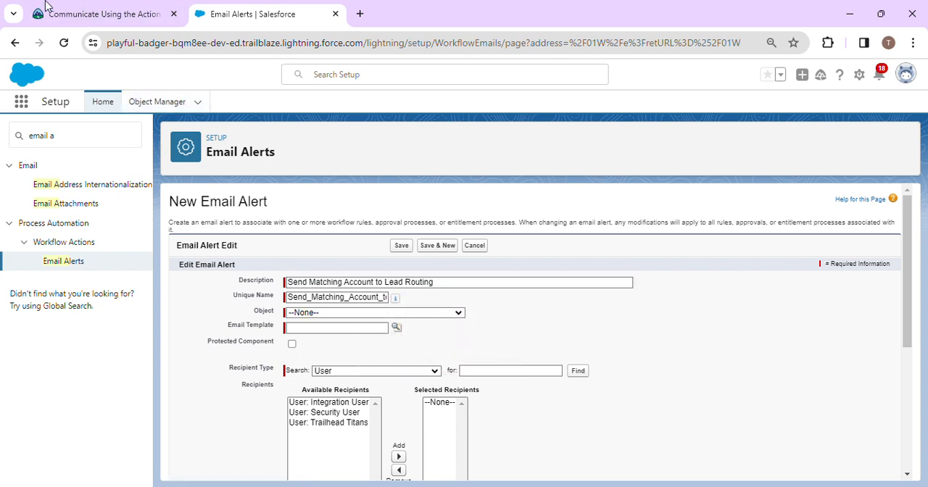
Step: Check the challenge's email alert requirements and set the alert's object to Lead
{"action": "left_click", "coordinate": [85, 8]}
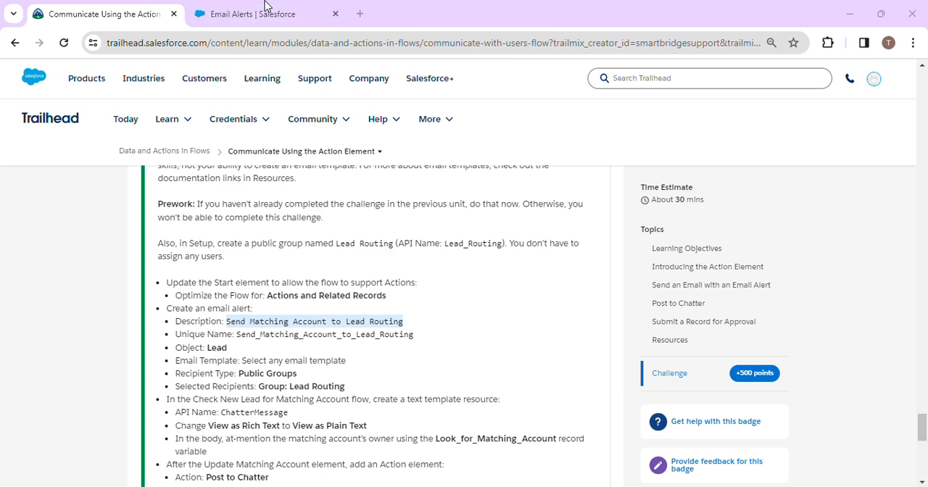
{"action": "left_click", "coordinate": [224, 16]}
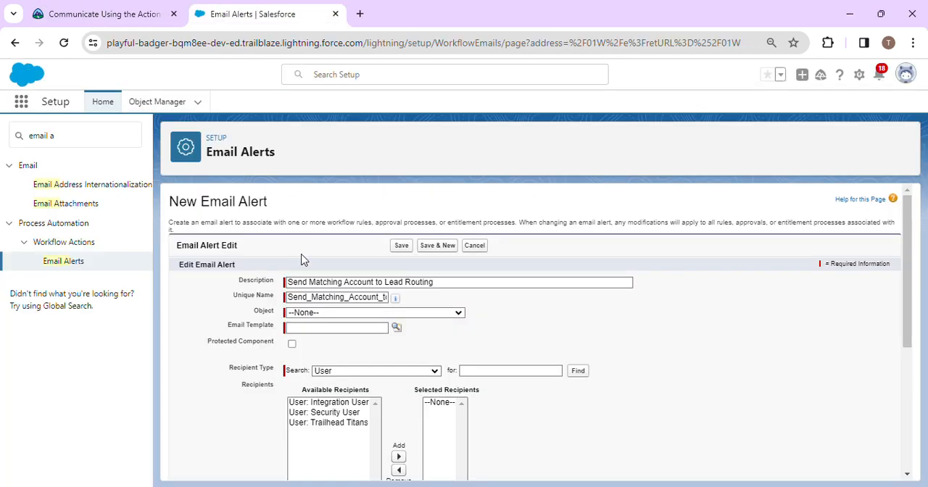
{"action": "left_click", "coordinate": [348, 313]}
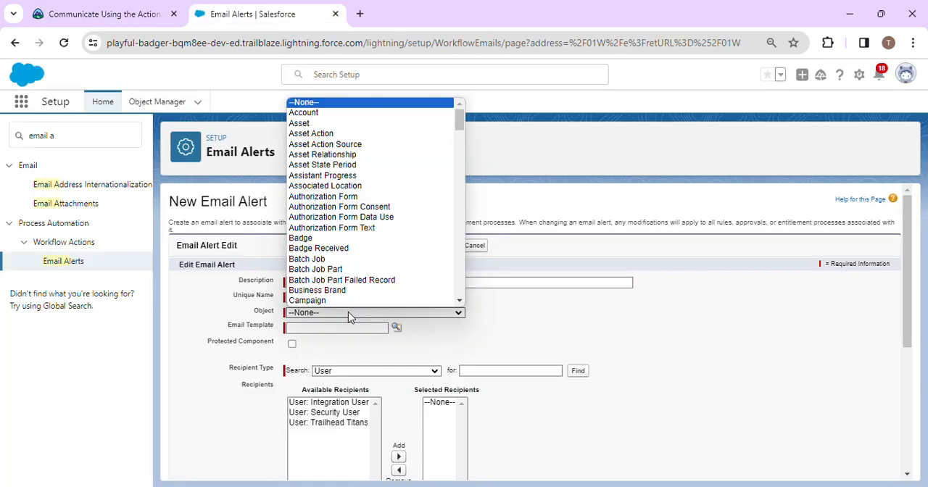
{"action": "left_click_drag", "start_coordinate": [461, 121], "coordinate": [461, 191]}
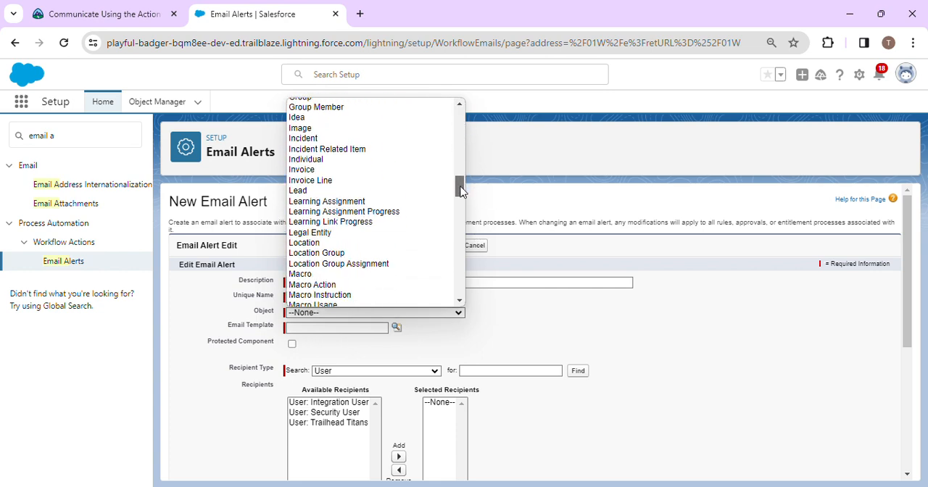
{"action": "left_click", "coordinate": [374, 193]}
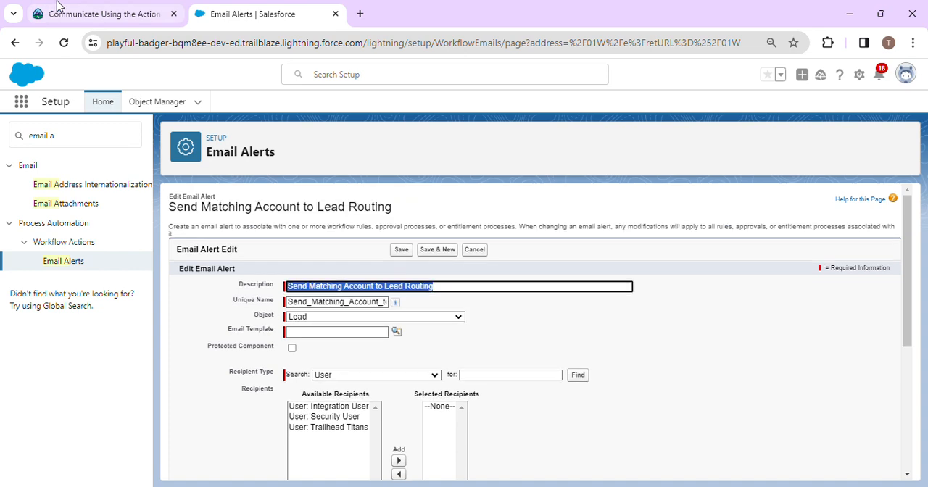
Step: Look up the email templates and assign Commerce Reorder Portal: Invitation to the email alert
{"action": "left_click", "coordinate": [58, 8]}
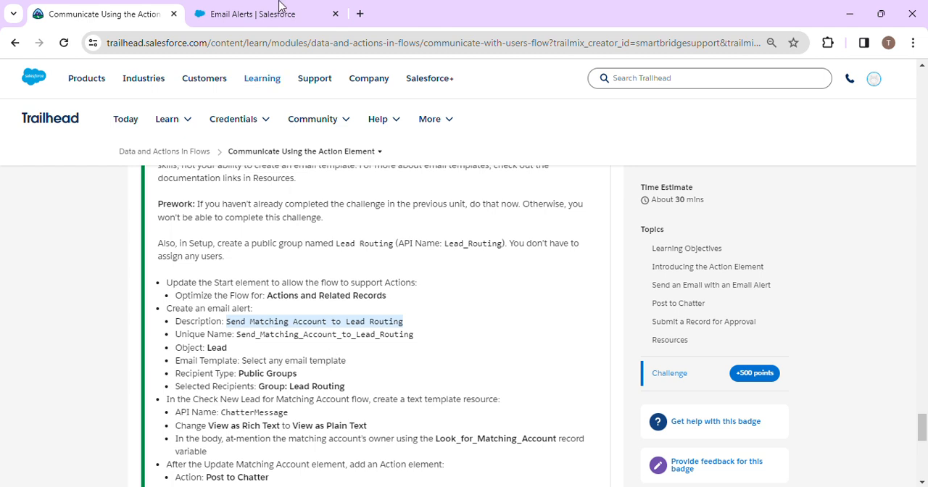
{"action": "left_click", "coordinate": [232, 16]}
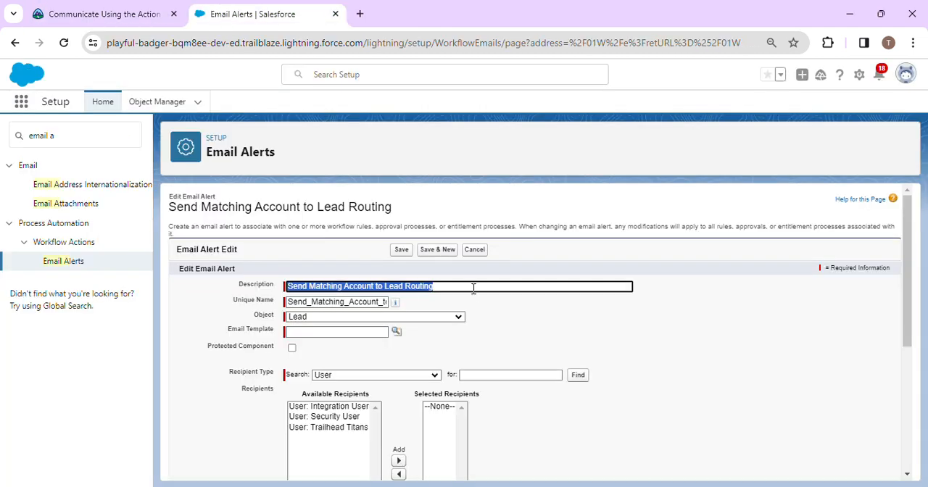
{"action": "left_click", "coordinate": [398, 332]}
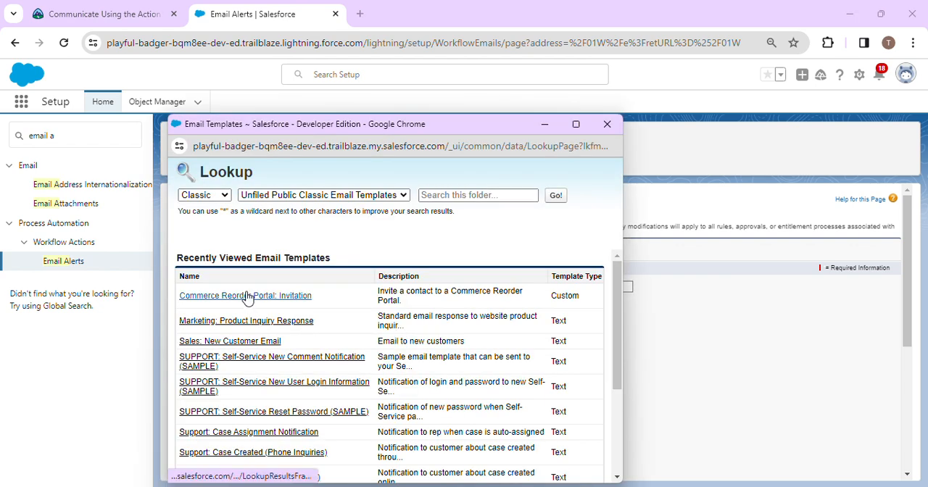
{"action": "left_click", "coordinate": [245, 296]}
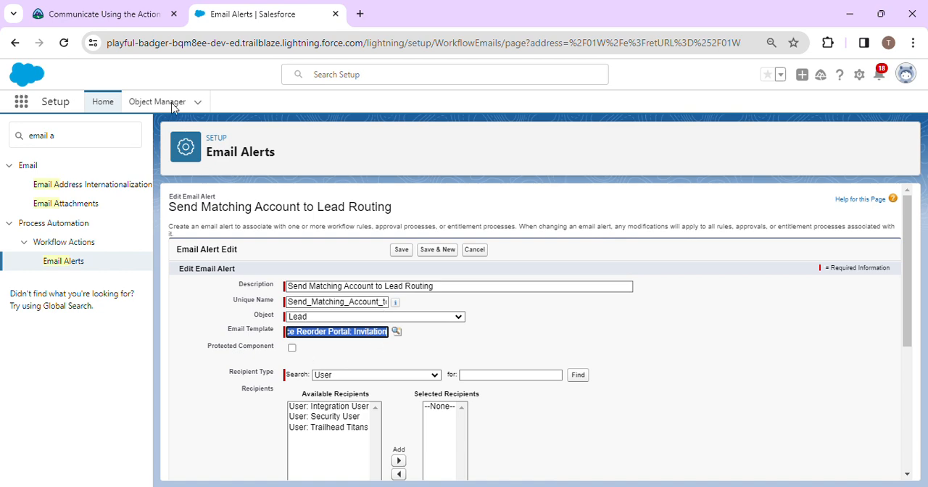
Step: Set the recipient type to Public Groups and add Group: Lead_Routing to the alert's selected recipients
{"action": "left_click", "coordinate": [153, 11]}
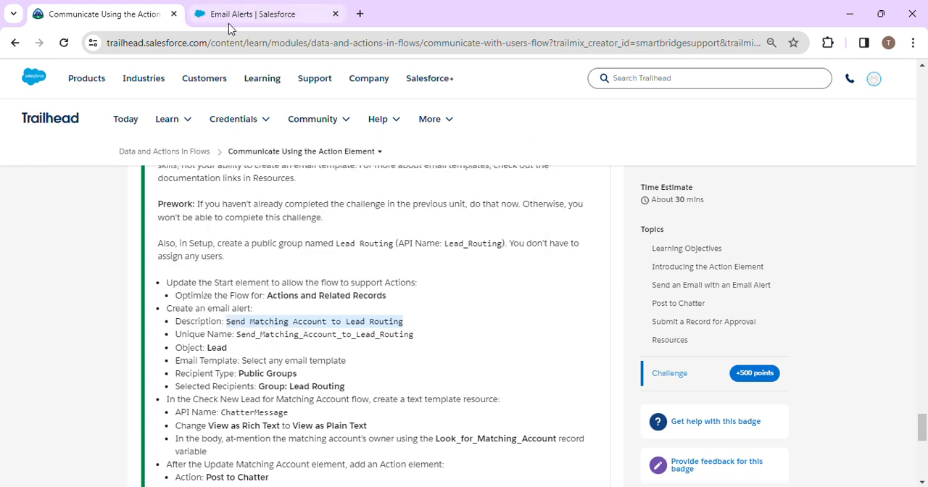
{"action": "left_click", "coordinate": [259, 25]}
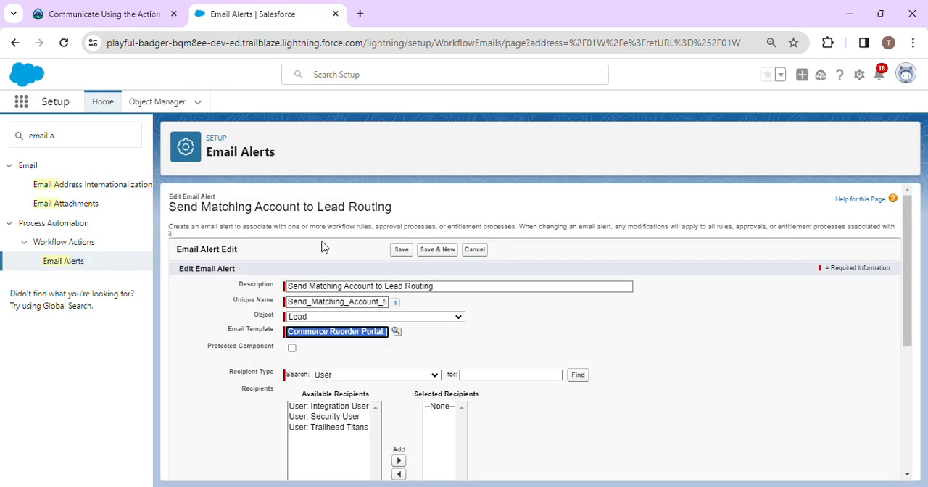
{"action": "scroll", "coordinate": [398, 324], "scroll_direction": "down", "scroll_amount": 3}
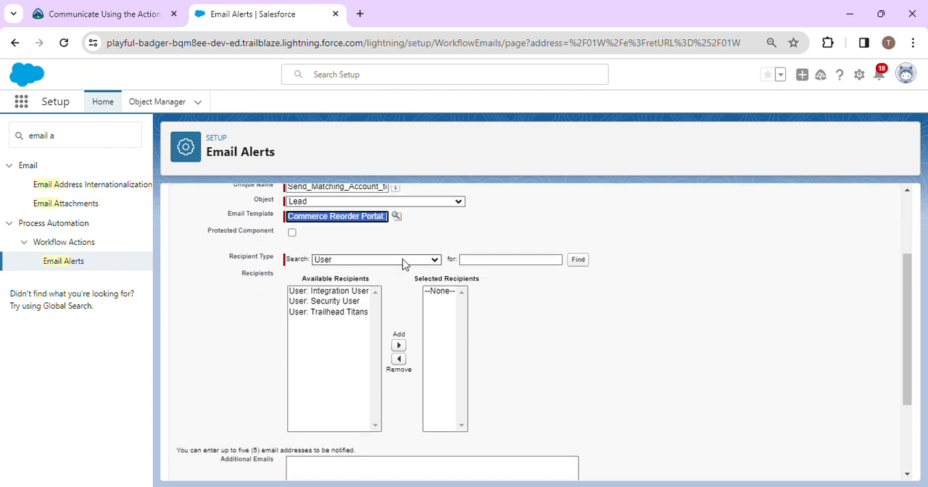
{"action": "left_click", "coordinate": [402, 263]}
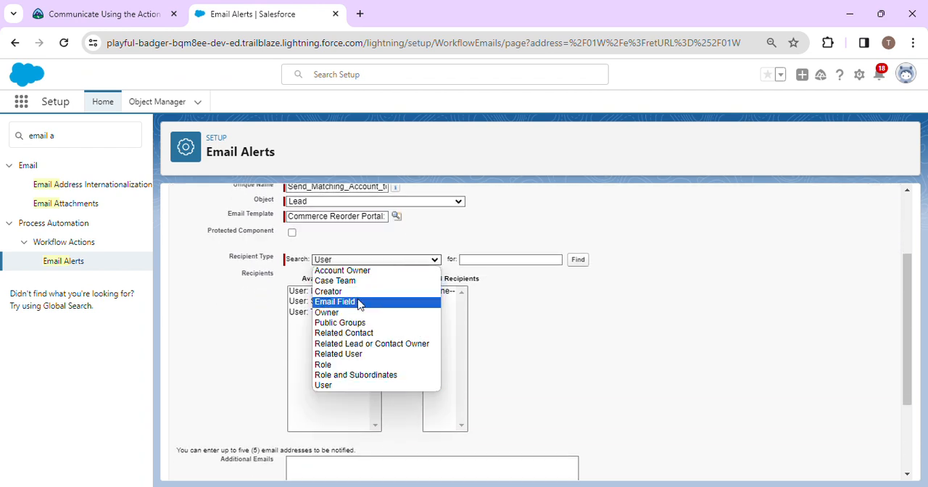
{"action": "left_click", "coordinate": [353, 327]}
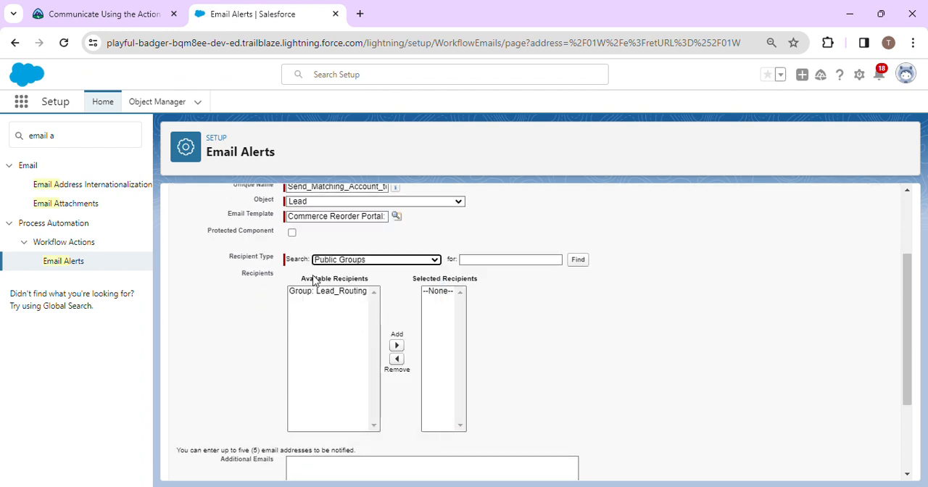
{"action": "left_click", "coordinate": [160, 6]}
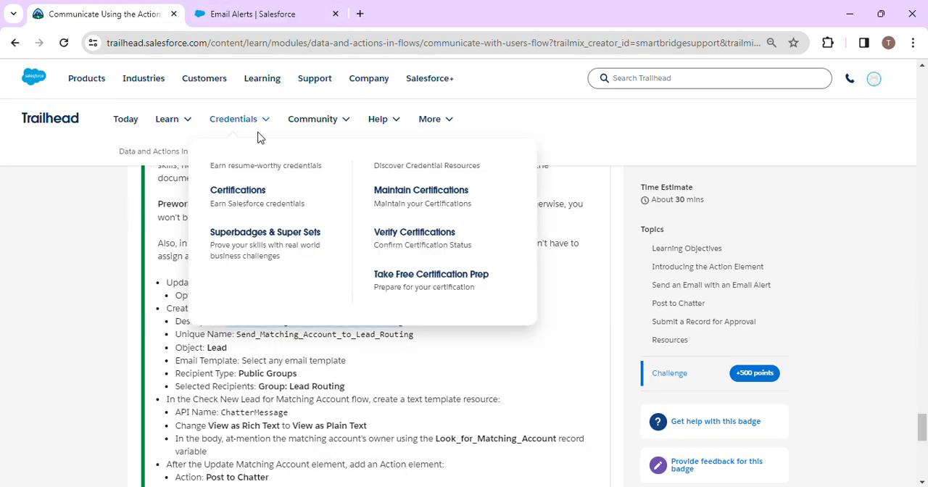
{"action": "left_click", "coordinate": [255, 14]}
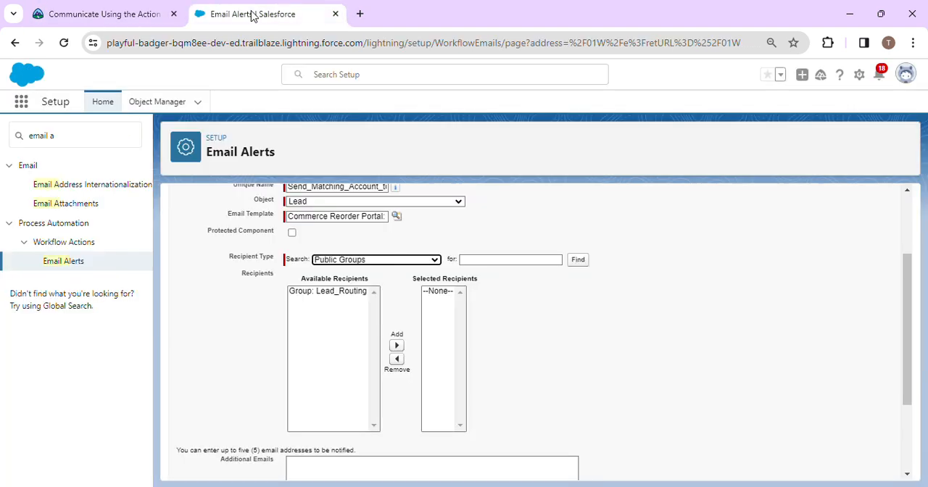
{"action": "left_click", "coordinate": [330, 292]}
{"action": "left_click", "coordinate": [396, 346]}
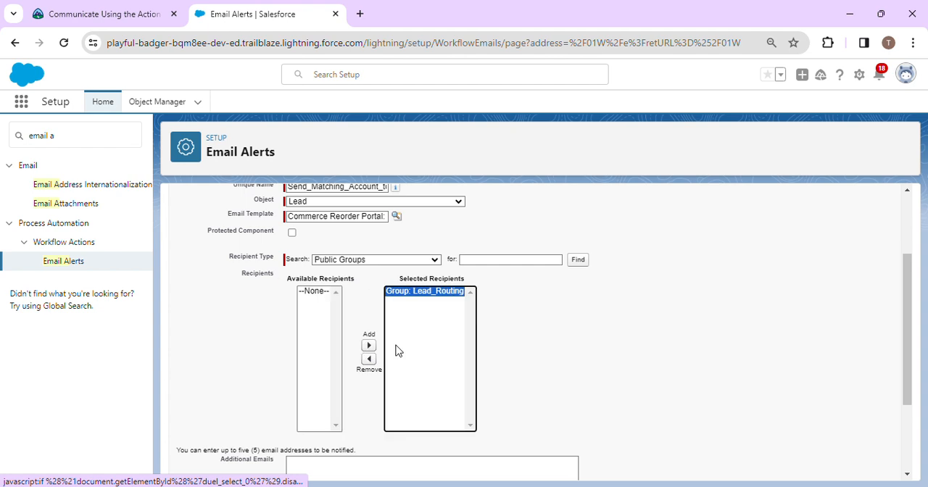
{"action": "left_click", "coordinate": [132, 7]}
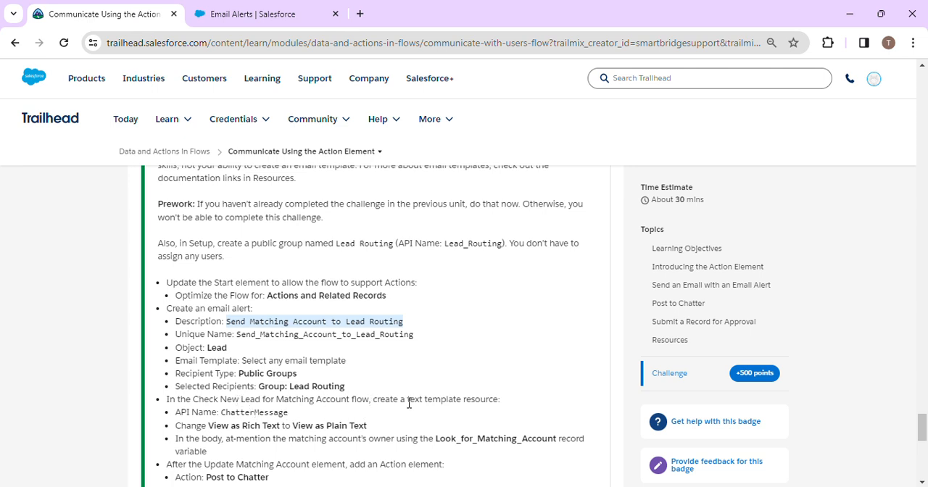
{"action": "left_click", "coordinate": [253, 15]}
{"action": "scroll", "coordinate": [265, 331], "scroll_direction": "down", "scroll_amount": 3}
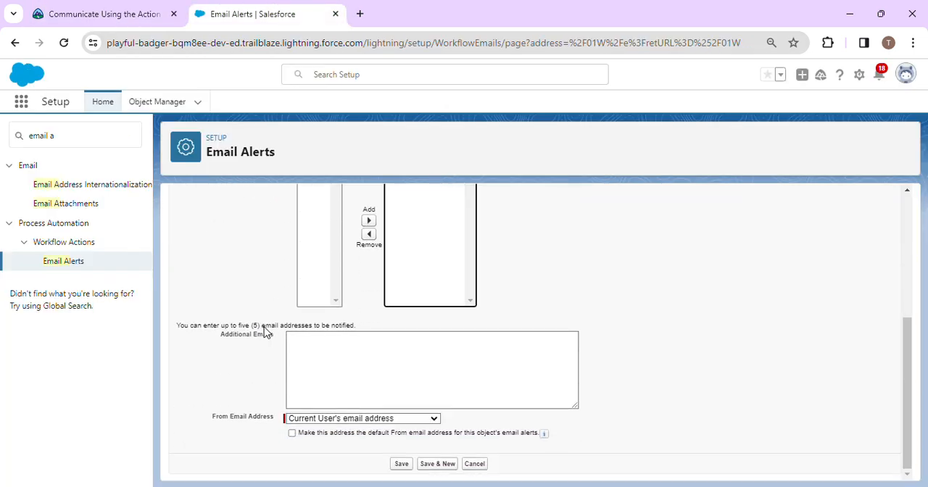
{"action": "left_click", "coordinate": [415, 420]}
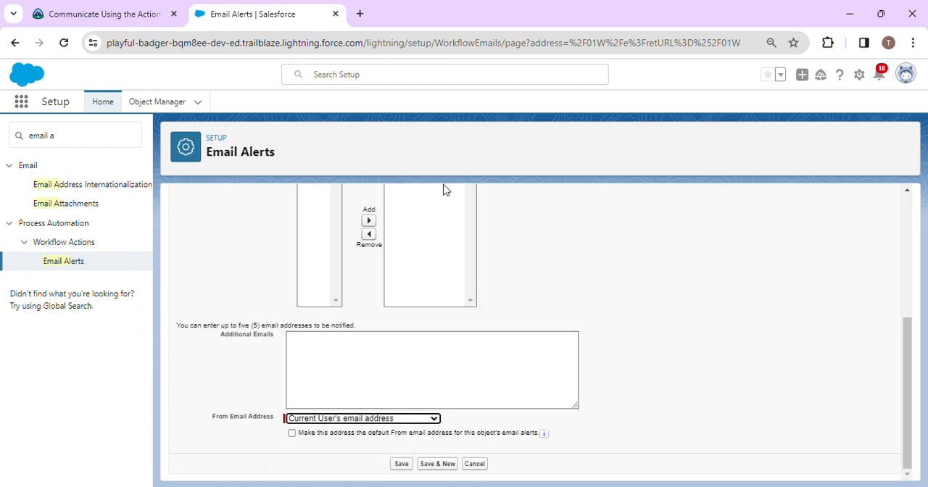
{"action": "left_click", "coordinate": [392, 26]}
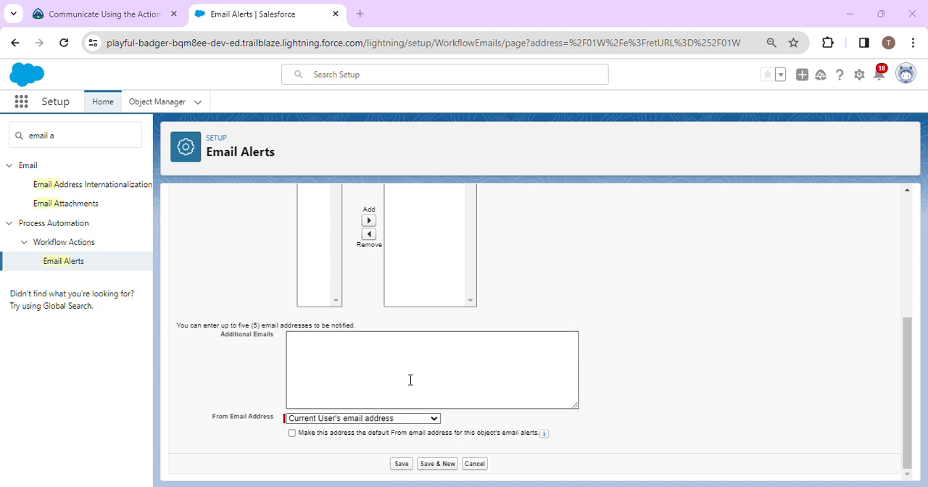
{"action": "left_click", "coordinate": [402, 465]}
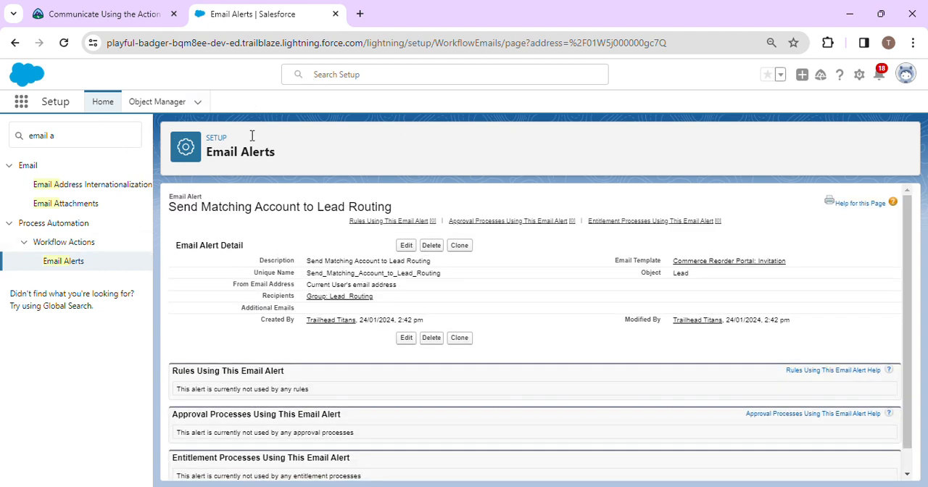
Step: Search Setup for "flow" and open the Flows page
{"action": "left_click", "coordinate": [391, 25]}
{"action": "left_click", "coordinate": [90, 145]}
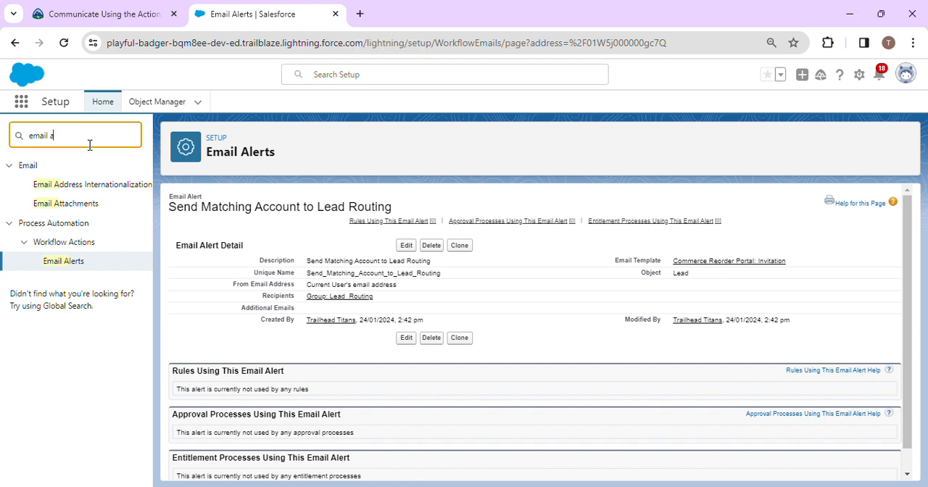
{"action": "left_click_drag", "start_coordinate": [87, 145], "coordinate": [0, 145]}
{"action": "type", "text": "flow"}
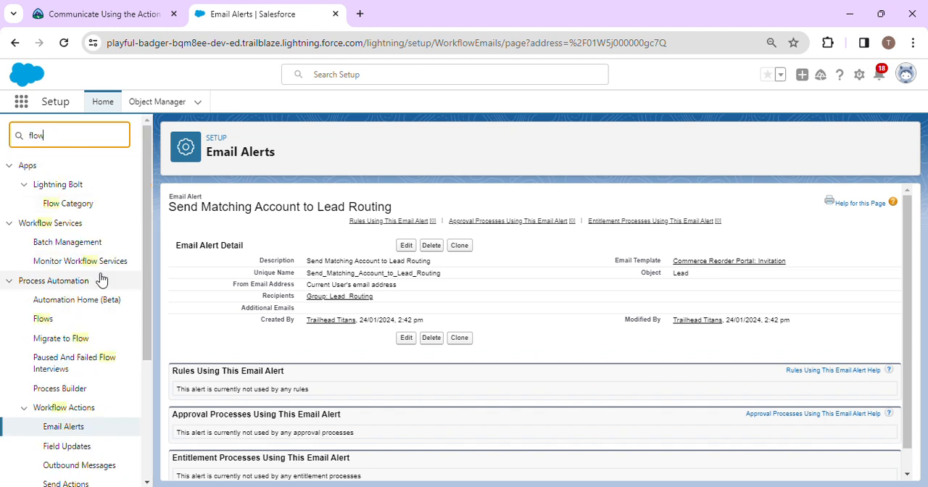
{"action": "left_click", "coordinate": [41, 323]}
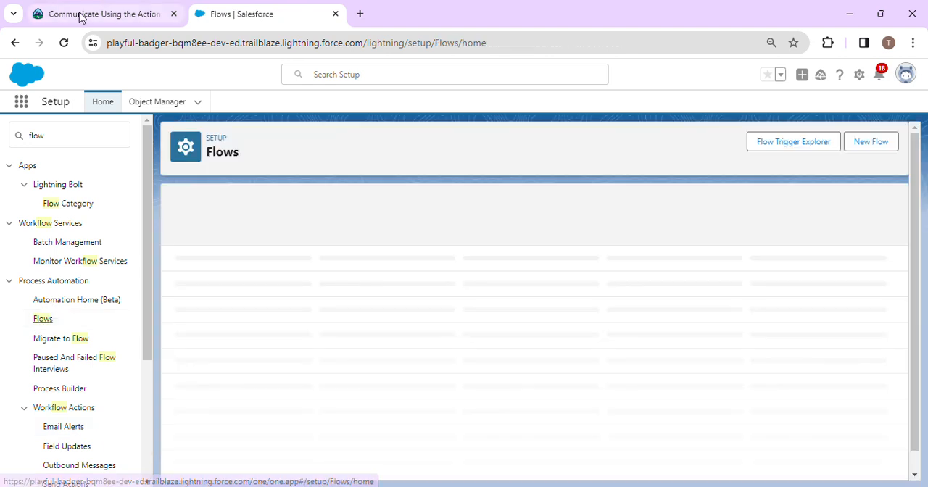
Step: Review the challenge's instructions for the text template resource and Action elements in the Check New Lead for Matching Account flow
{"action": "left_click", "coordinate": [82, 14]}
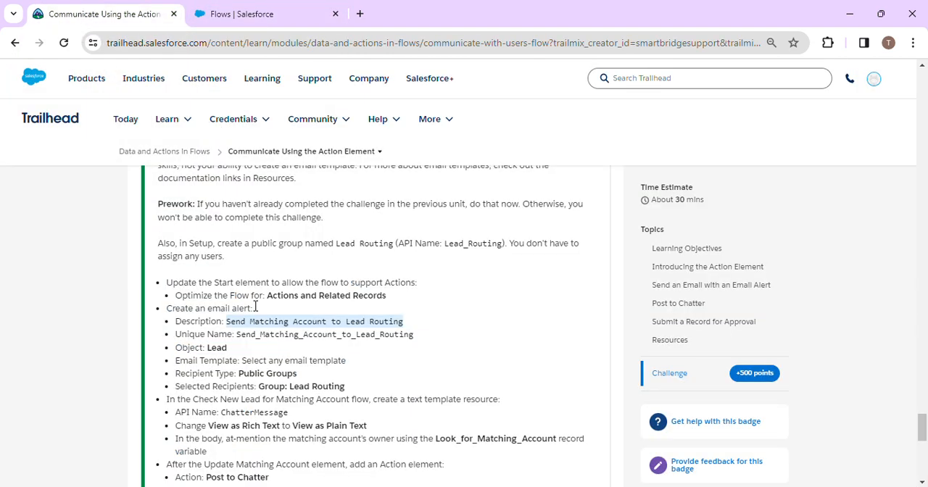
{"action": "scroll", "coordinate": [274, 399], "scroll_direction": "down", "scroll_amount": 1}
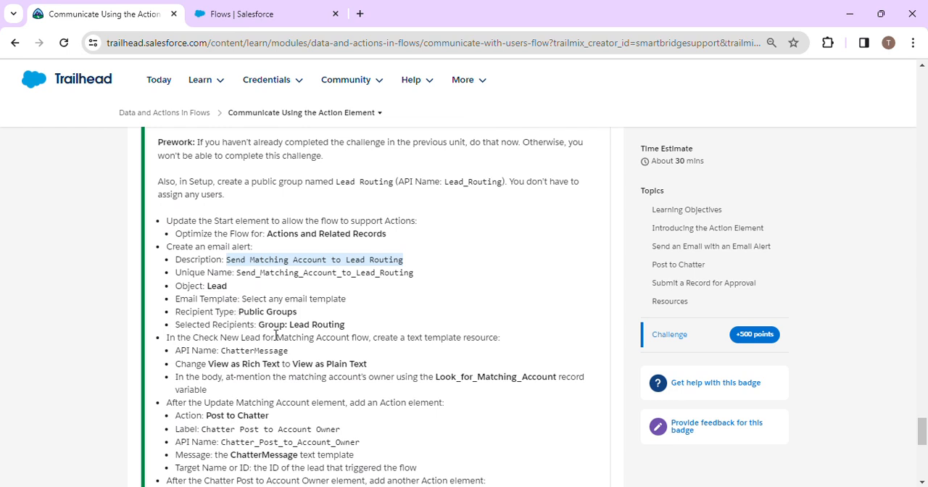
{"action": "scroll", "coordinate": [276, 335], "scroll_direction": "down", "scroll_amount": 1}
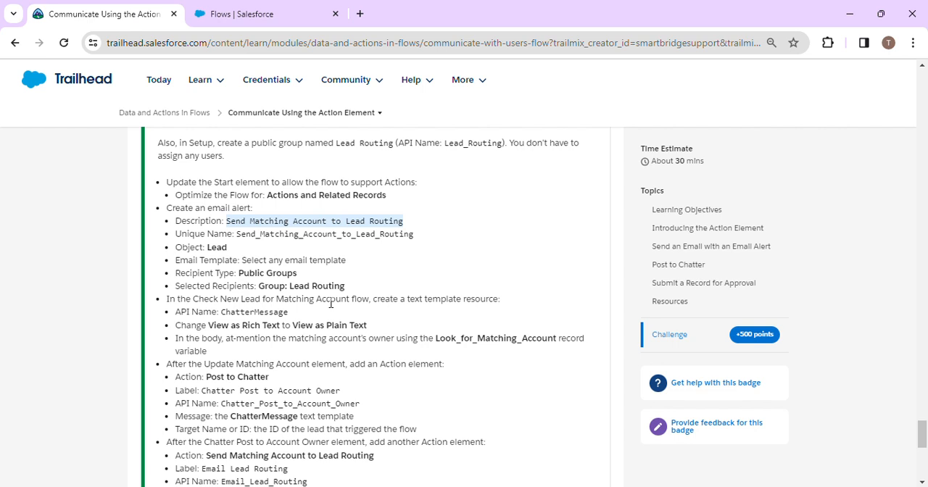
{"action": "left_click", "coordinate": [176, 299]}
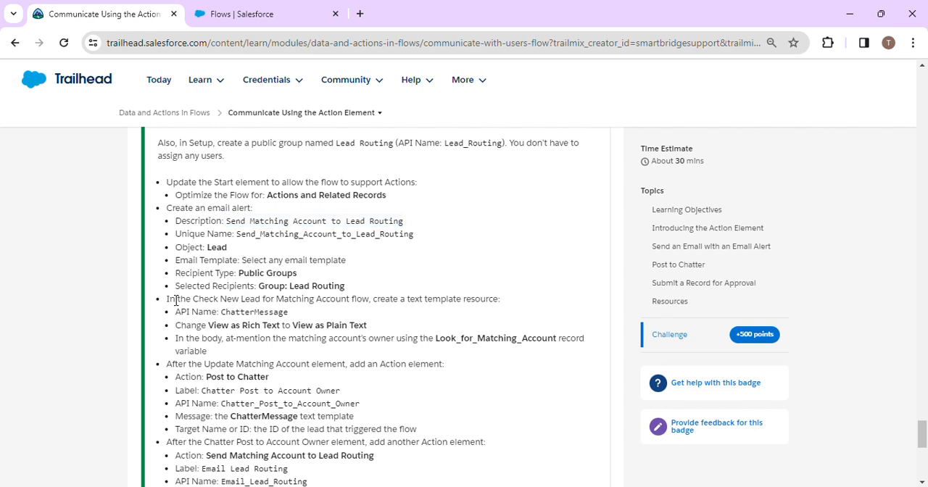
Step: Open the Check New Lead for Matching Account flow and close the browser tab with the Flows list
{"action": "left_click", "coordinate": [250, 14]}
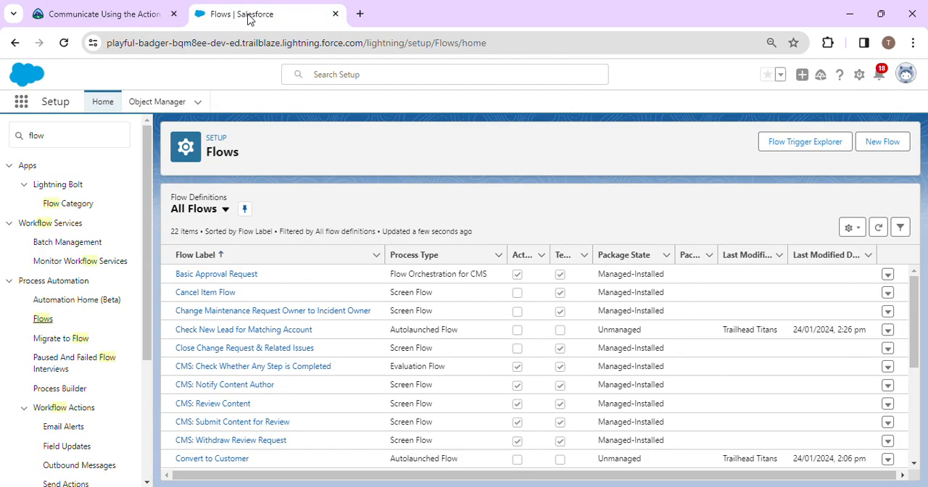
{"action": "left_click", "coordinate": [249, 330]}
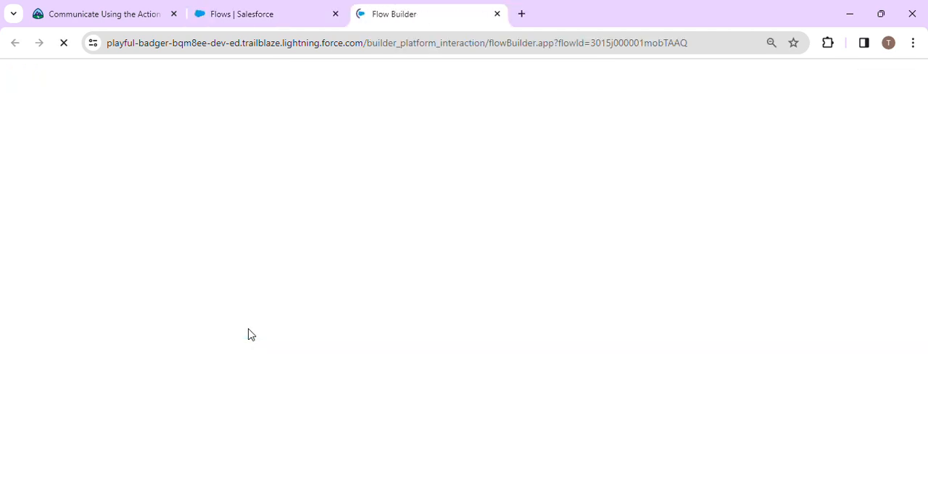
{"action": "left_click", "coordinate": [209, 14]}
{"action": "right_click", "coordinate": [211, 14]}
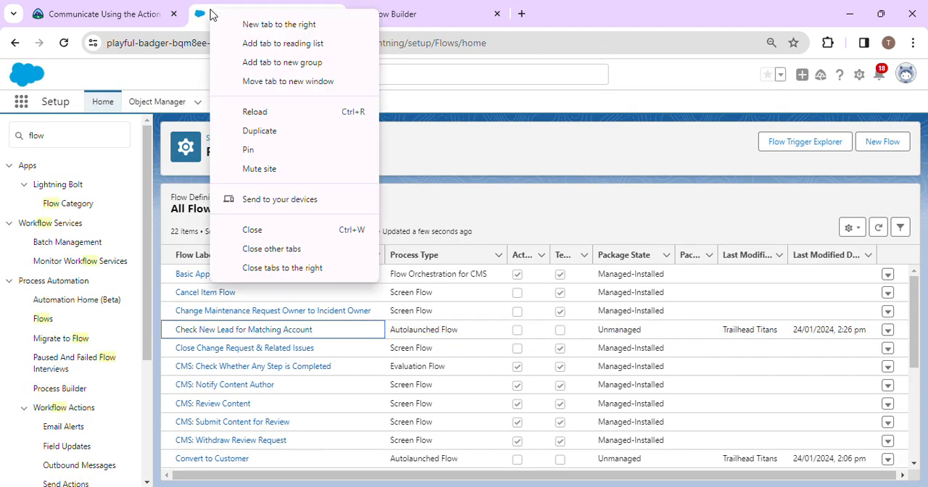
{"action": "left_click", "coordinate": [274, 230]}
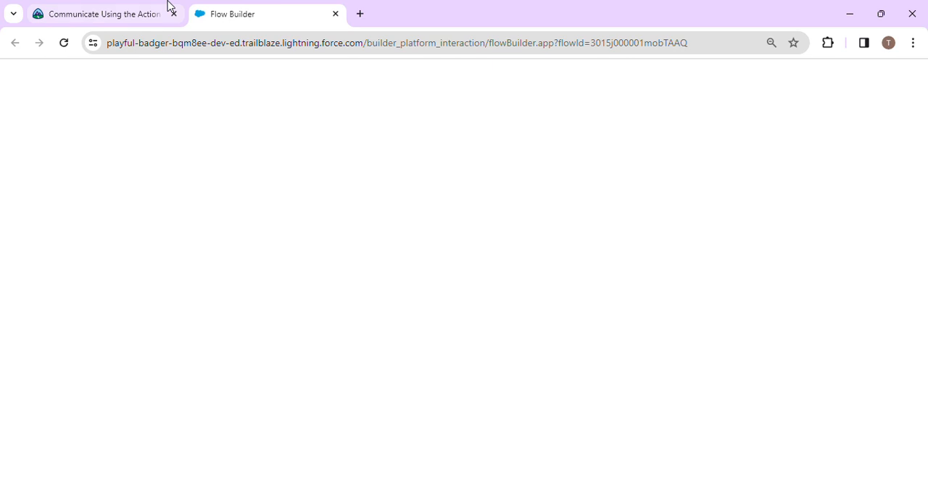
Step: Start a new resource of type Text Template in the Check New Lead for Matching Account flow
{"action": "left_click", "coordinate": [131, 13]}
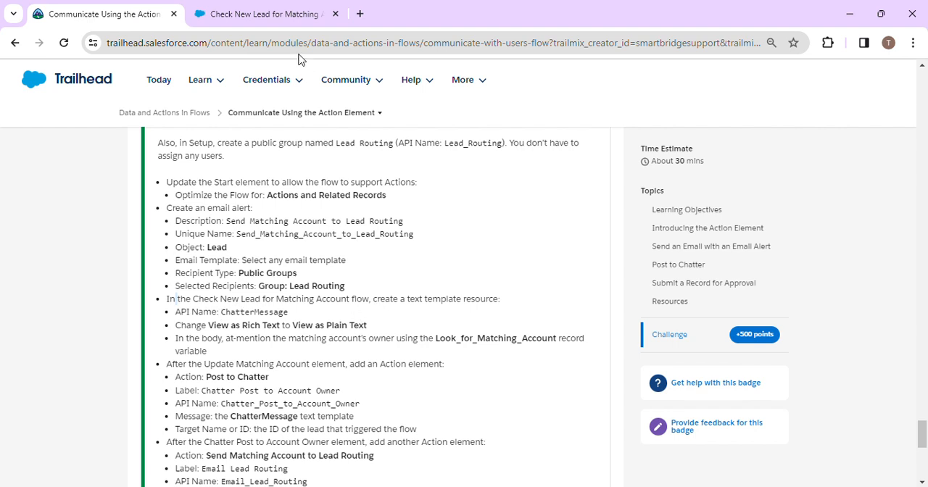
{"action": "left_click", "coordinate": [250, 8]}
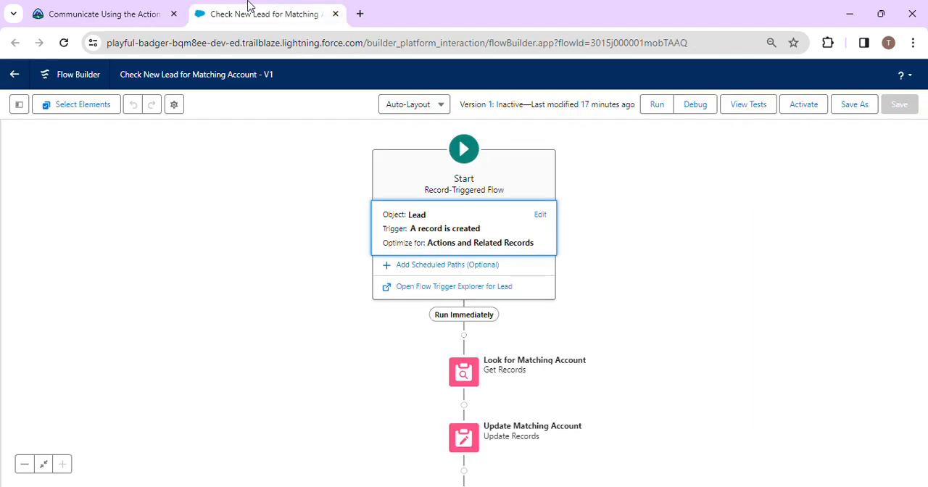
{"action": "left_click", "coordinate": [98, 9]}
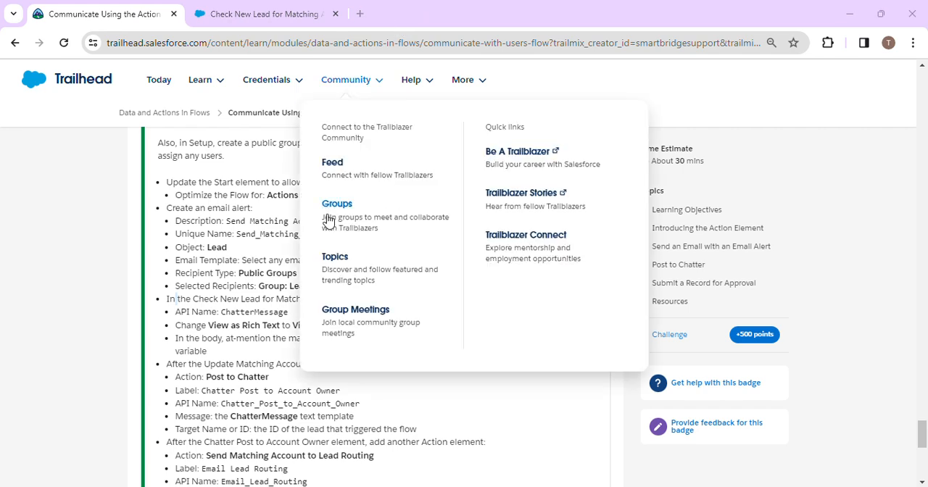
{"action": "left_click", "coordinate": [218, 10]}
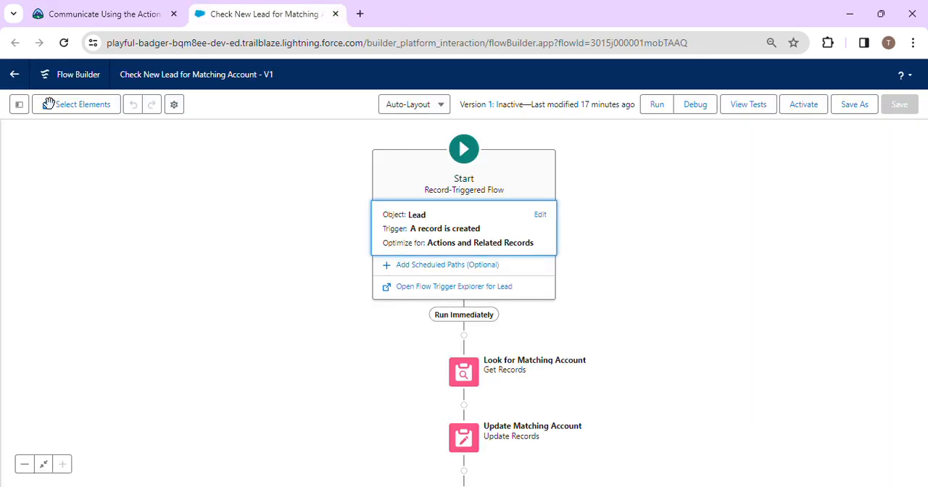
{"action": "left_click", "coordinate": [19, 105]}
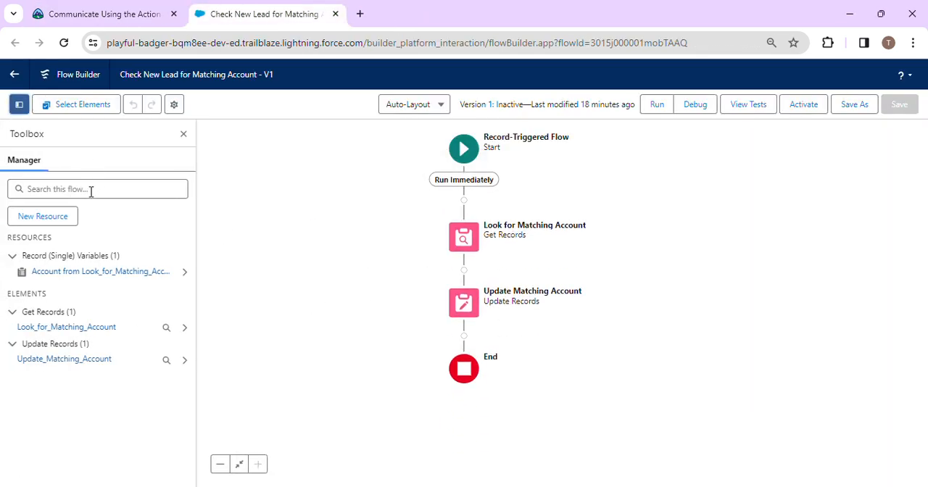
{"action": "left_click", "coordinate": [43, 217]}
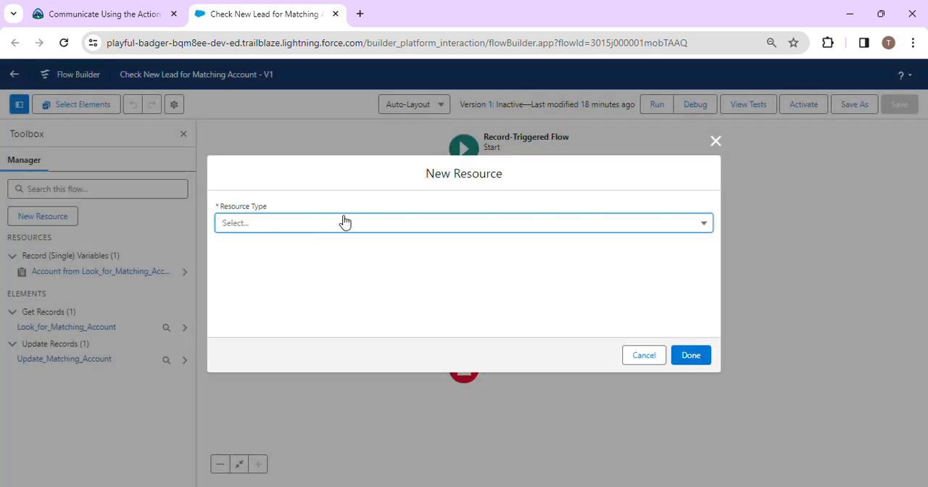
{"action": "left_click", "coordinate": [338, 226]}
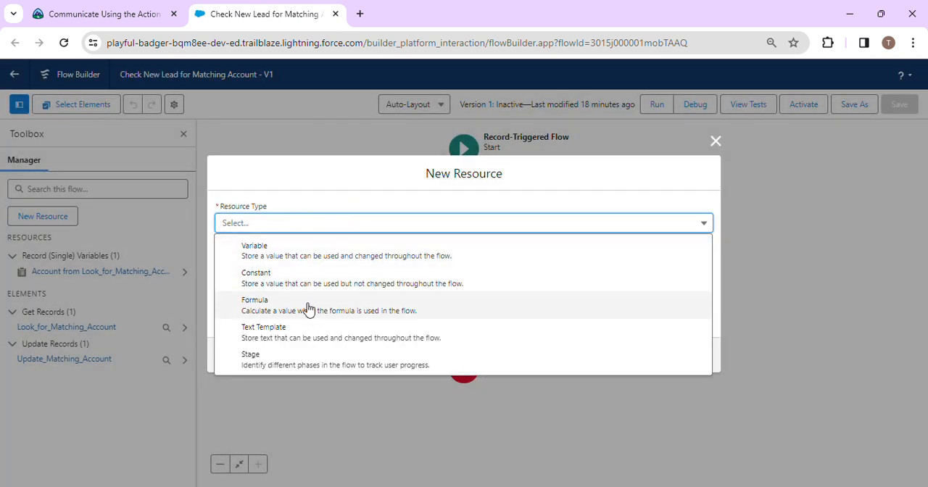
{"action": "left_click", "coordinate": [295, 333]}
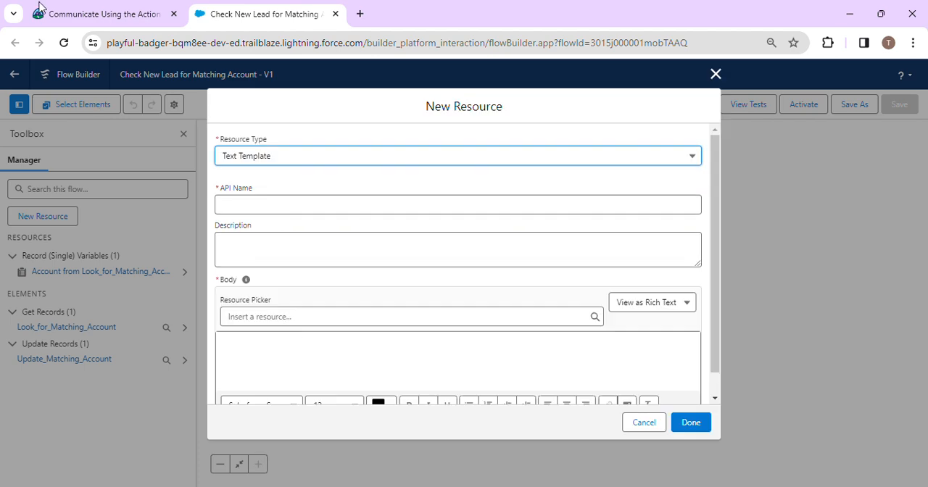
Step: Copy the API name from the challenge instructions and set the text template's API name to ChatterMessage
{"action": "left_click", "coordinate": [94, 14]}
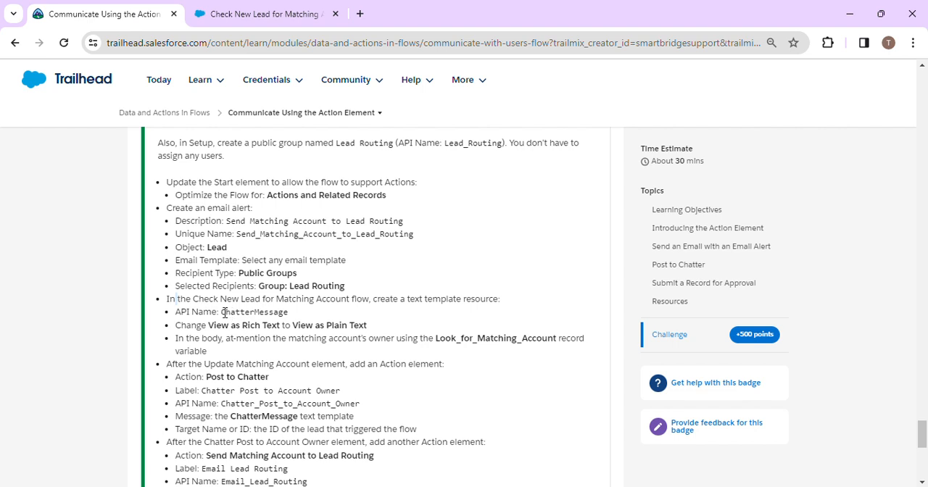
{"action": "left_click_drag", "start_coordinate": [222, 312], "coordinate": [295, 319]}
{"action": "key", "text": "ctrl+c"}
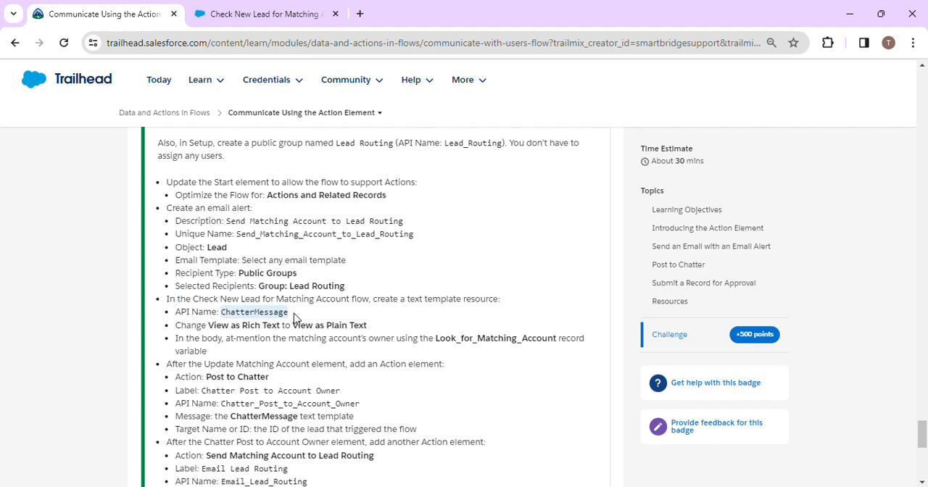
{"action": "left_click", "coordinate": [210, 9]}
{"action": "left_click", "coordinate": [260, 203]}
{"action": "key", "text": "ctrl+v"}
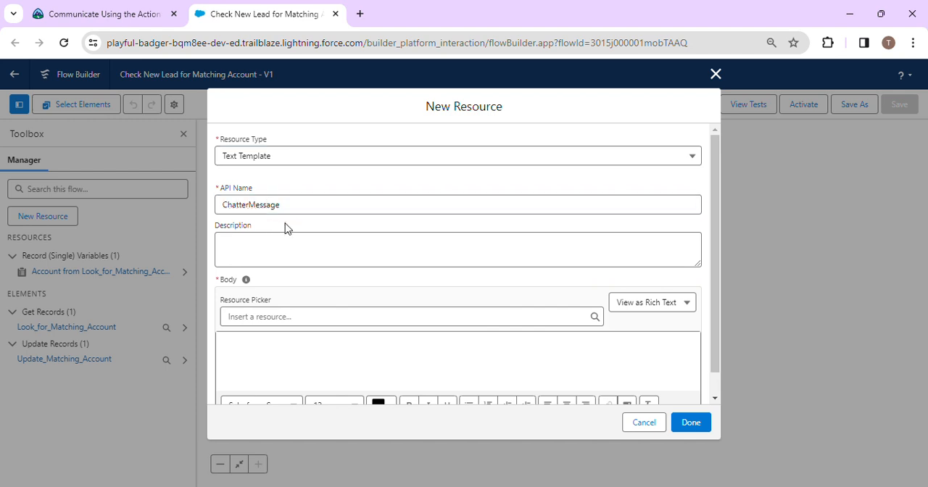
Step: Check the challenge's requirements for the template body and view the available rich and plain text view options
{"action": "left_click", "coordinate": [101, 13]}
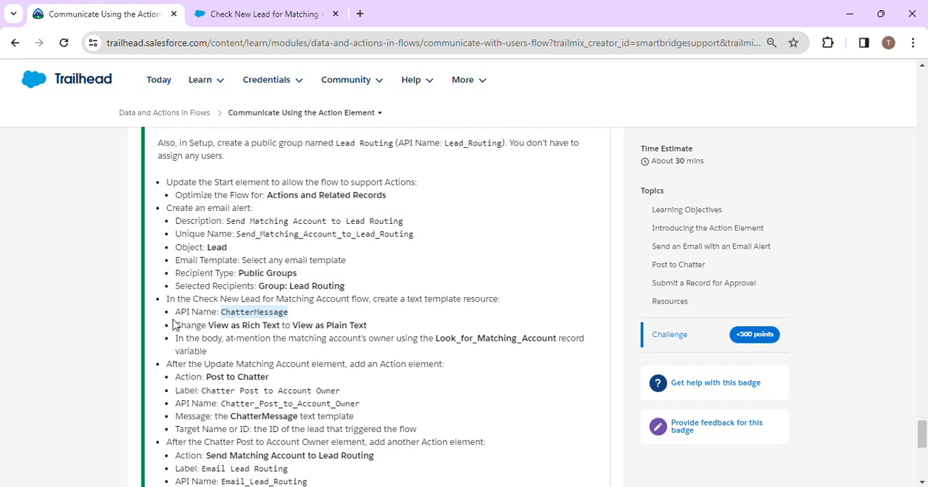
{"action": "left_click", "coordinate": [223, 10]}
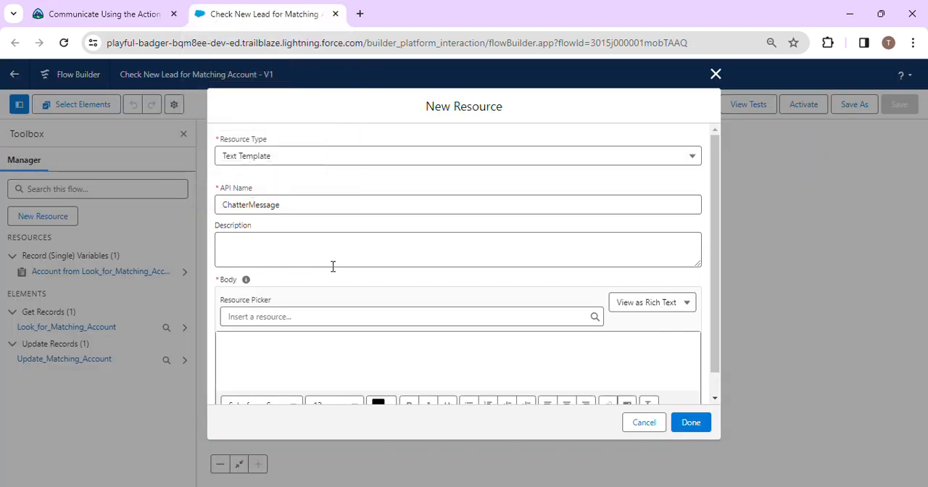
{"action": "scroll", "coordinate": [333, 267], "scroll_direction": "down", "scroll_amount": 1}
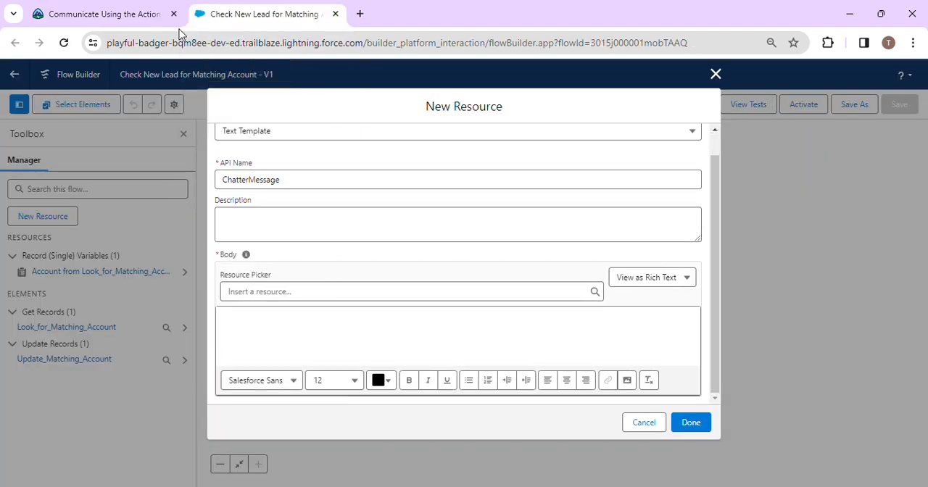
{"action": "left_click", "coordinate": [123, 10]}
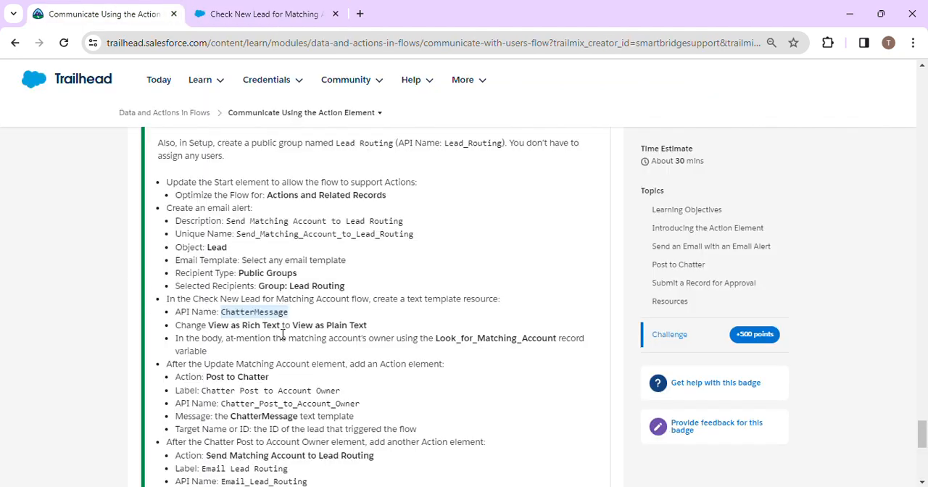
{"action": "left_click", "coordinate": [247, 9]}
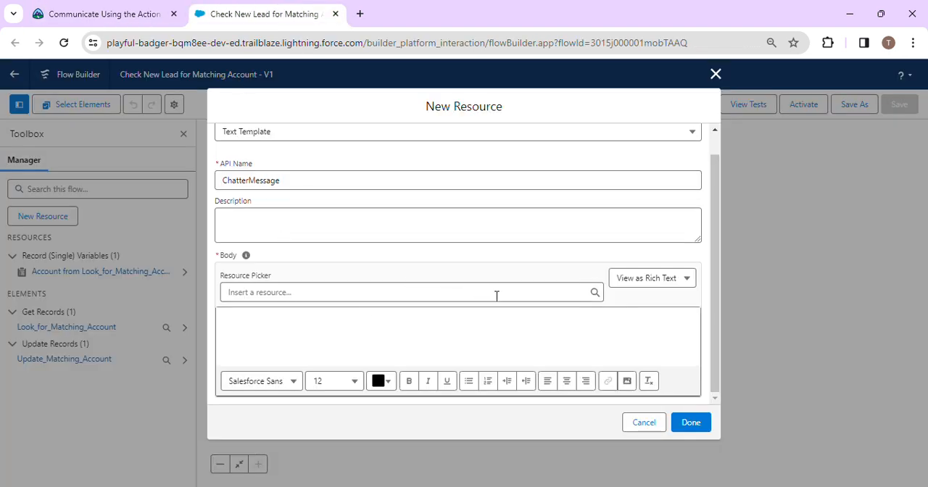
{"action": "left_click", "coordinate": [653, 282]}
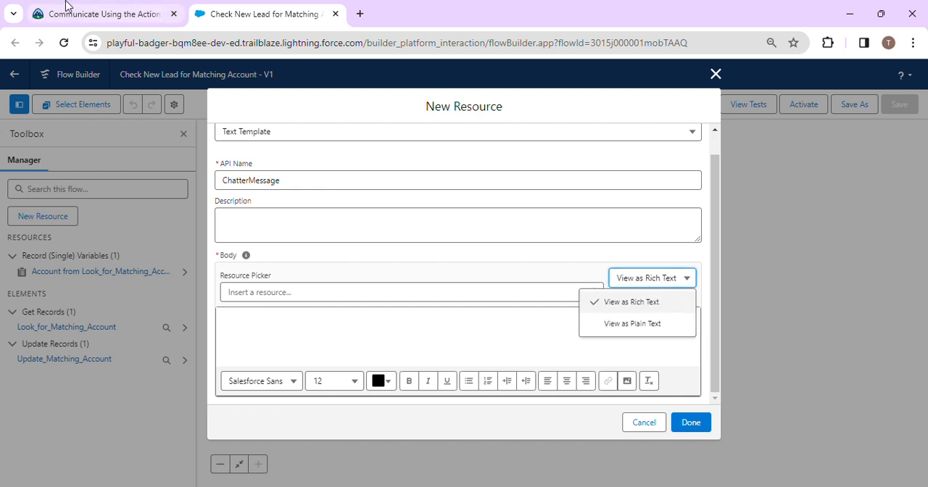
{"action": "left_click", "coordinate": [389, 26]}
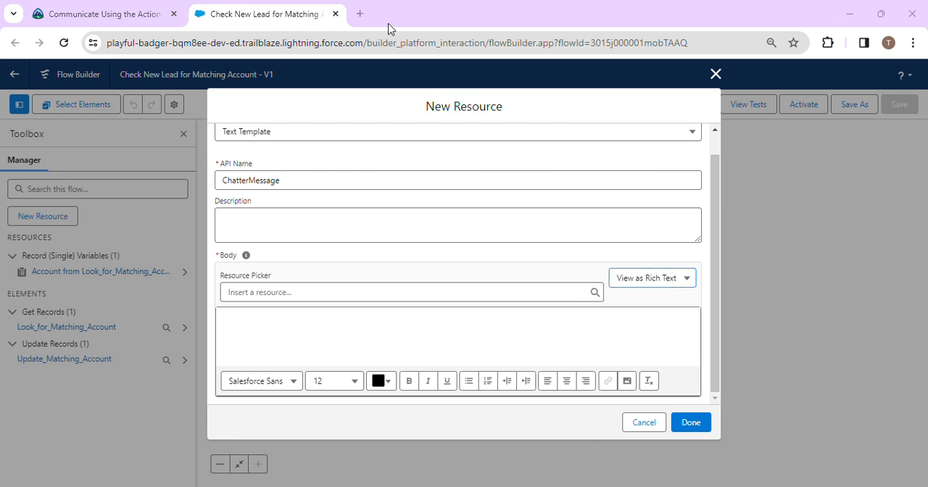
Step: Try inserting the Look_for_Matching_Account record variable into the template body, and clear the body
{"action": "left_click", "coordinate": [99, 6]}
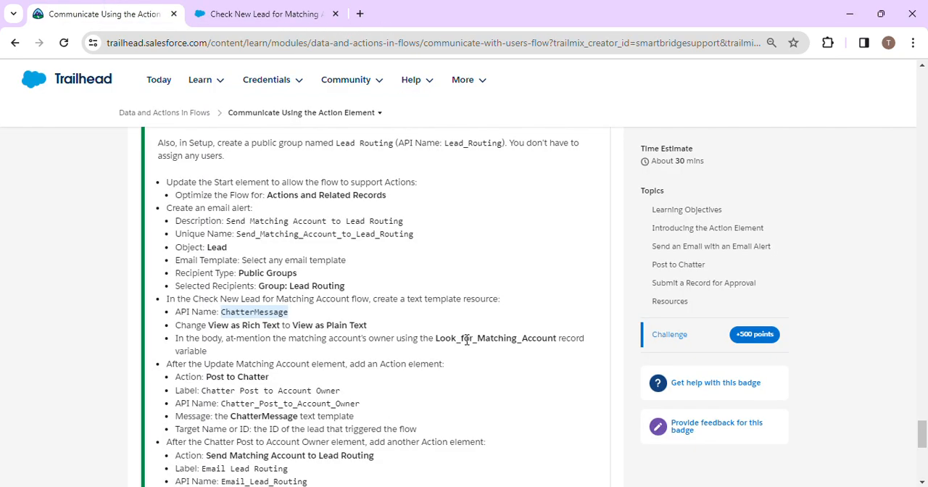
{"action": "left_click_drag", "start_coordinate": [436, 338], "coordinate": [556, 339]}
{"action": "key", "text": "ctrl+c"}
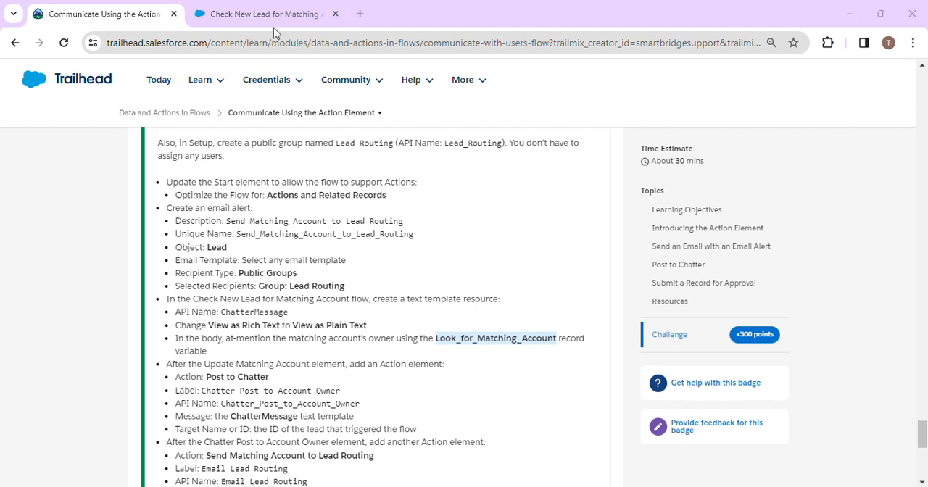
{"action": "left_click", "coordinate": [244, 15]}
{"action": "left_click", "coordinate": [295, 290]}
{"action": "key", "text": "ctrl+v"}
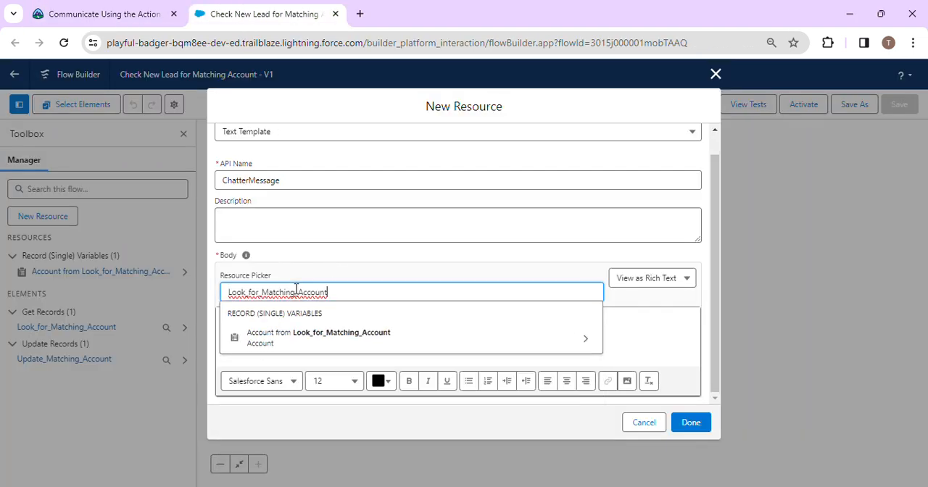
{"action": "left_click", "coordinate": [290, 339]}
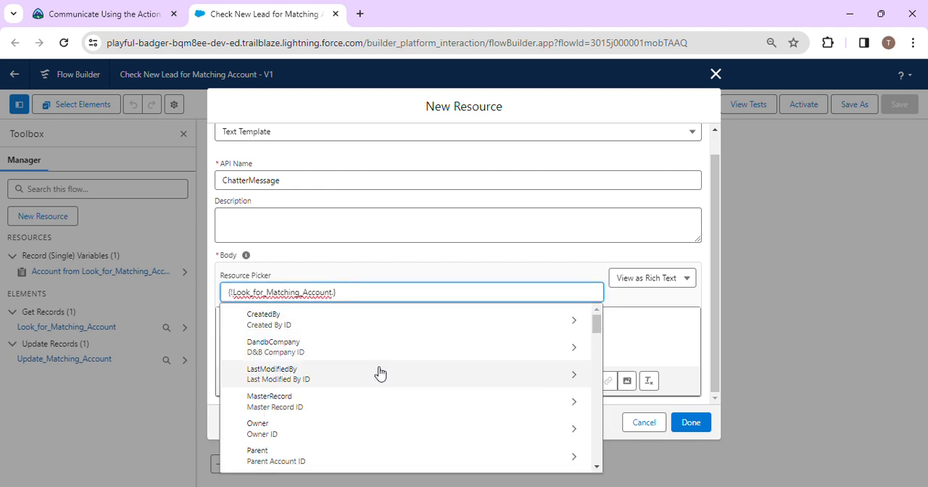
{"action": "left_click", "coordinate": [392, 22]}
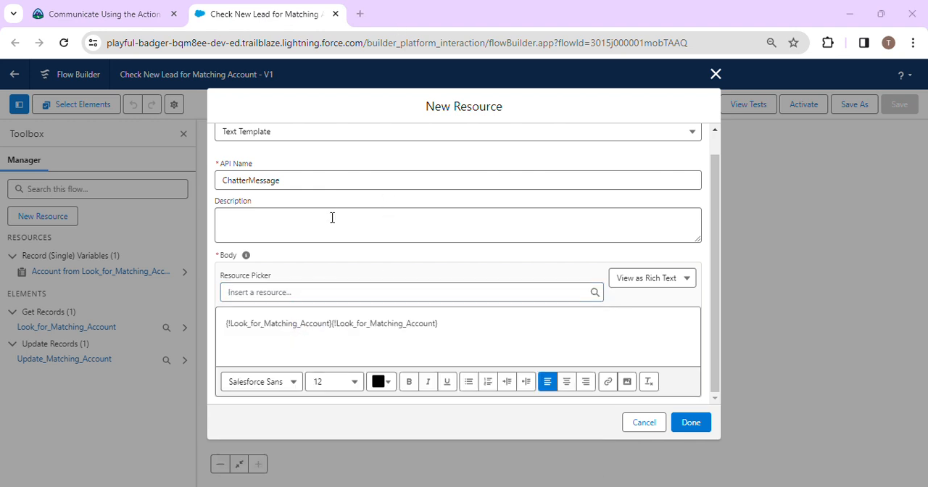
{"action": "left_click", "coordinate": [429, 319]}
{"action": "key", "text": "ctrl+a"}
{"action": "key", "text": "BackSpace"}
Step: Find Look_for_Matching_Account in the body's resource picker and drill into the matching account's Owner
{"action": "left_click", "coordinate": [398, 292]}
{"action": "key", "text": "ctrl+v"}
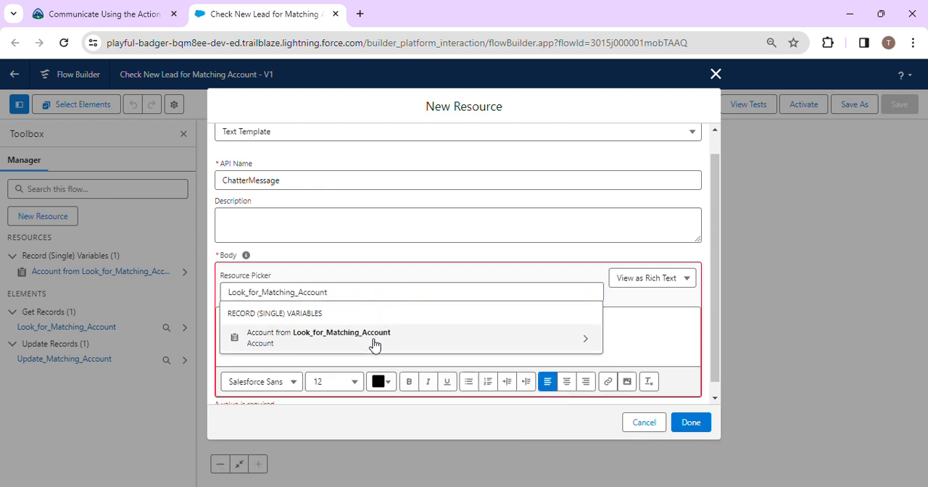
{"action": "left_click", "coordinate": [374, 344]}
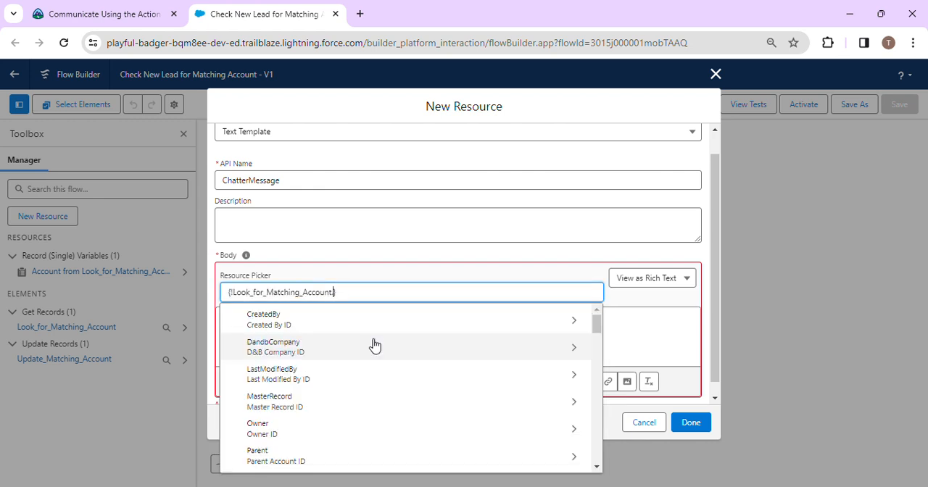
{"action": "left_click", "coordinate": [323, 428]}
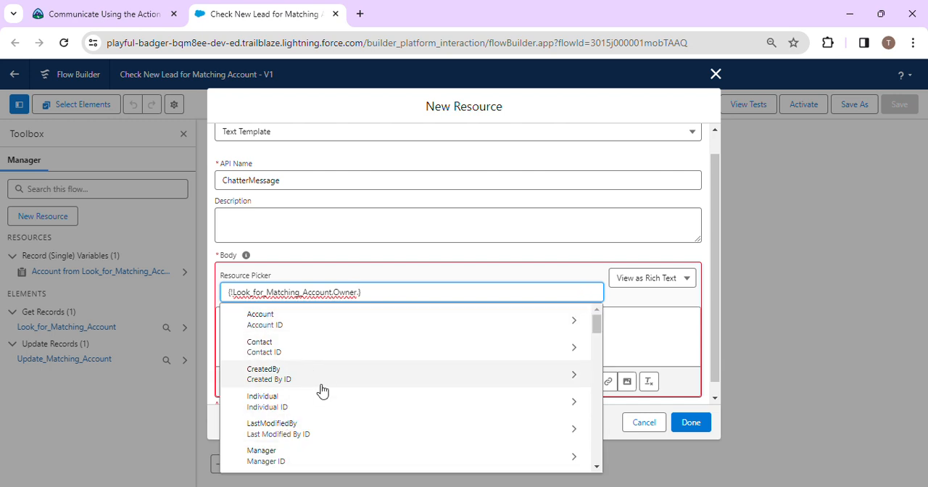
Step: Look through the fields under the matching account's Owner in the resource picker
{"action": "scroll", "coordinate": [323, 390], "scroll_direction": "down", "scroll_amount": 8}
{"action": "scroll", "coordinate": [323, 391], "scroll_direction": "down", "scroll_amount": 10}
{"action": "scroll", "coordinate": [323, 391], "scroll_direction": "down", "scroll_amount": 10}
{"action": "scroll", "coordinate": [322, 391], "scroll_direction": "down", "scroll_amount": 3}
{"action": "scroll", "coordinate": [323, 391], "scroll_direction": "down", "scroll_amount": 3}
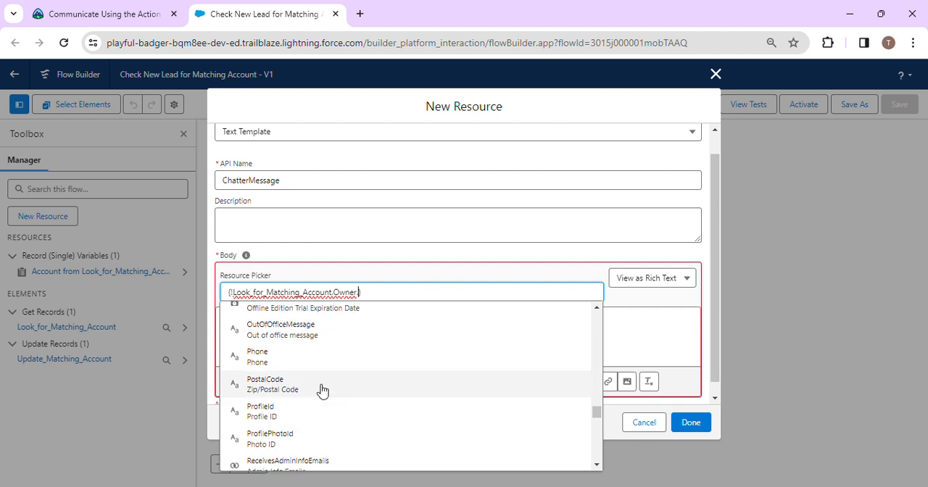
{"action": "scroll", "coordinate": [321, 387], "scroll_direction": "up", "scroll_amount": 2}
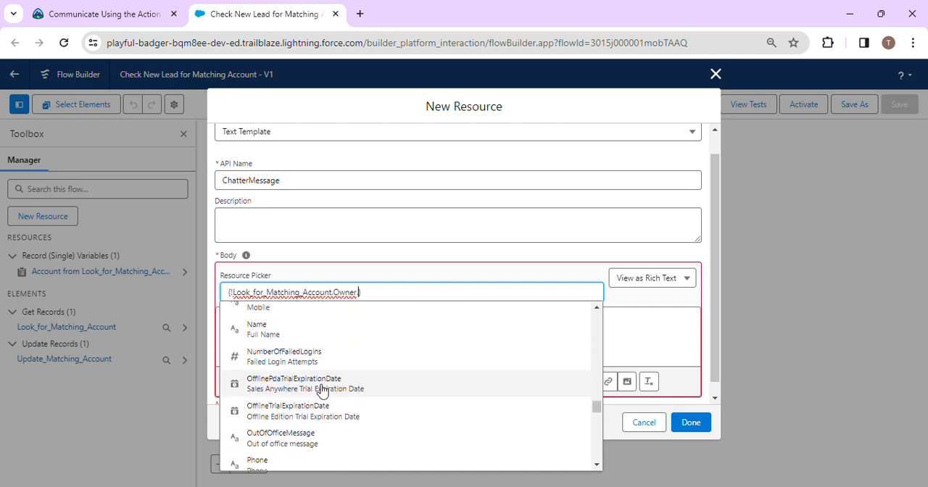
{"action": "scroll", "coordinate": [294, 425], "scroll_direction": "down", "scroll_amount": 8}
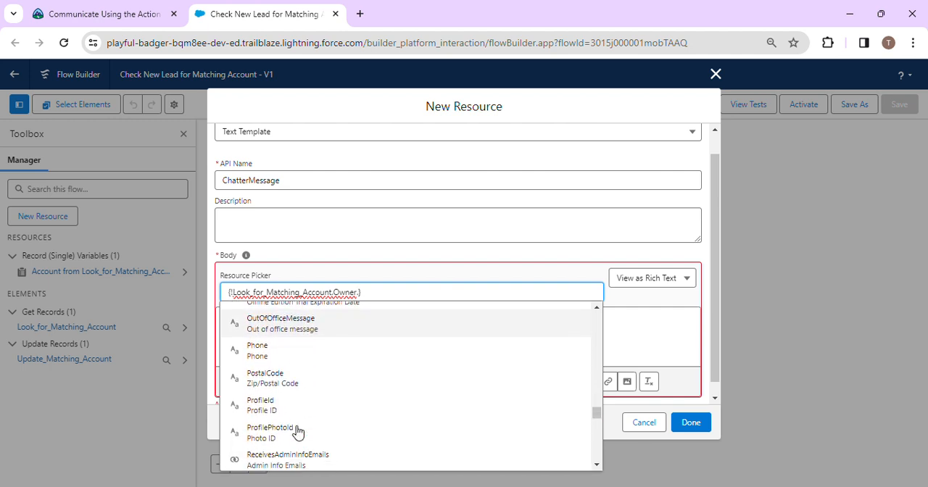
{"action": "scroll", "coordinate": [298, 433], "scroll_direction": "down", "scroll_amount": 10}
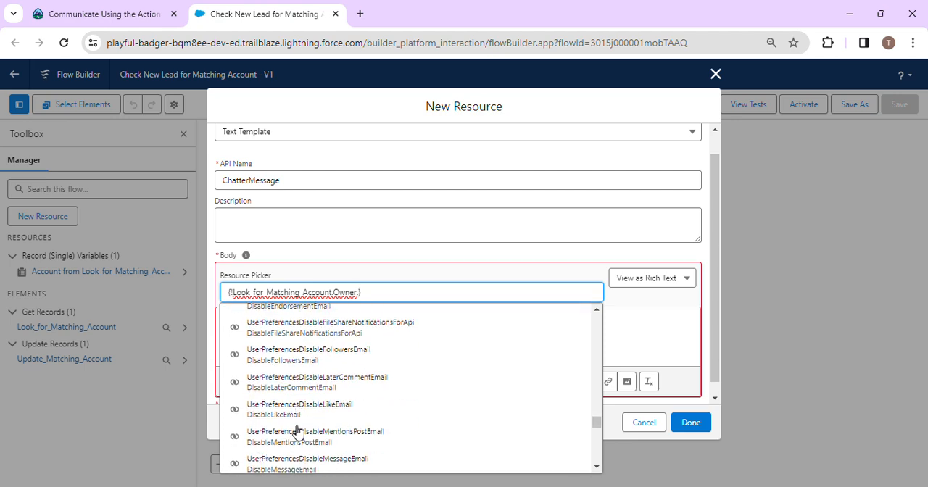
{"action": "scroll", "coordinate": [297, 432], "scroll_direction": "down", "scroll_amount": 10}
{"action": "scroll", "coordinate": [297, 433], "scroll_direction": "up", "scroll_amount": 15}
{"action": "scroll", "coordinate": [297, 433], "scroll_direction": "up", "scroll_amount": 15}
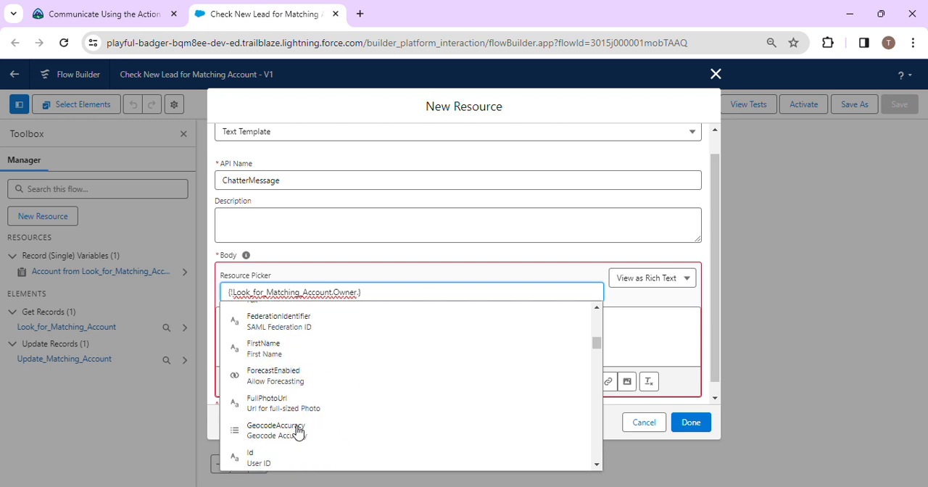
{"action": "scroll", "coordinate": [297, 432], "scroll_direction": "up", "scroll_amount": 5}
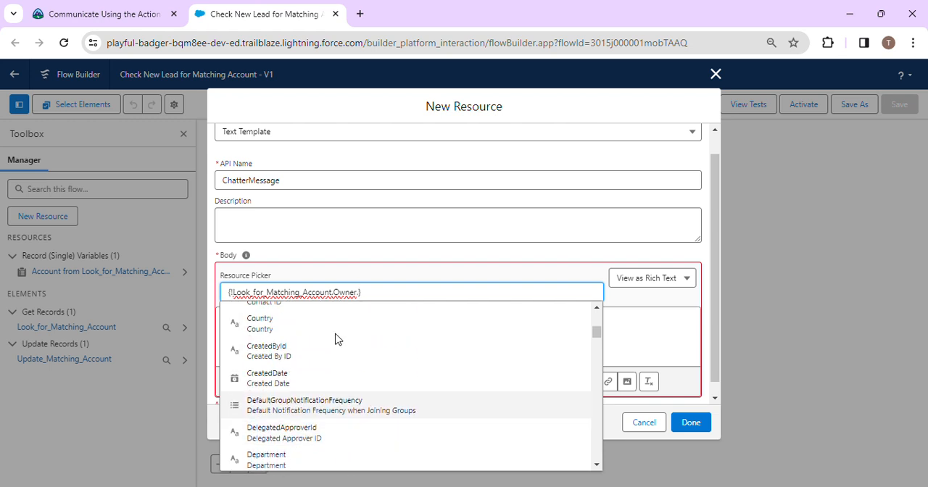
{"action": "key", "text": "BackSpace"}
{"action": "key", "text": "BackSpace"}
{"action": "key", "text": "BackSpace"}
{"action": "key", "text": "BackSpace"}
{"action": "key", "text": "BackSpace"}
{"action": "key", "text": "BackSpace"}
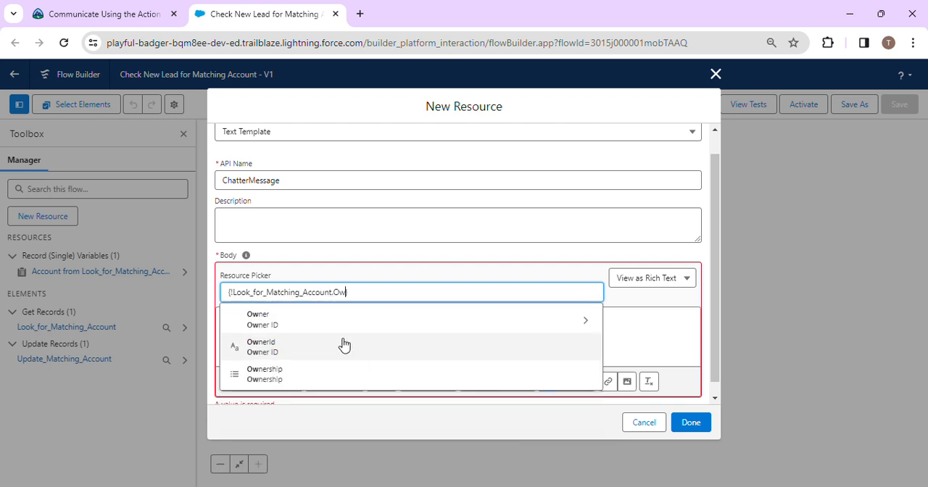
{"action": "left_click", "coordinate": [310, 436]}
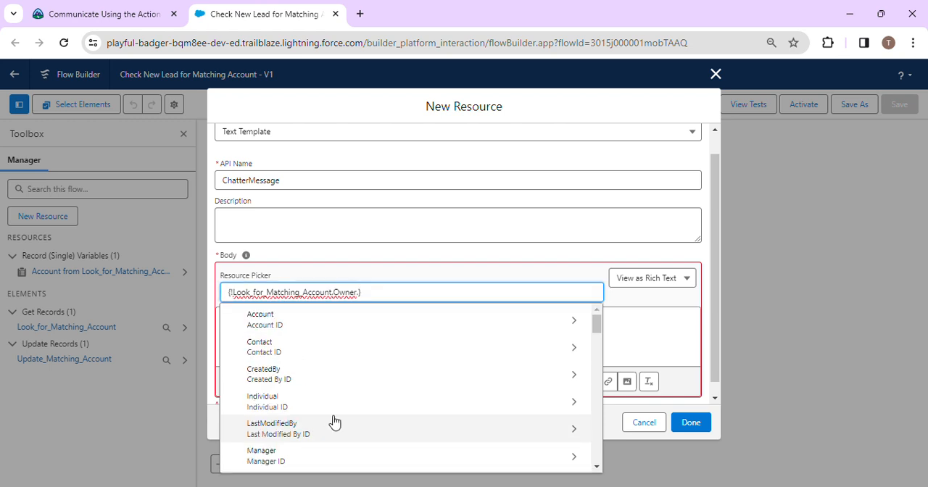
{"action": "scroll", "coordinate": [334, 423], "scroll_direction": "down", "scroll_amount": 2}
Step: Insert the OwnerId field of Look_for_Matching_Account into the template body and finish creating the ChatterMessage resource
{"action": "key", "text": "BackSpace"}
{"action": "key", "text": "BackSpace"}
{"action": "key", "text": "BackSpace"}
{"action": "key", "text": "BackSpace"}
{"action": "key", "text": "BackSpace"}
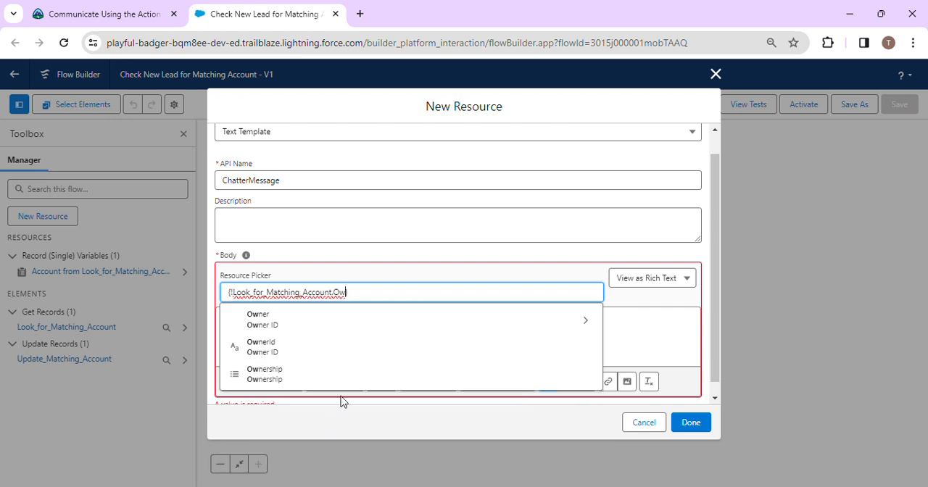
{"action": "left_click", "coordinate": [314, 348]}
{"action": "left_click", "coordinate": [410, 333]}
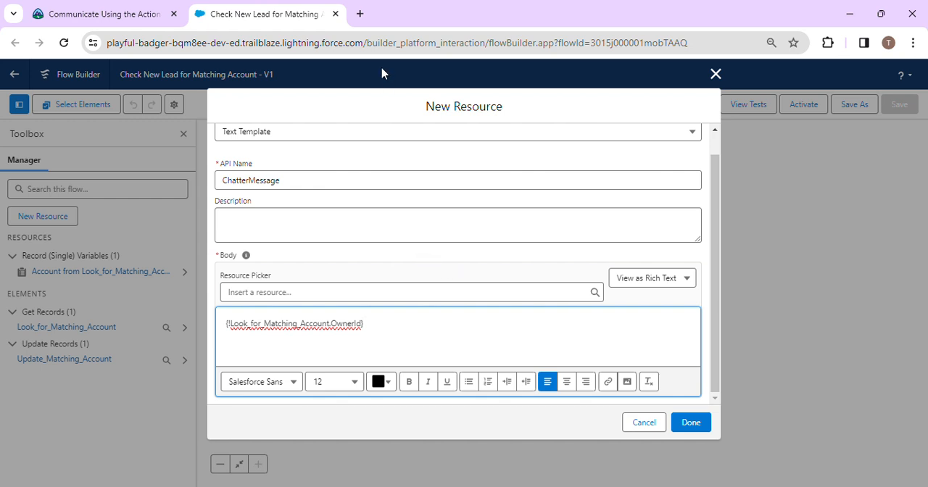
{"action": "left_click", "coordinate": [390, 30]}
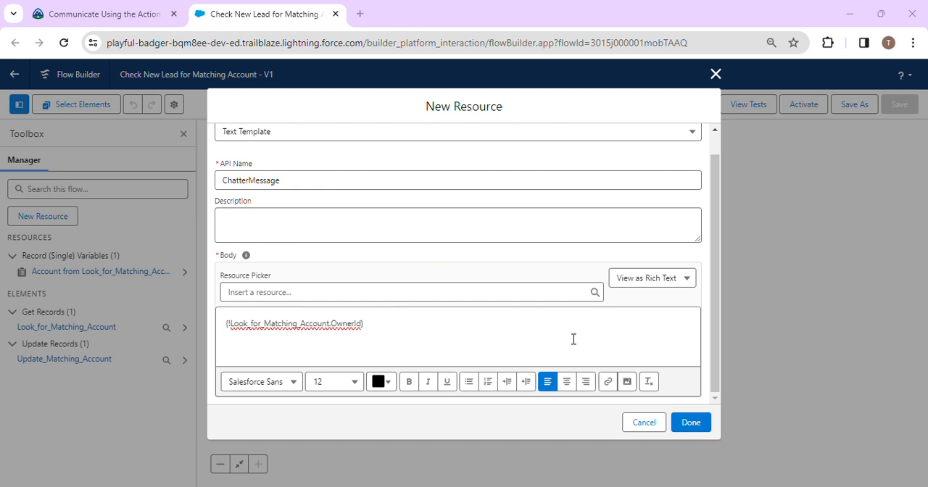
{"action": "left_click", "coordinate": [689, 422]}
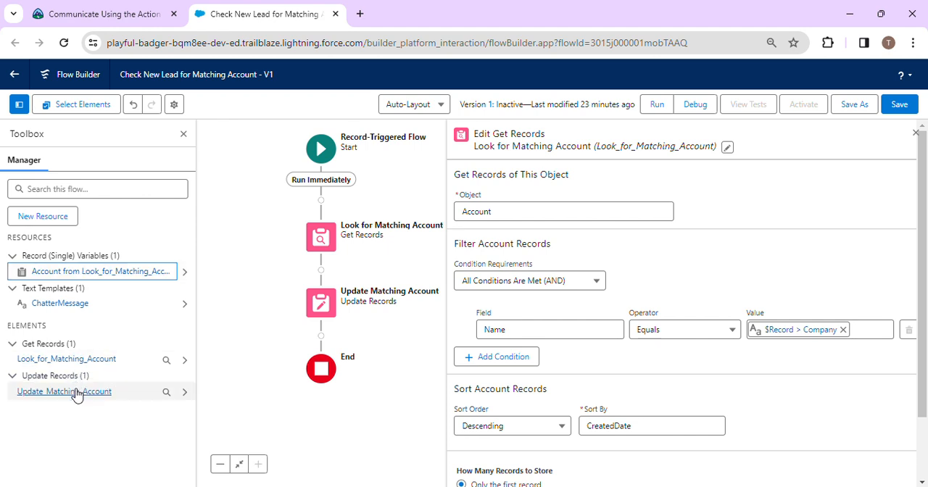
Step: Inspect the details and usage of the Look_for_Matching_Account element
{"action": "left_click", "coordinate": [80, 365]}
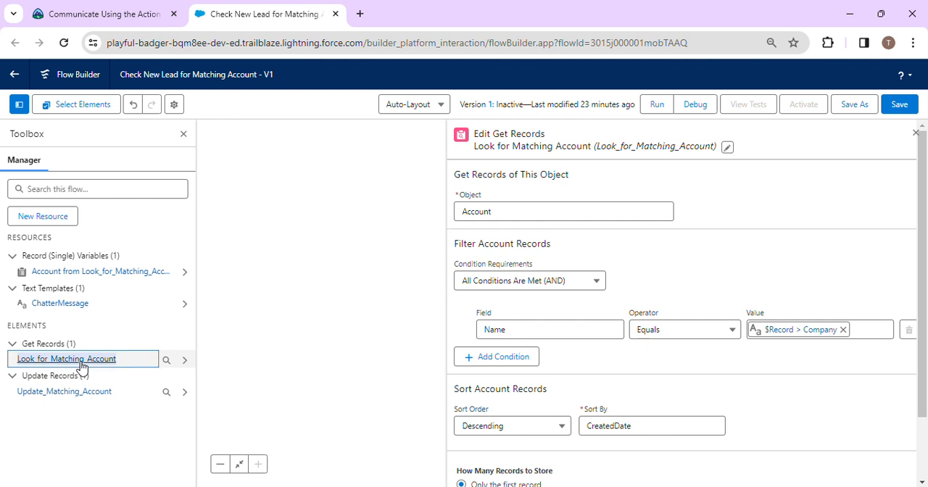
{"action": "left_click", "coordinate": [184, 360]}
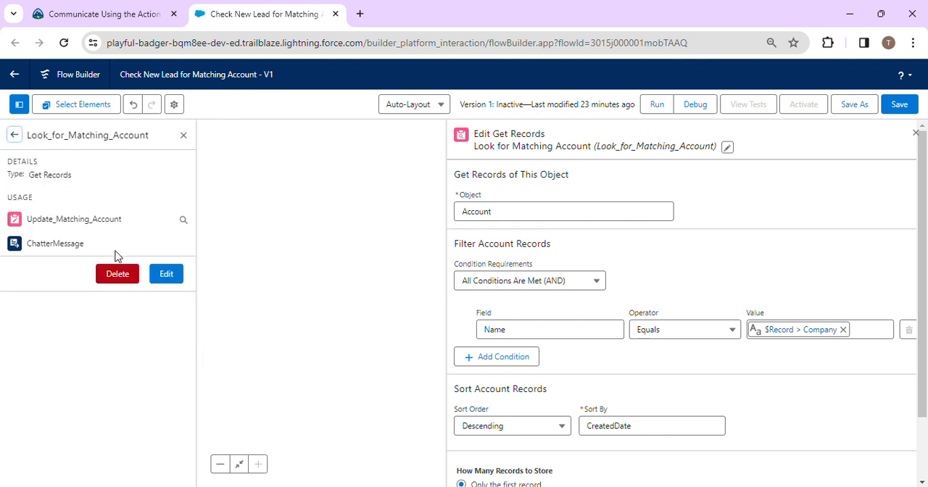
{"action": "left_click", "coordinate": [166, 284]}
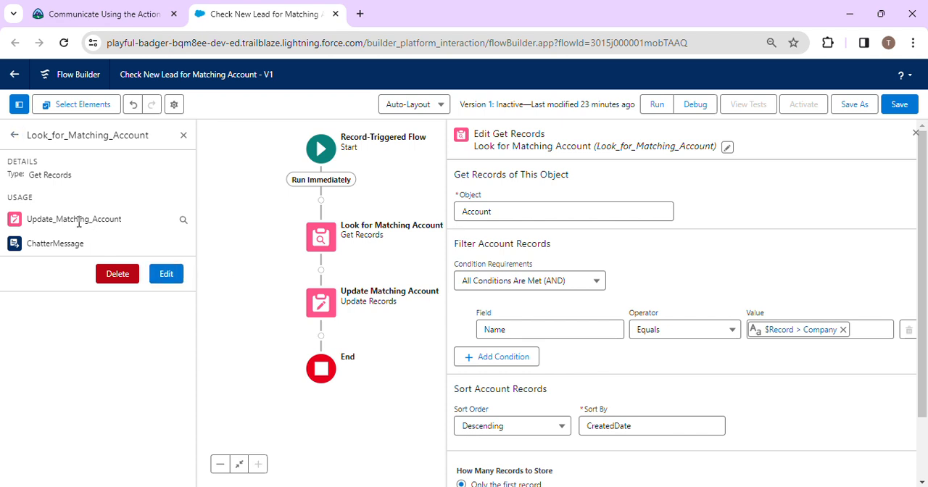
{"action": "left_click", "coordinate": [182, 220]}
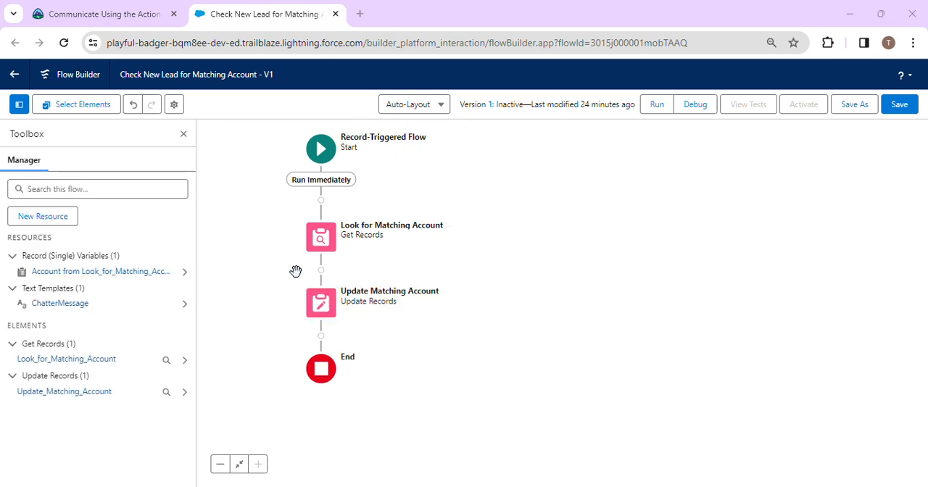
Step: Edit the ChatterMessage template so its body reads @[{!Look_for_Matching_Account.OwnerId}], and confirm the change
{"action": "left_click", "coordinate": [78, 306]}
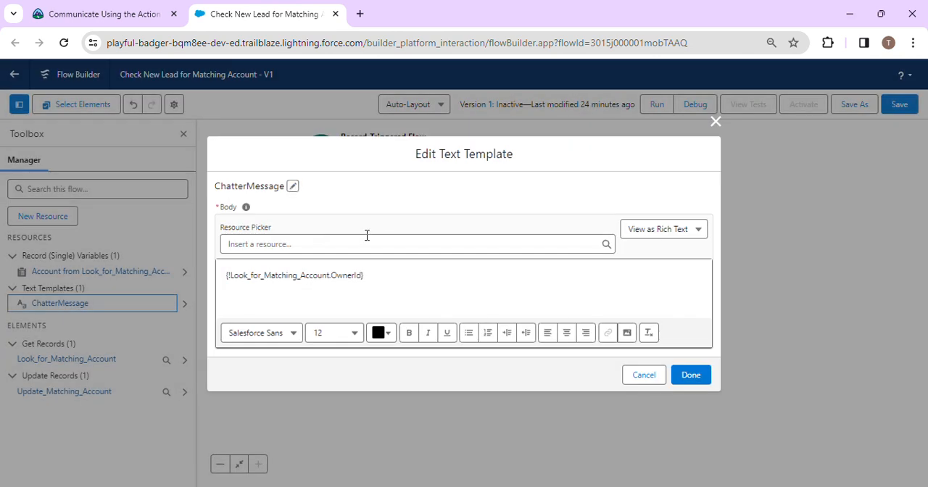
{"action": "left_click", "coordinate": [293, 189]}
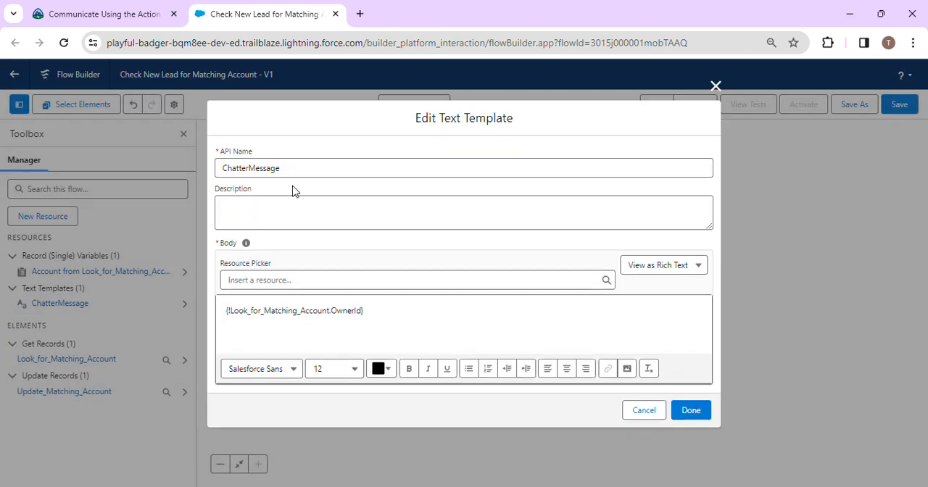
{"action": "left_click", "coordinate": [227, 310]}
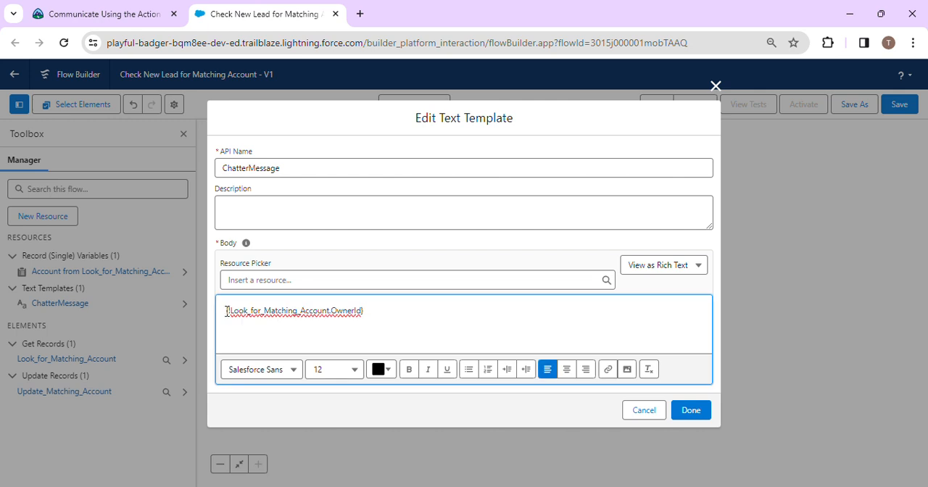
{"action": "type", "text": "@["}
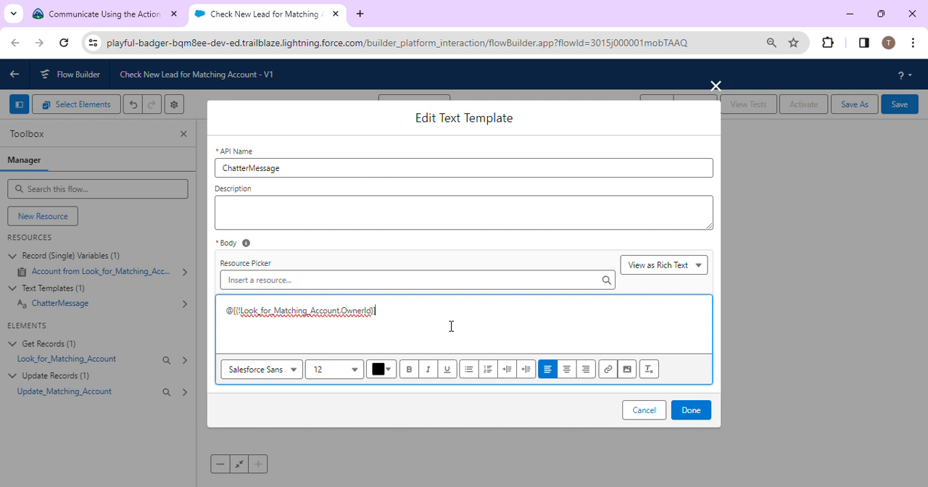
{"action": "left_click", "coordinate": [699, 411]}
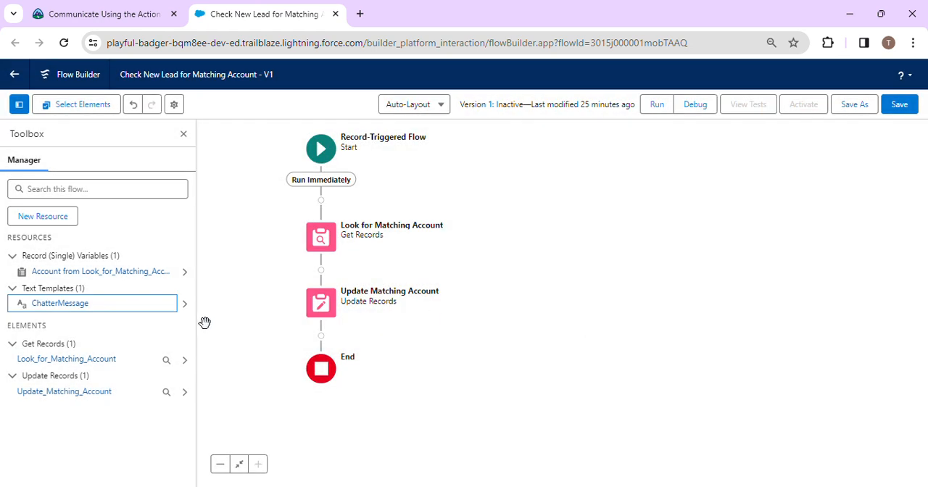
Step: Check the Start element's trigger, entry conditions and flow optimization setting, and close its configuration
{"action": "left_click", "coordinate": [396, 17]}
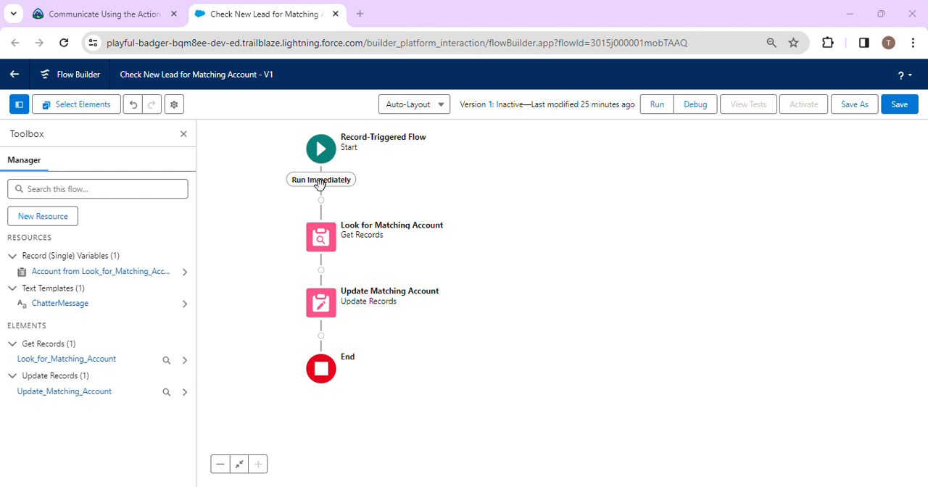
{"action": "left_click", "coordinate": [324, 168]}
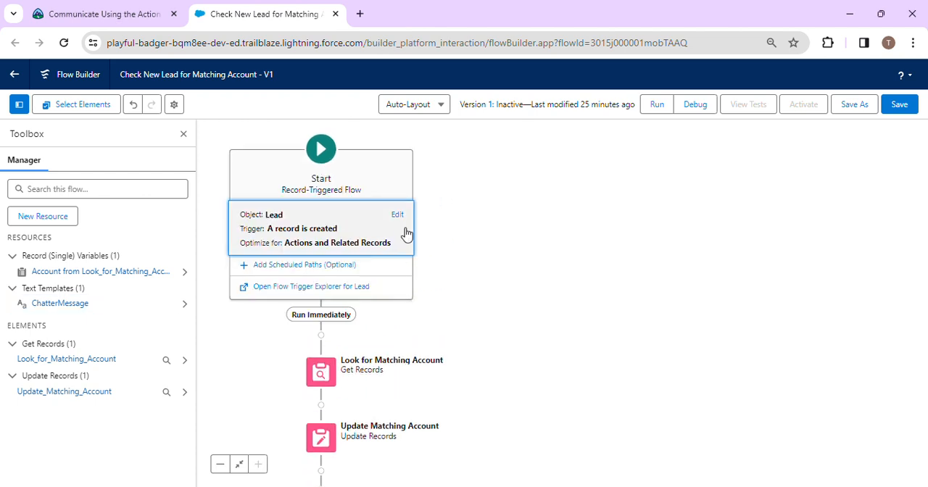
{"action": "left_click", "coordinate": [398, 216]}
{"action": "scroll", "coordinate": [477, 279], "scroll_direction": "down", "scroll_amount": 2}
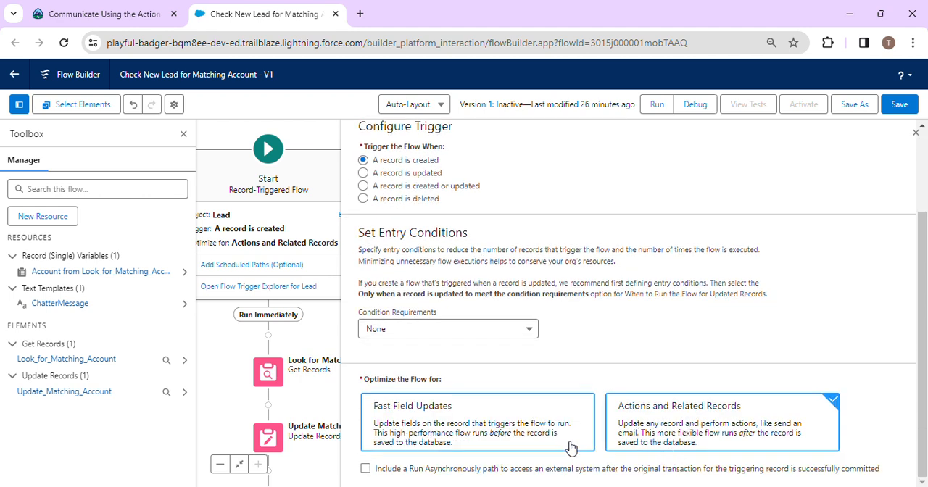
{"action": "left_click", "coordinate": [915, 132]}
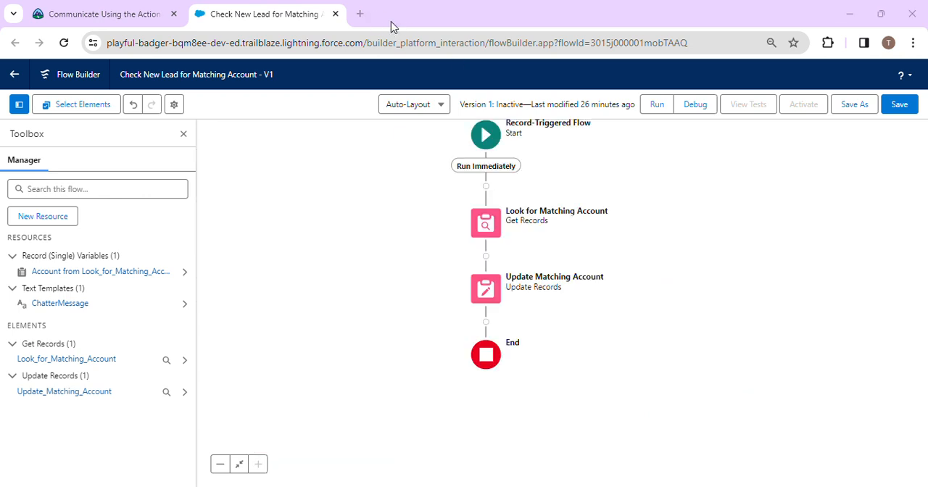
Step: Add an Action element after the Update Matching Account element
{"action": "left_click", "coordinate": [486, 322]}
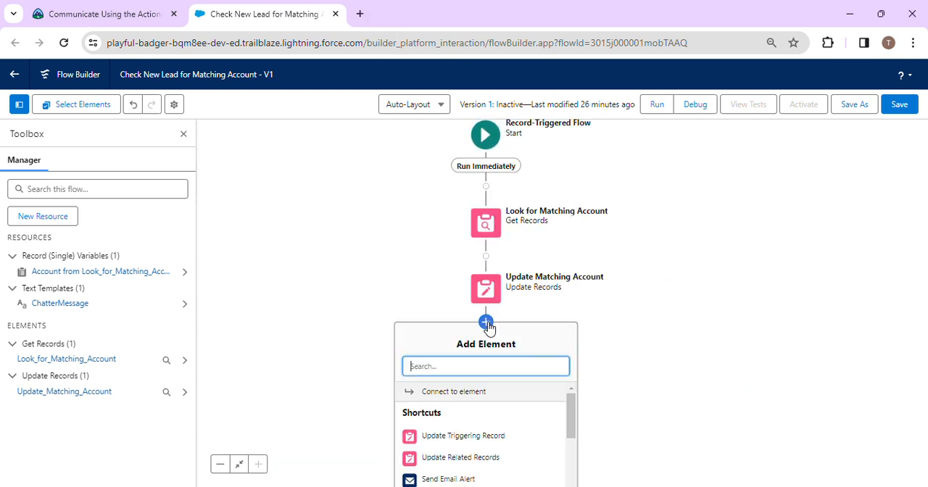
{"action": "type", "text": "ac"}
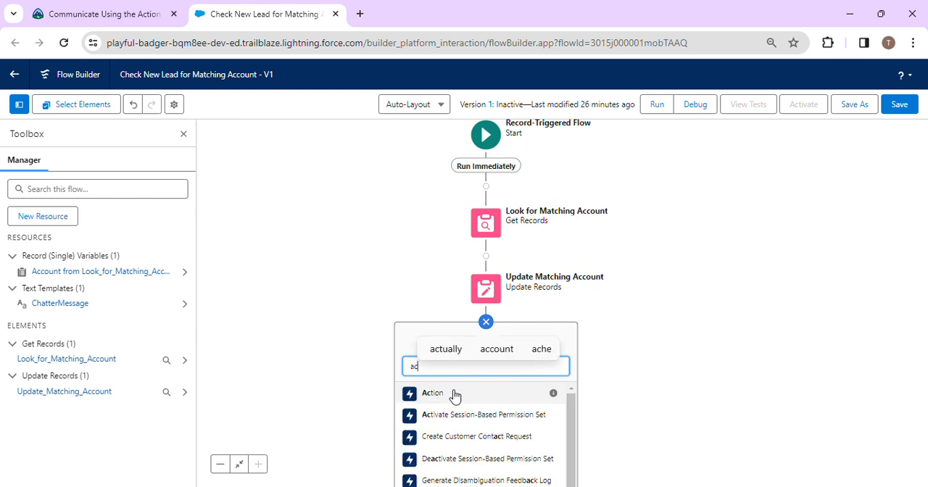
{"action": "left_click", "coordinate": [452, 393]}
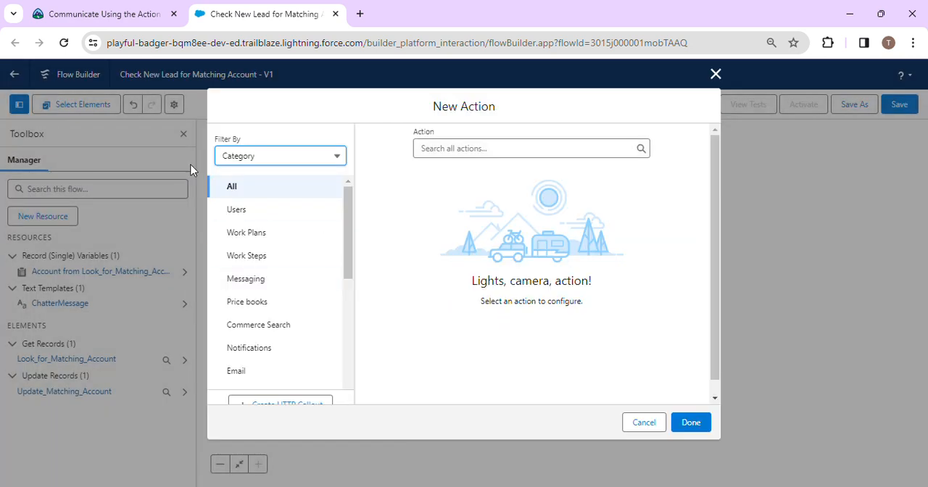
Step: Copy the action name from the challenge instructions and choose Post to Chatter as the new element's action
{"action": "left_click", "coordinate": [85, 6]}
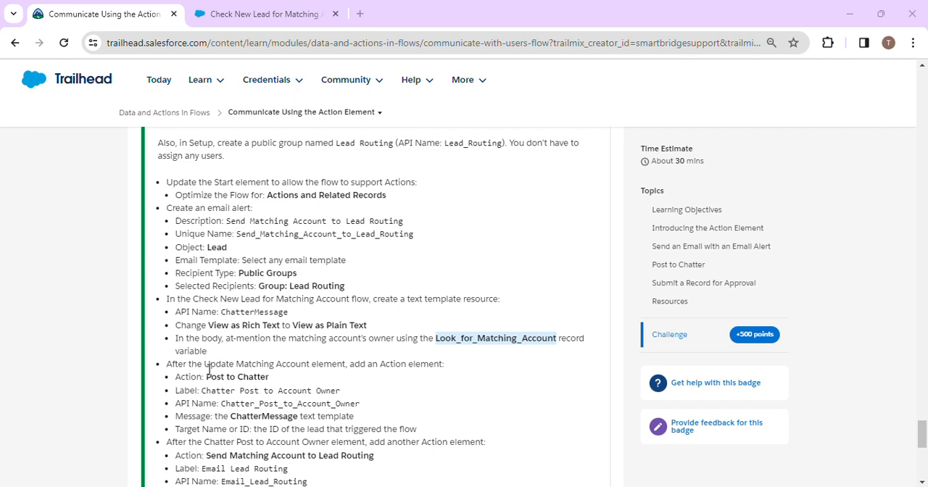
{"action": "left_click_drag", "start_coordinate": [207, 377], "coordinate": [284, 382]}
{"action": "key", "text": "ctrl+c"}
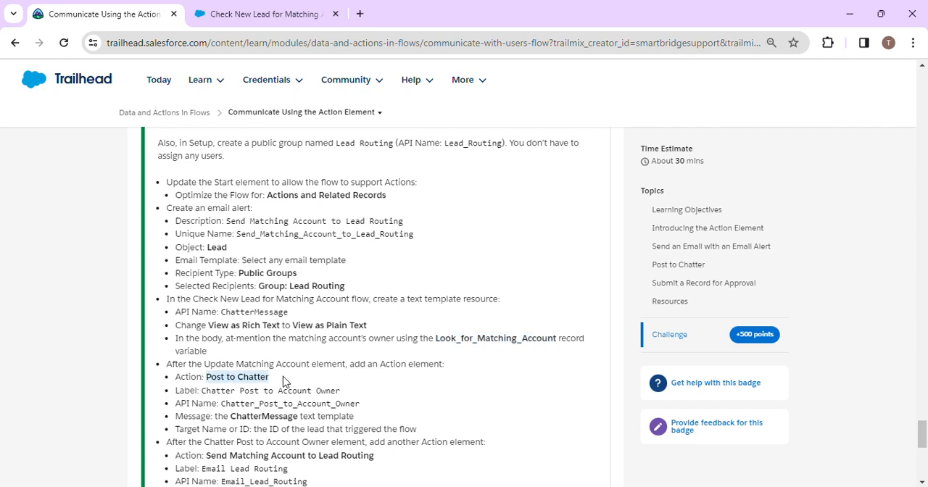
{"action": "left_click", "coordinate": [257, 9]}
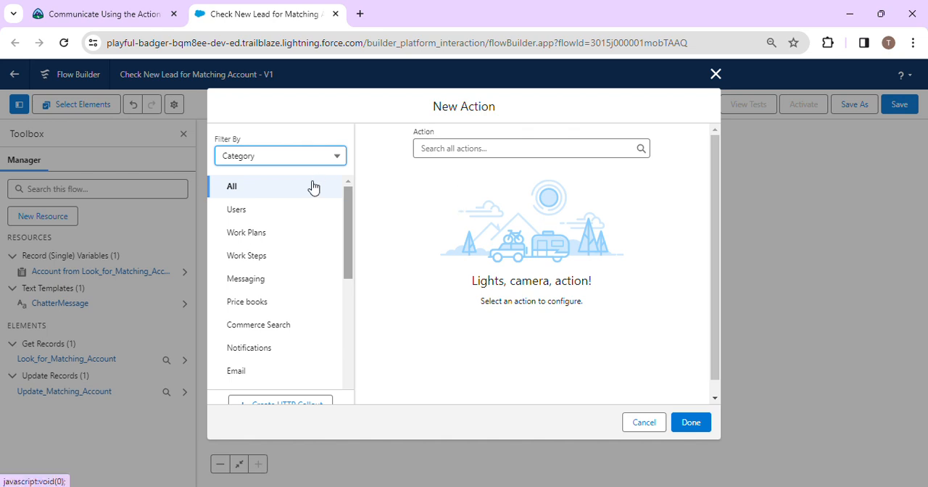
{"action": "left_click", "coordinate": [452, 148]}
{"action": "key", "text": "ctrl+v"}
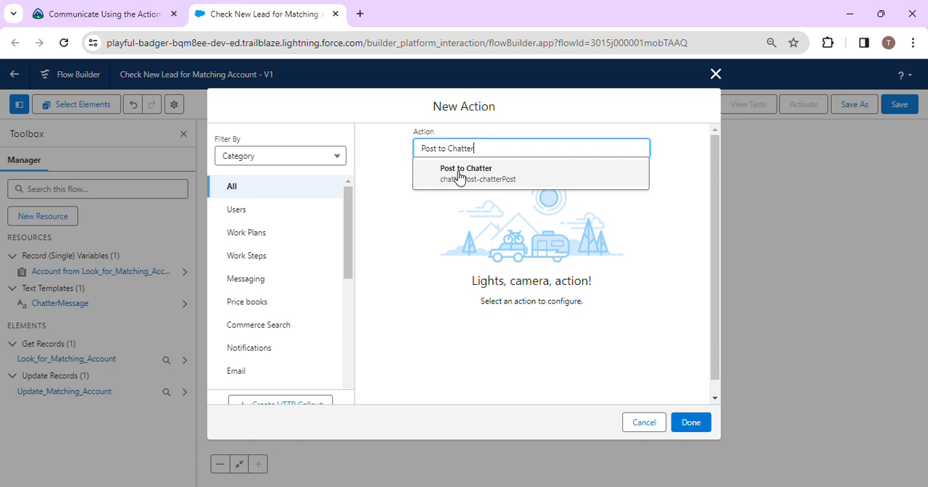
{"action": "left_click", "coordinate": [460, 176]}
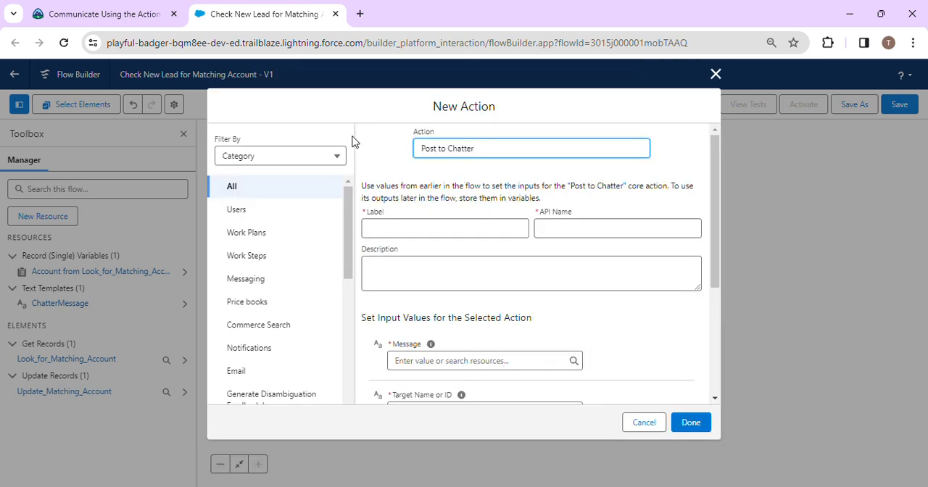
Step: Copy the label from the challenge instructions and label the new action Chatter Post to Account Owner
{"action": "left_click", "coordinate": [106, 14]}
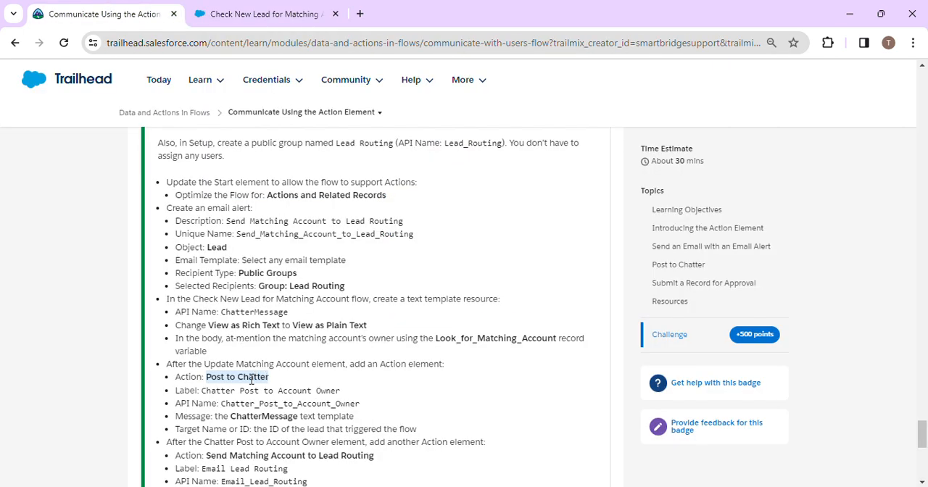
{"action": "left_click_drag", "start_coordinate": [204, 391], "coordinate": [388, 395]}
{"action": "key", "text": "ctrl+c"}
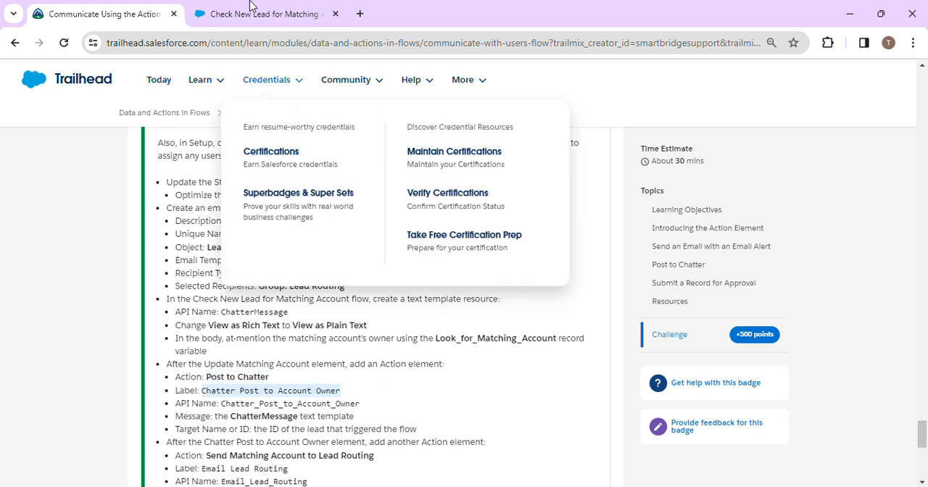
{"action": "left_click", "coordinate": [264, 13]}
{"action": "left_click", "coordinate": [421, 234]}
{"action": "key", "text": "ctrl+v"}
{"action": "left_click", "coordinate": [474, 244]}
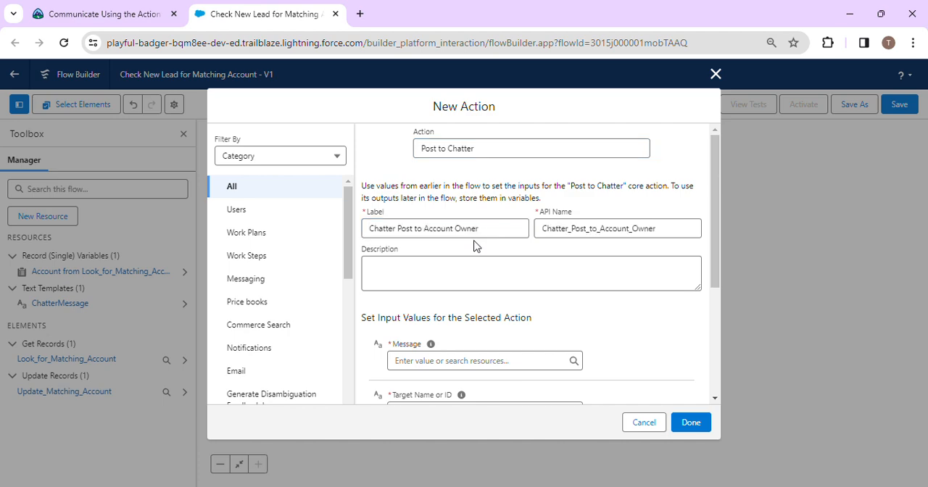
Step: Copy the message wording from the challenge instructions and enter "the ChatterMessage text template" as the action's description
{"action": "left_click", "coordinate": [145, 7]}
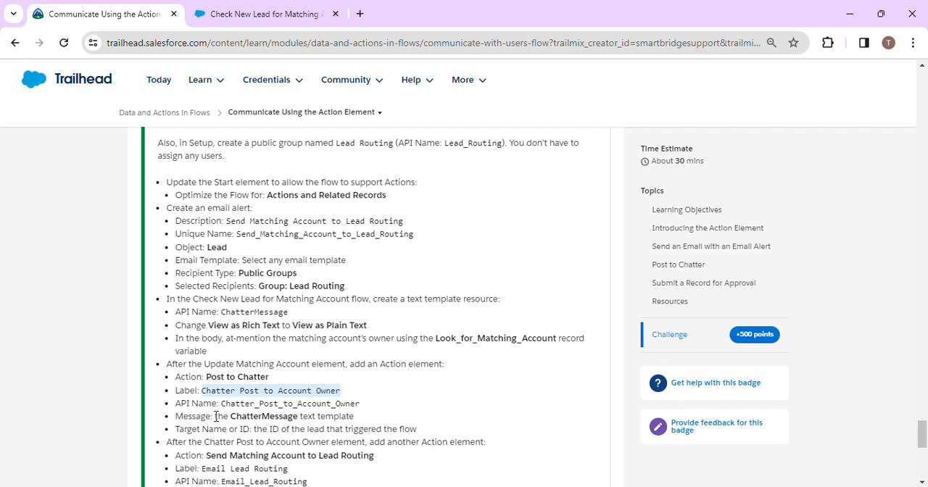
{"action": "left_click_drag", "start_coordinate": [216, 416], "coordinate": [365, 421]}
{"action": "key", "text": "ctrl+c"}
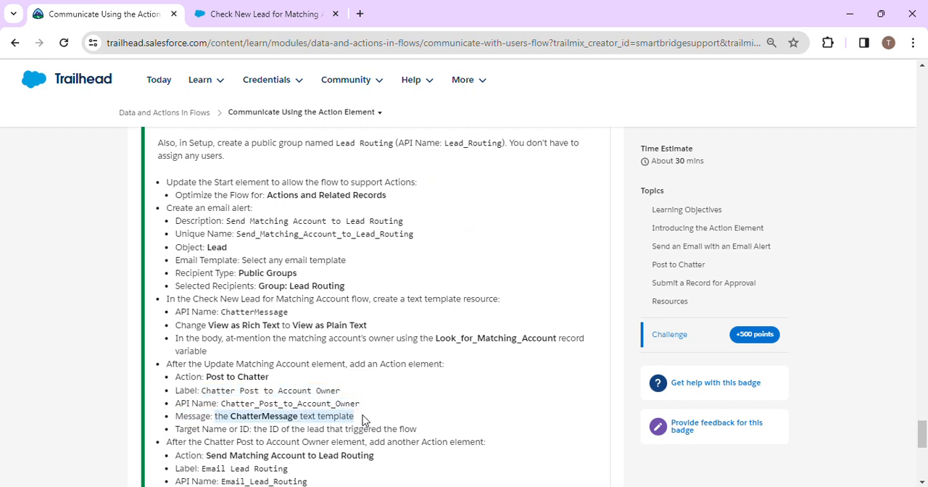
{"action": "left_click", "coordinate": [237, 16]}
{"action": "left_click", "coordinate": [466, 276]}
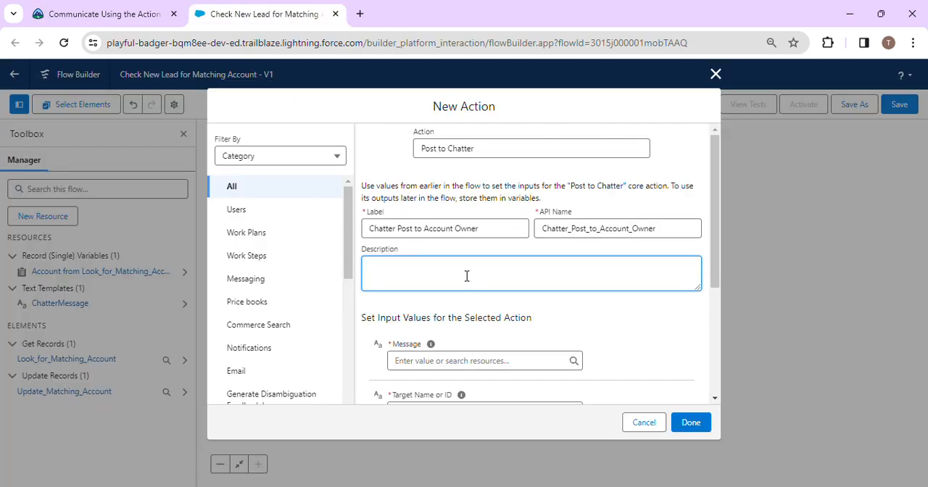
{"action": "key", "text": "ctrl+v"}
{"action": "left_click", "coordinate": [539, 303]}
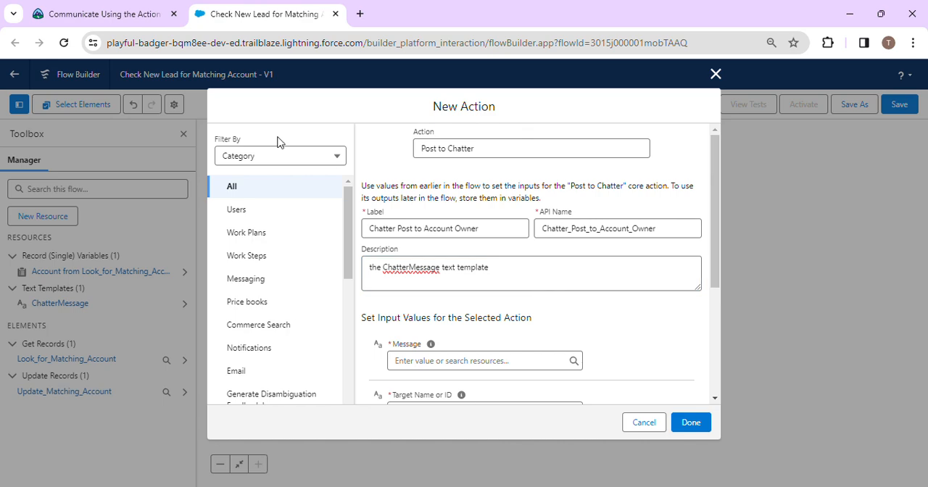
Step: Try the instruction wording "the ID of the lead that triggered the flow" as the Target Name or ID, and clear it again
{"action": "left_click", "coordinate": [134, 9]}
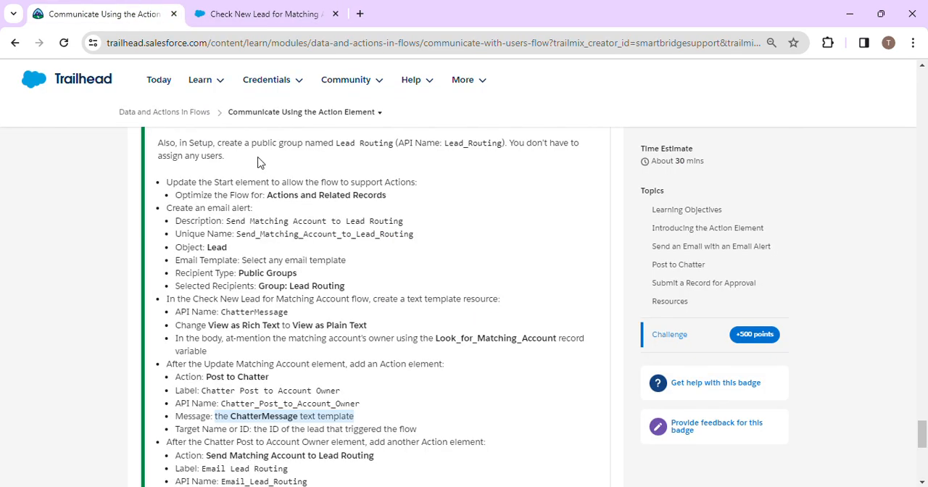
{"action": "left_click", "coordinate": [247, 9]}
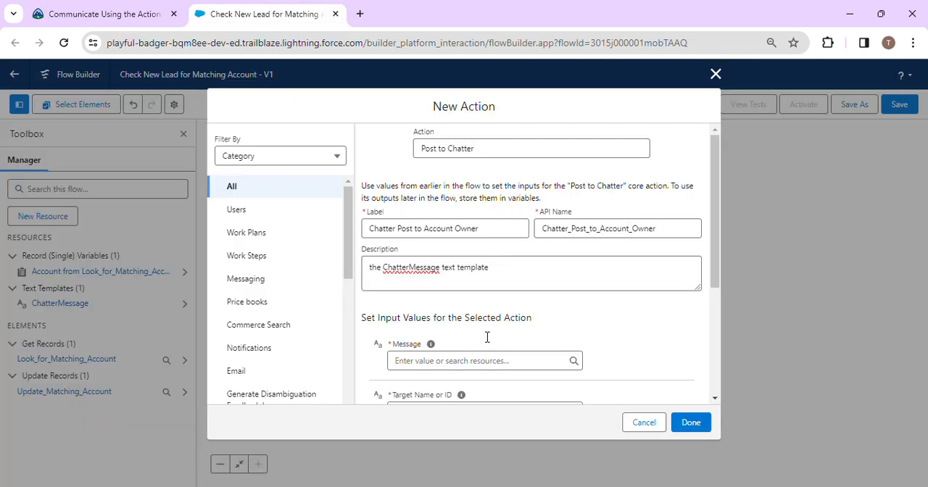
{"action": "scroll", "coordinate": [518, 304], "scroll_direction": "down", "scroll_amount": 5}
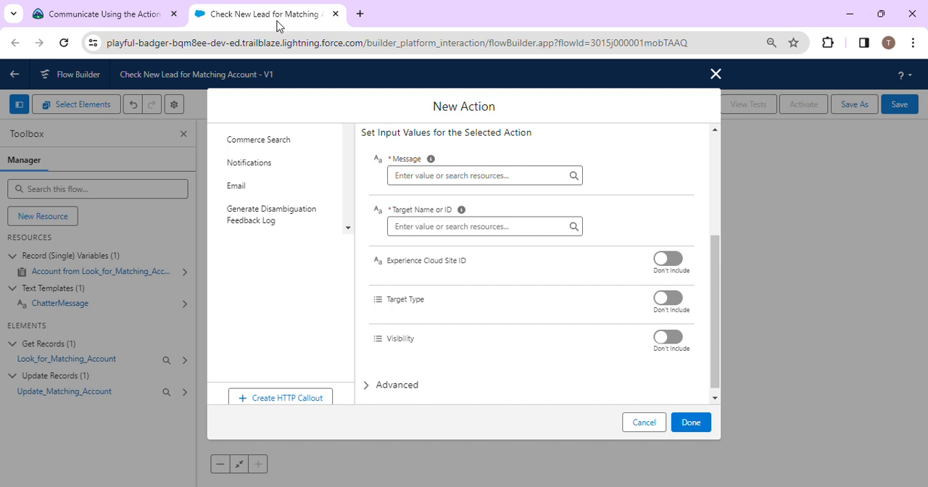
{"action": "left_click", "coordinate": [92, 7]}
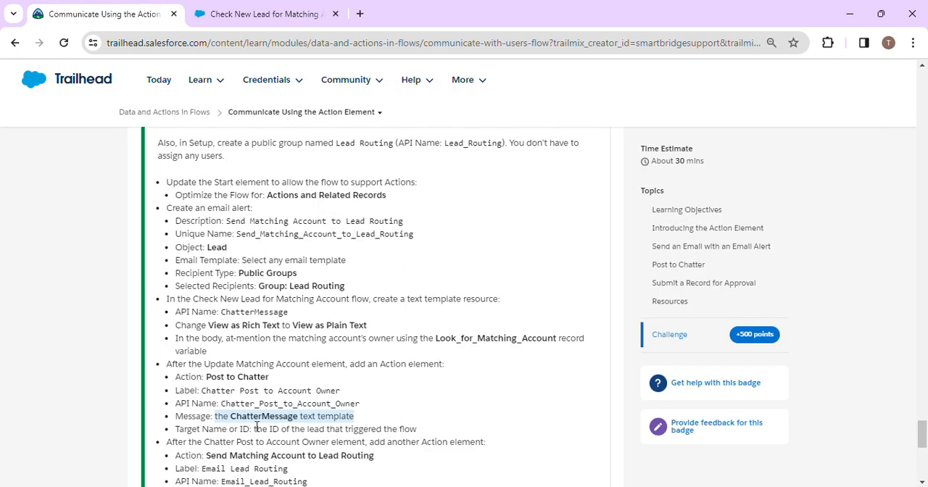
{"action": "left_click_drag", "start_coordinate": [253, 428], "coordinate": [433, 432]}
{"action": "key", "text": "ctrl+c"}
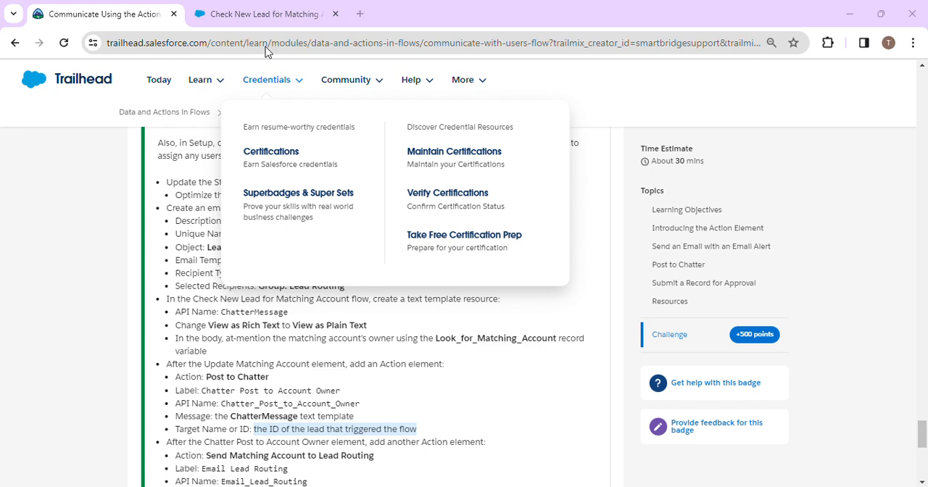
{"action": "left_click", "coordinate": [226, 21]}
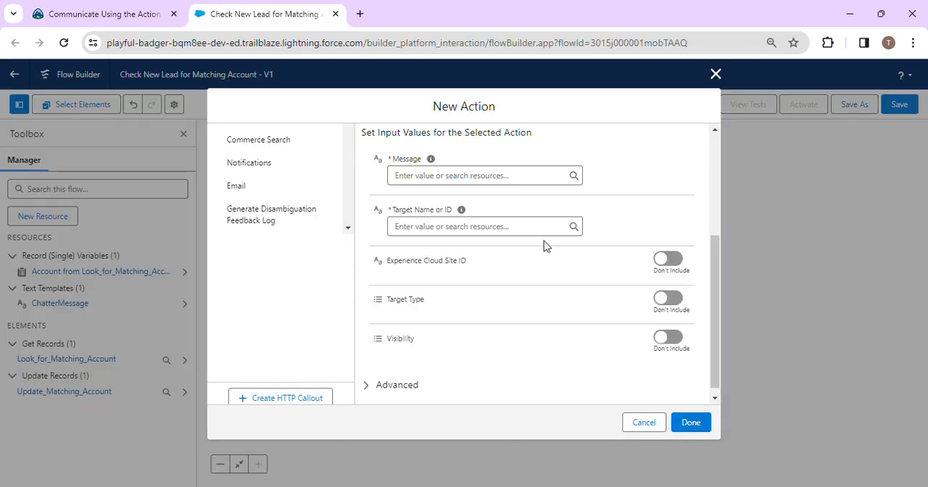
{"action": "left_click", "coordinate": [462, 226]}
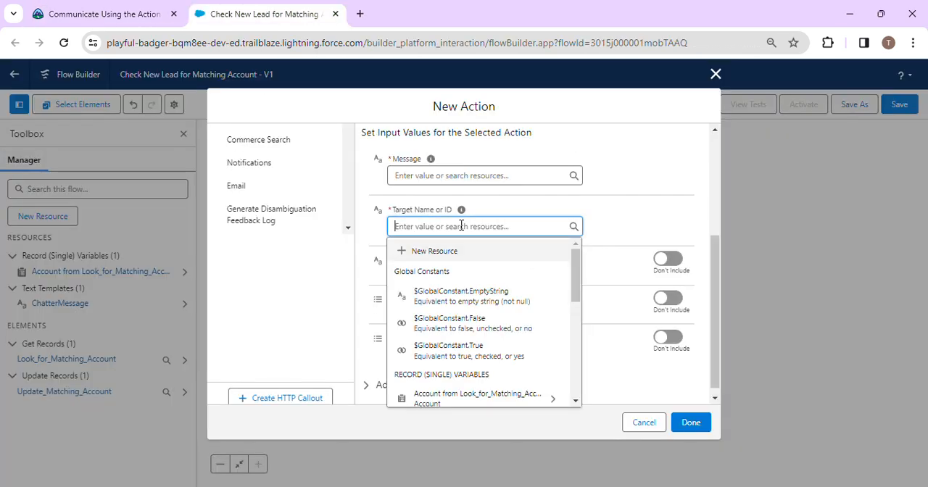
{"action": "key", "text": "ctrl+v"}
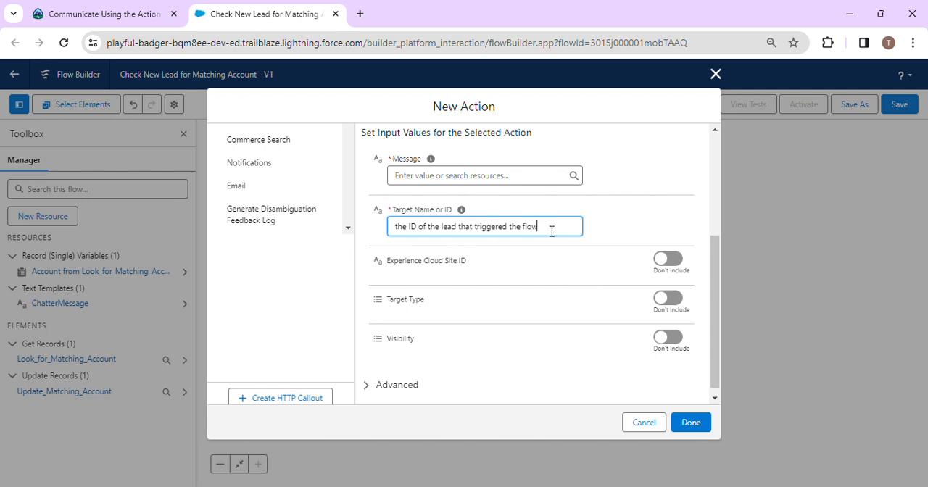
{"action": "key", "text": "ctrl+a"}
{"action": "key", "text": "BackSpace"}
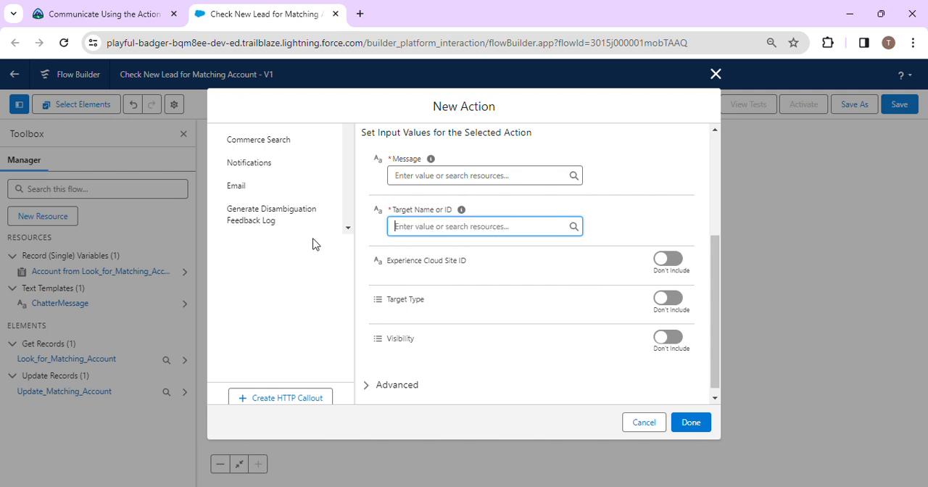
{"action": "left_click", "coordinate": [393, 24]}
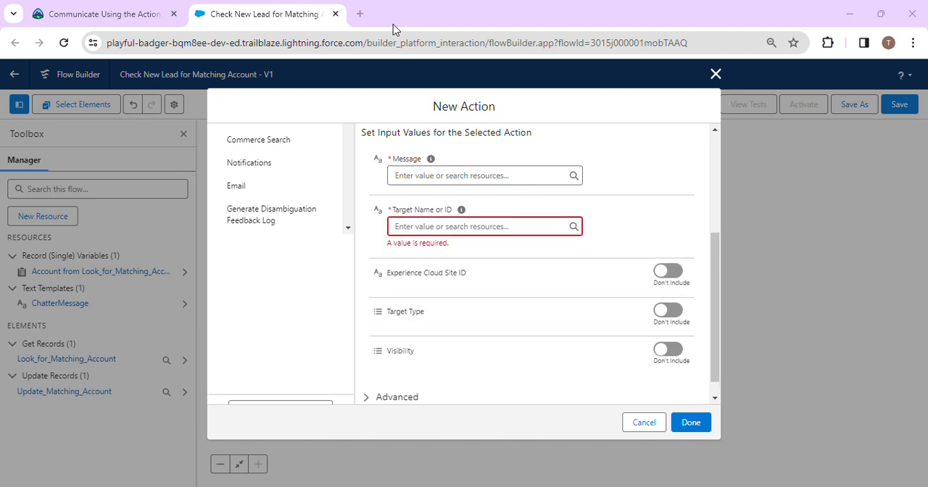
Step: Set the action's Target Name or ID to the triggering record's Lead ID, {!$Record.Id}
{"action": "left_click", "coordinate": [415, 225]}
{"action": "type", "text": "re"}
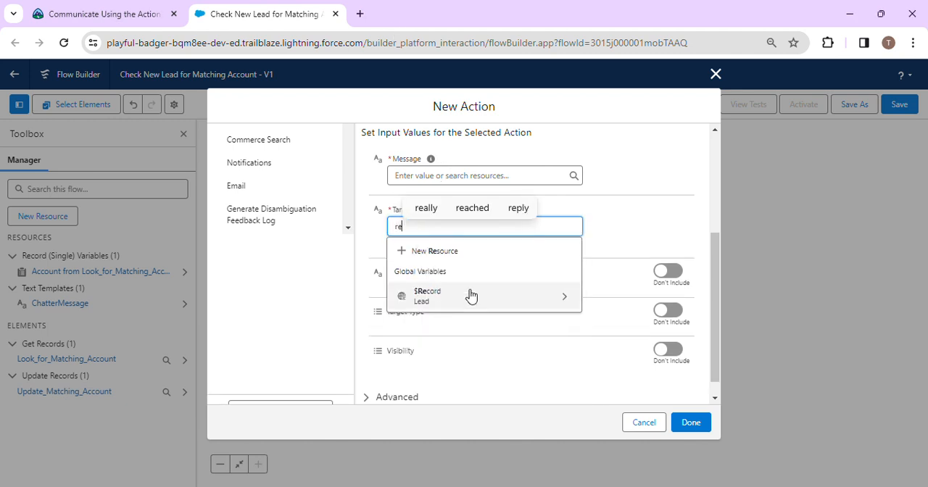
{"action": "left_click", "coordinate": [472, 296]}
{"action": "left_click_drag", "start_coordinate": [575, 259], "coordinate": [578, 353]}
{"action": "left_click", "coordinate": [460, 225]}
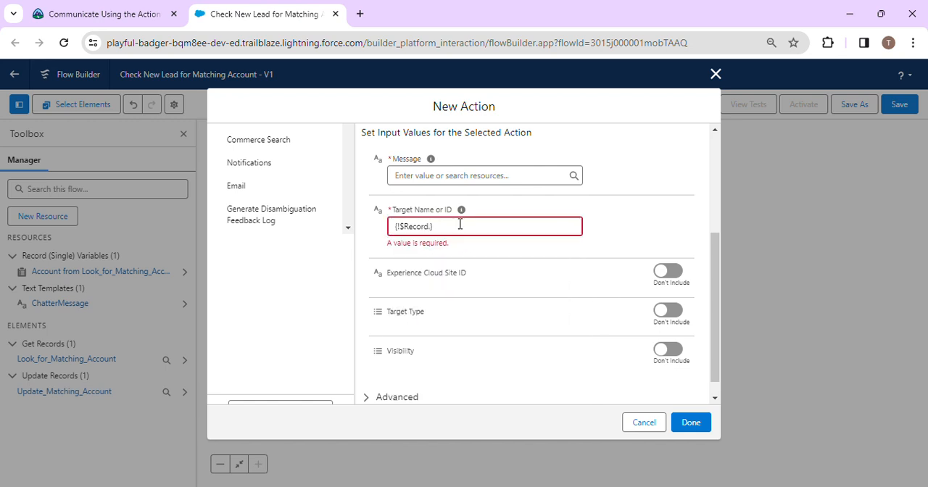
{"action": "left_click", "coordinate": [431, 226]}
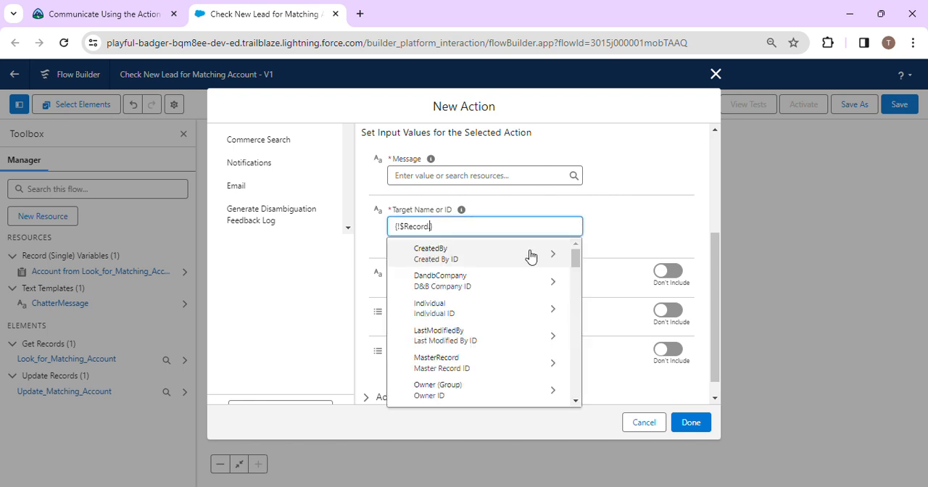
{"action": "left_click_drag", "start_coordinate": [575, 260], "coordinate": [576, 348]}
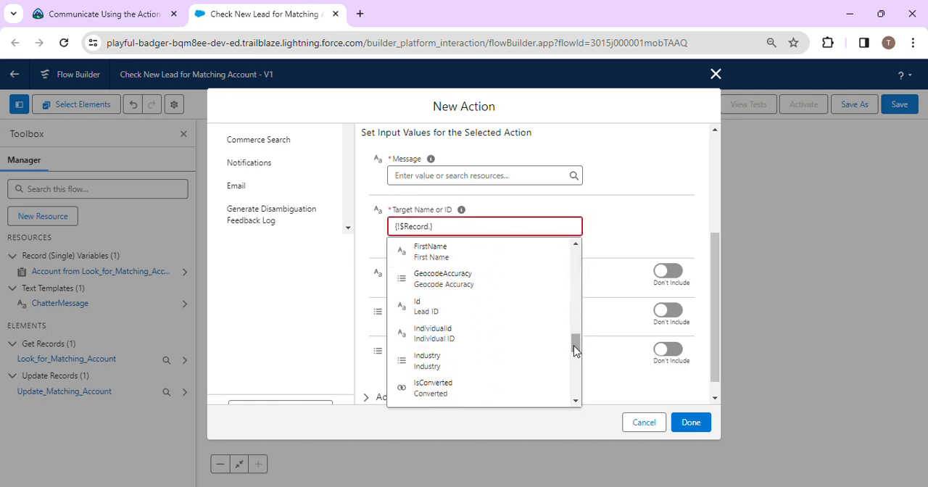
{"action": "left_click", "coordinate": [464, 303]}
{"action": "left_click", "coordinate": [628, 220]}
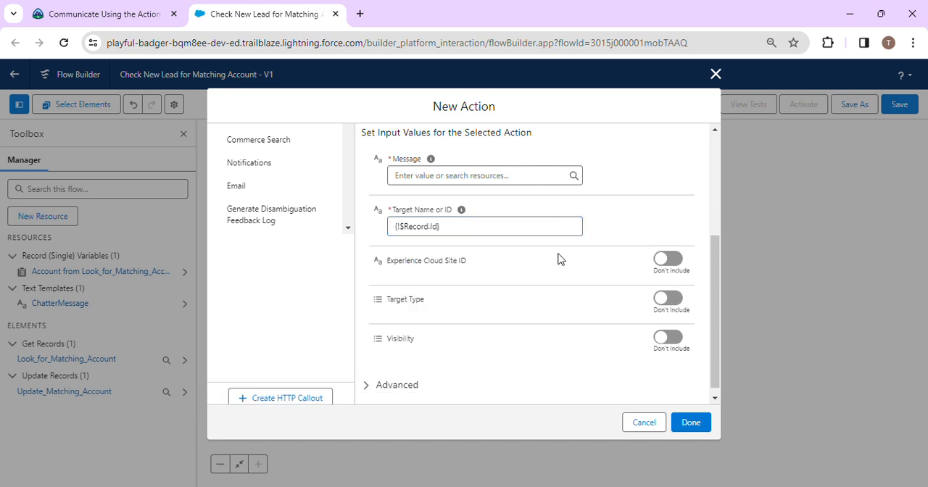
Step: Try to confirm the action, and check the challenge instructions for the required Message value
{"action": "left_click", "coordinate": [699, 425]}
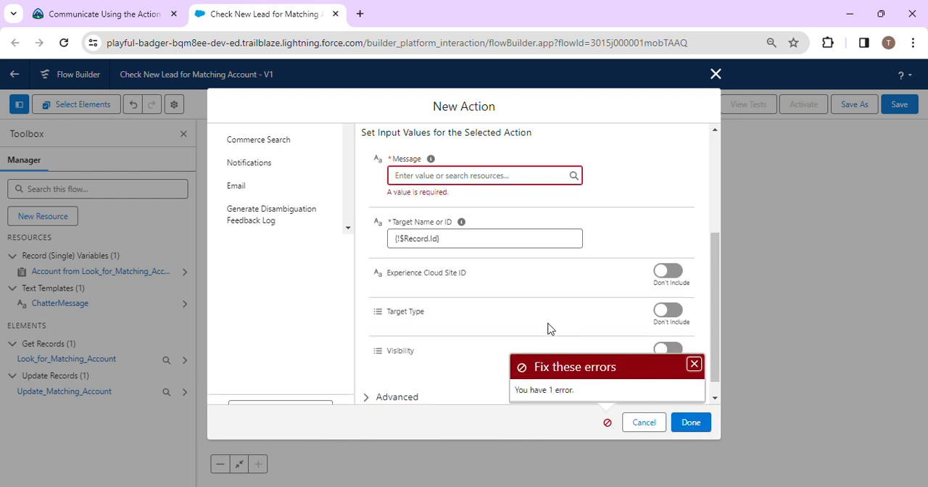
{"action": "scroll", "coordinate": [518, 217], "scroll_direction": "up", "scroll_amount": 3}
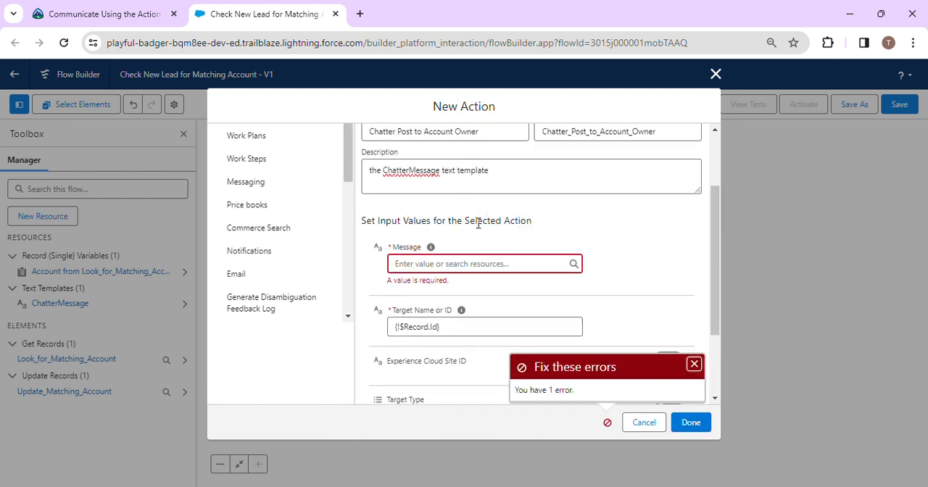
{"action": "left_click", "coordinate": [458, 266]}
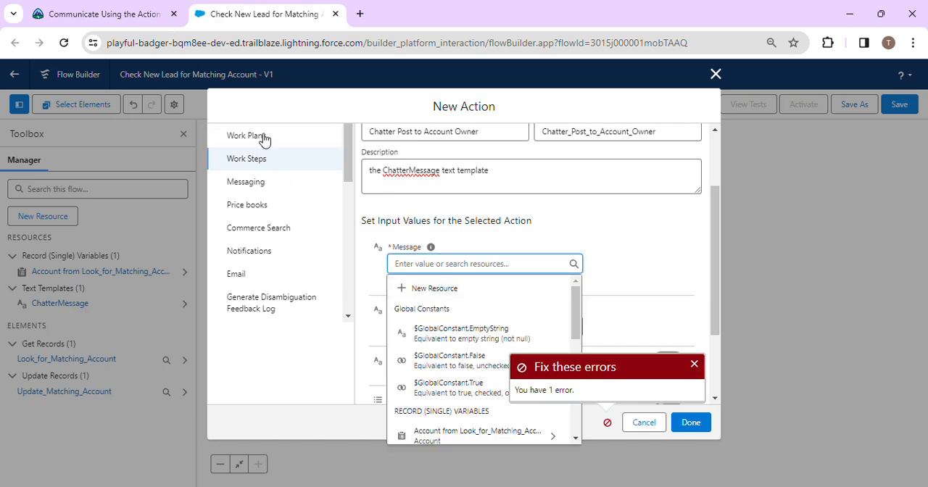
{"action": "left_click", "coordinate": [116, 14]}
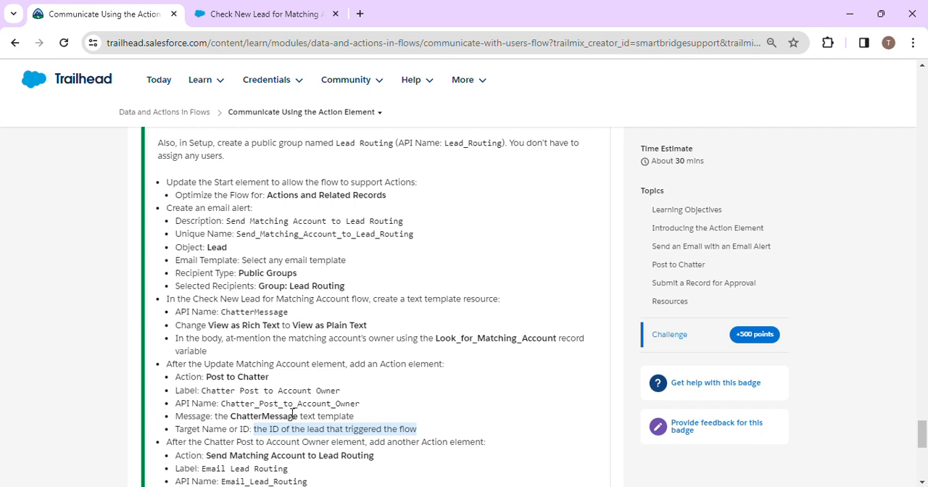
{"action": "left_click", "coordinate": [251, 12]}
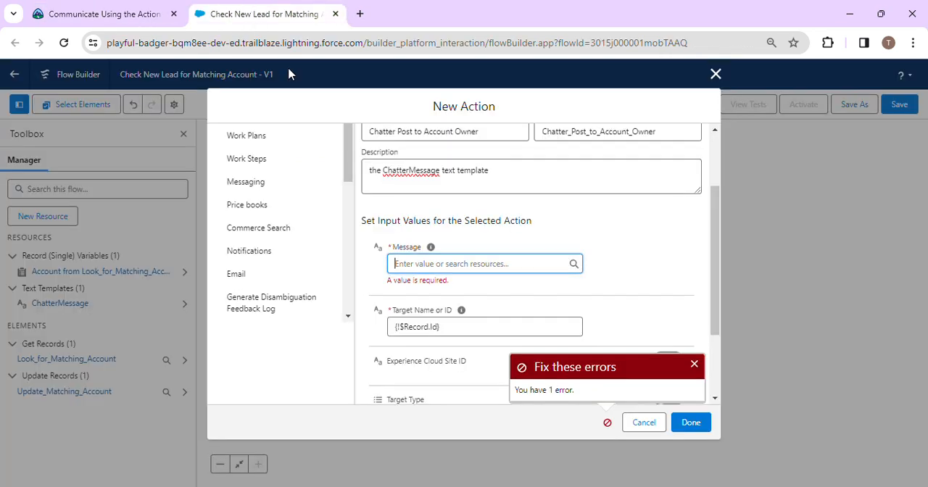
Step: Move the text "the ChatterMessage text template" from the description into the Message value, and confirm the action
{"action": "left_click_drag", "start_coordinate": [499, 177], "coordinate": [350, 182]}
{"action": "key", "text": "ctrl+c"}
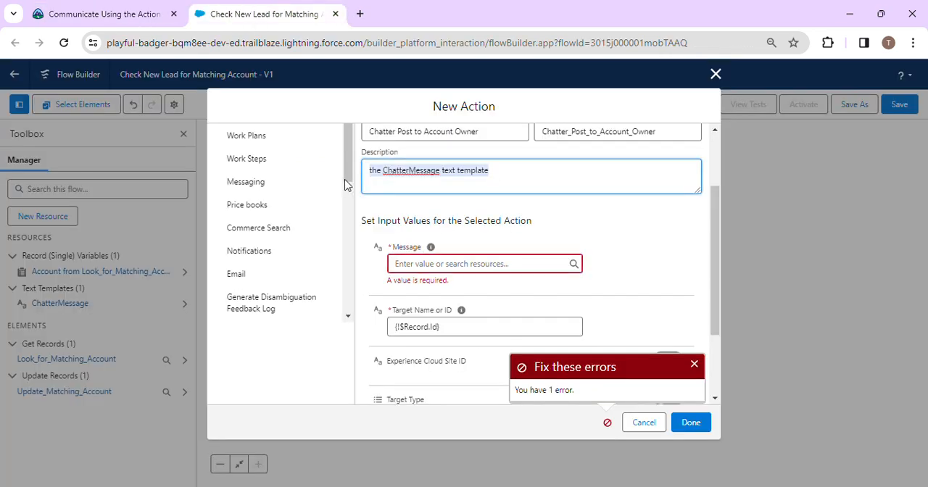
{"action": "key", "text": "BackSpace"}
{"action": "left_click", "coordinate": [411, 264]}
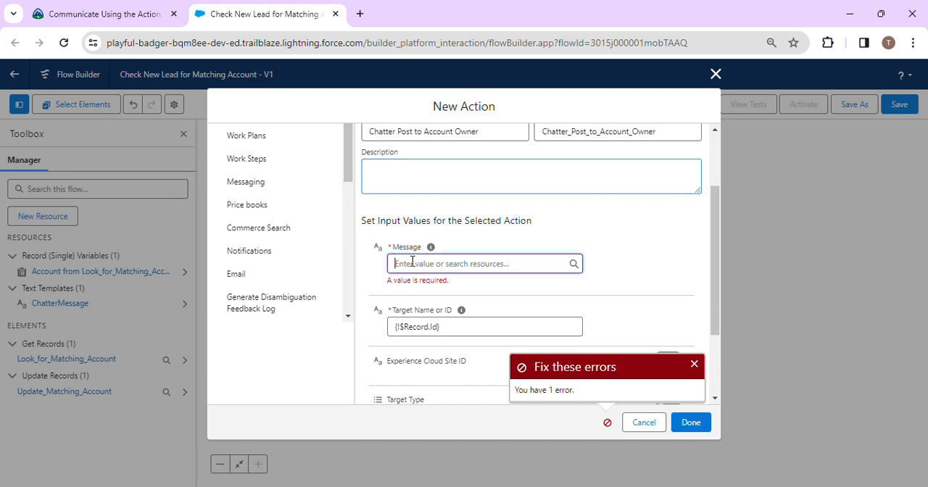
{"action": "key", "text": "ctrl+v"}
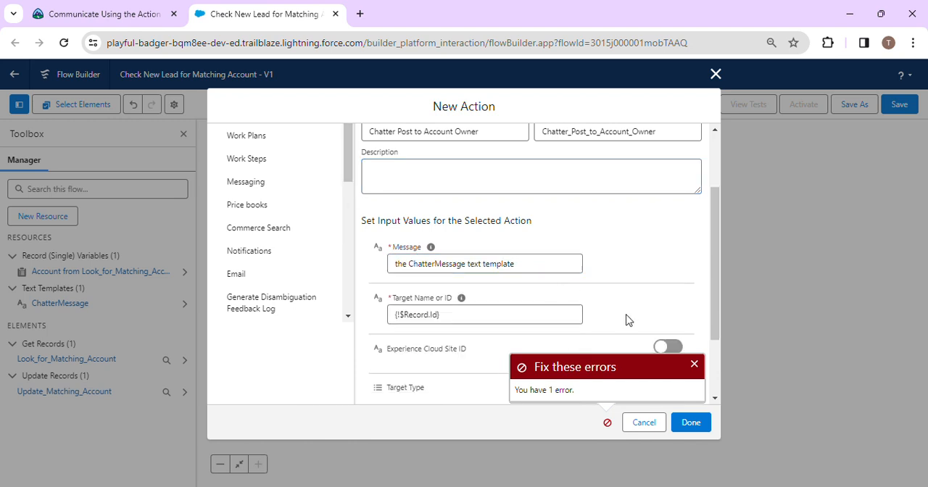
{"action": "left_click", "coordinate": [696, 431]}
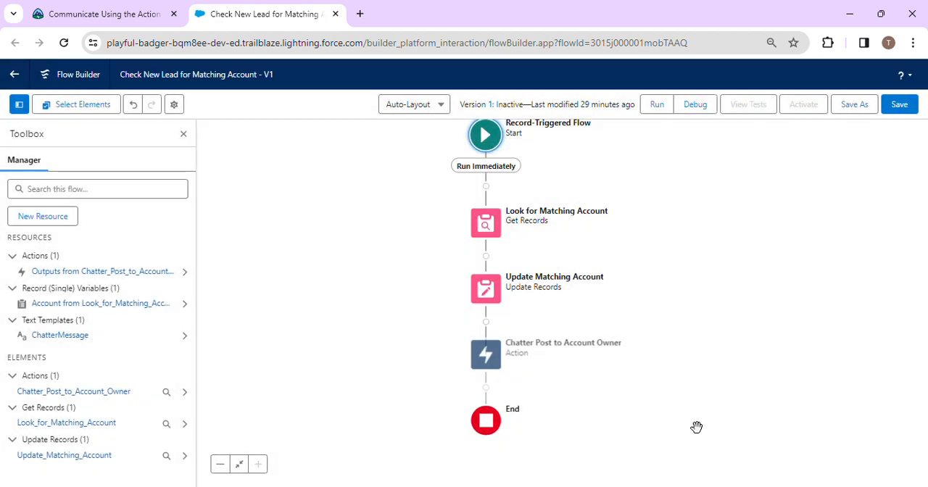
Step: Check the challenge instructions for the second action, and add an Action element after Chatter Post to Account Owner
{"action": "left_click", "coordinate": [134, 9]}
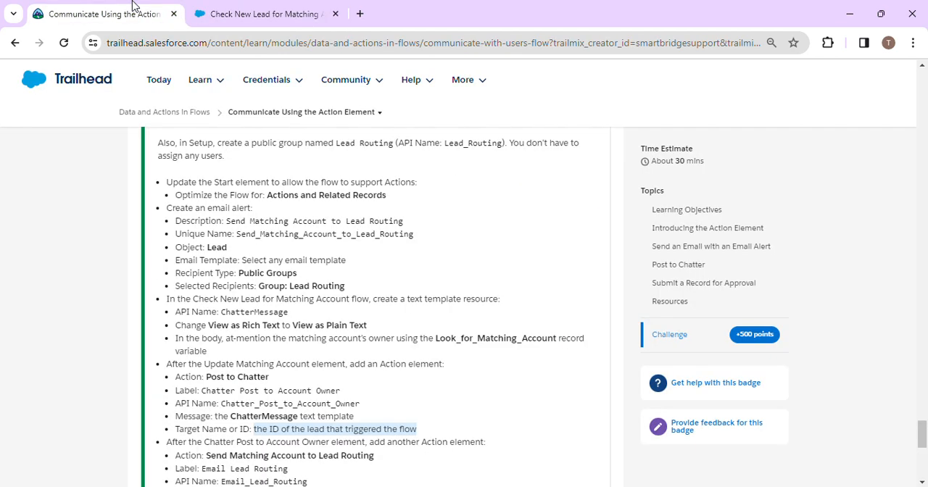
{"action": "scroll", "coordinate": [319, 379], "scroll_direction": "down", "scroll_amount": 1}
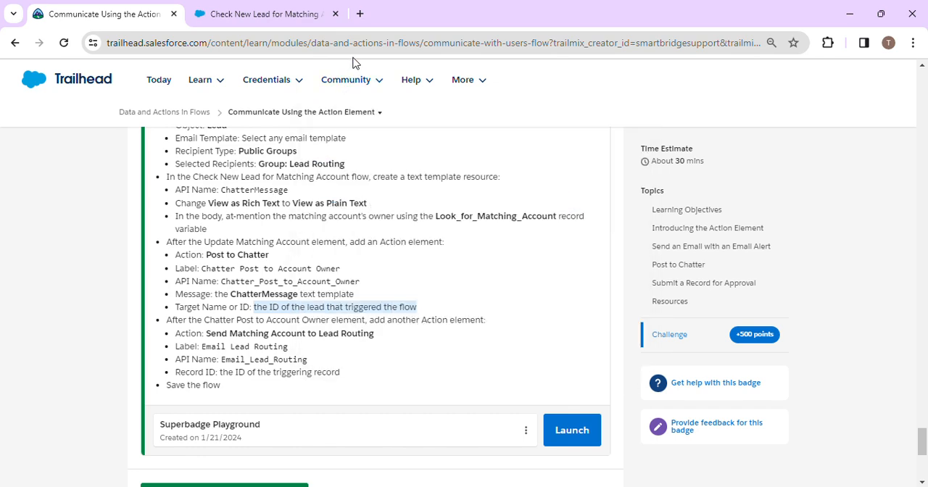
{"action": "left_click", "coordinate": [327, 22]}
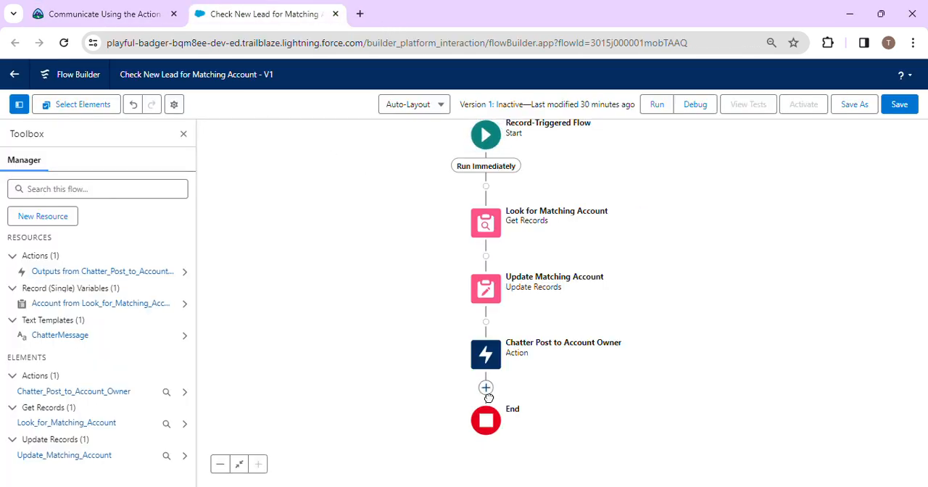
{"action": "left_click", "coordinate": [486, 390]}
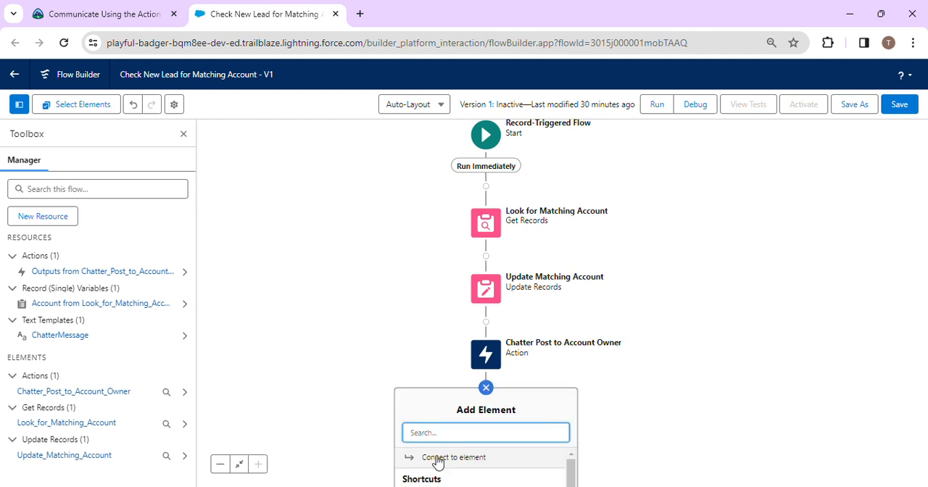
{"action": "type", "text": "ac"}
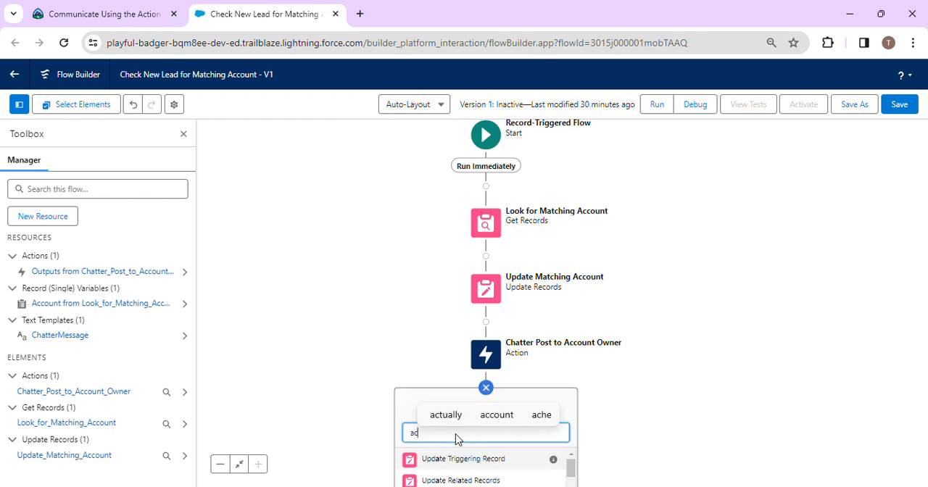
{"action": "left_click", "coordinate": [447, 461]}
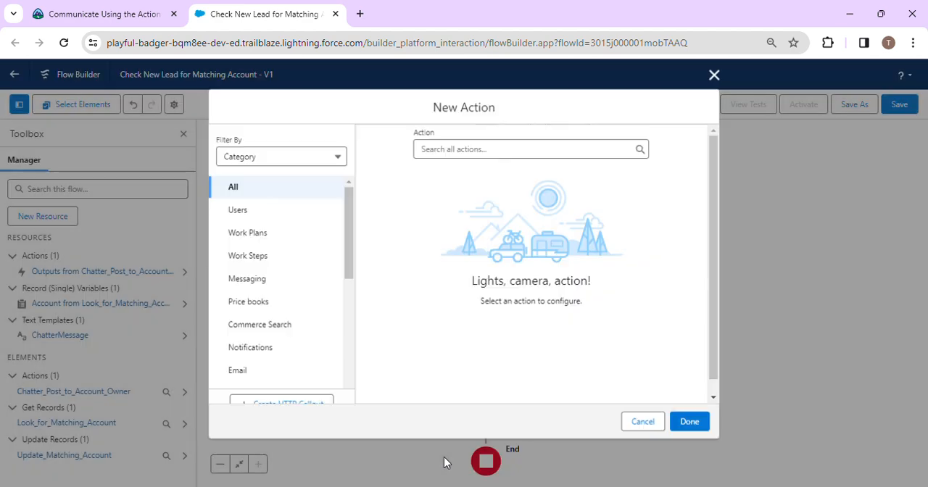
Step: Try searching the actions with the name "Send Matching Account to Lead Routing" copied from the challenge instructions, and clear the search
{"action": "left_click", "coordinate": [105, 14]}
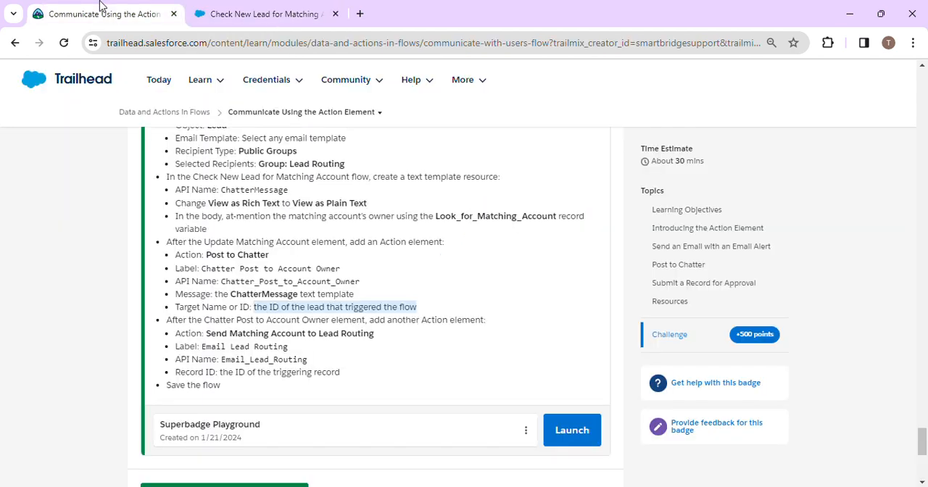
{"action": "left_click_drag", "start_coordinate": [220, 333], "coordinate": [411, 338]}
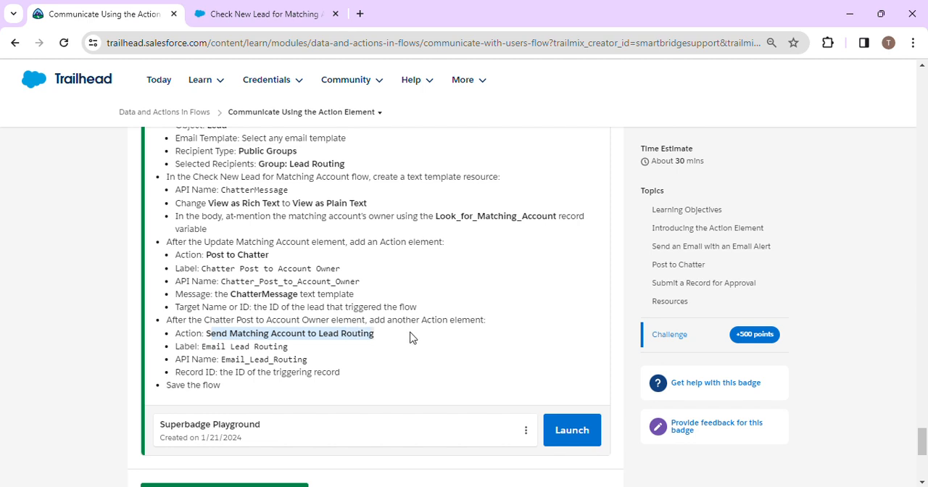
{"action": "left_click", "coordinate": [218, 333]}
{"action": "left_click_drag", "start_coordinate": [206, 334], "coordinate": [417, 340]}
{"action": "key", "text": "ctrl+c"}
{"action": "left_click", "coordinate": [241, 16]}
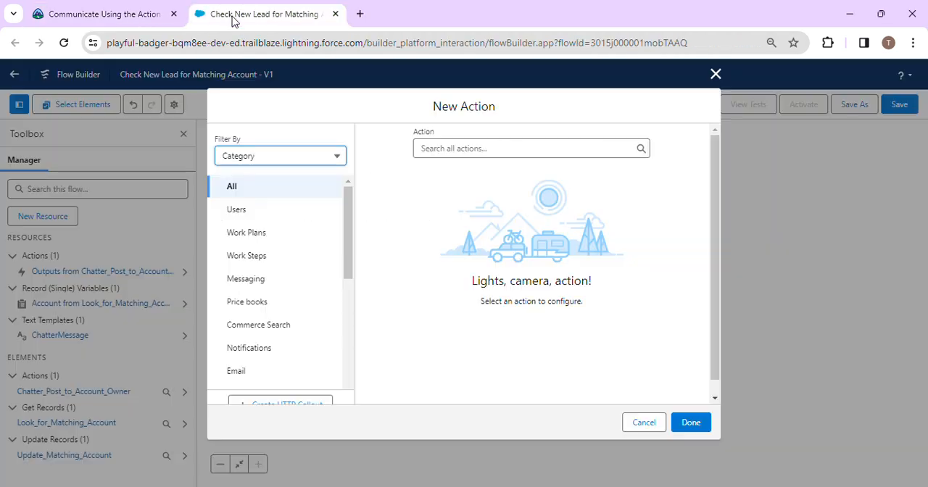
{"action": "left_click", "coordinate": [451, 150]}
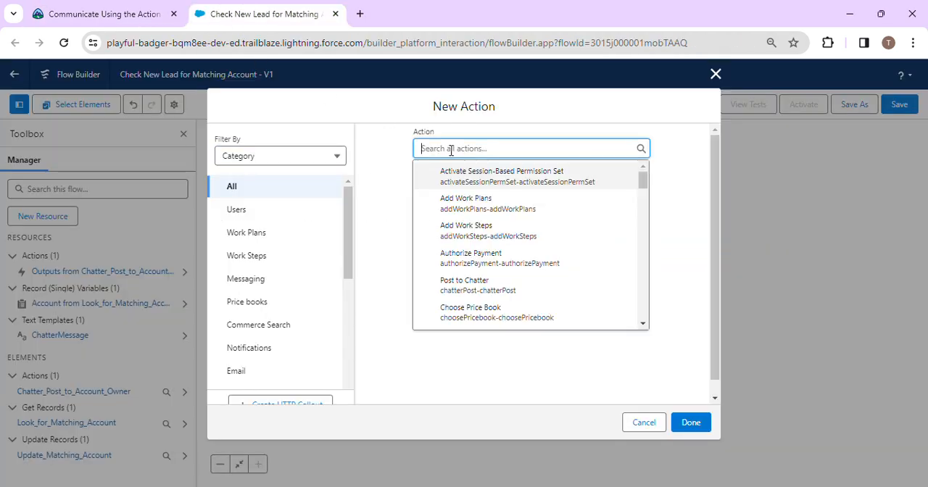
{"action": "key", "text": "ctrl+v"}
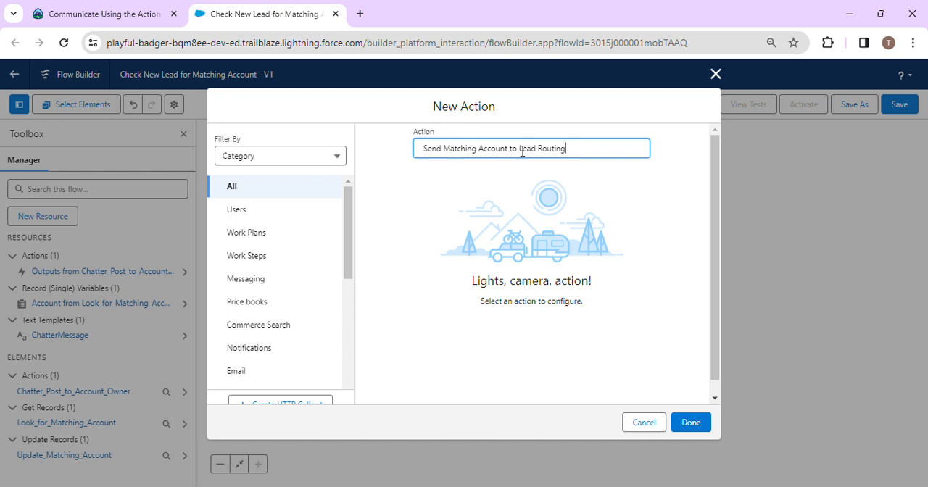
{"action": "key", "text": "BackSpace"}
{"action": "key", "text": "BackSpace"}
{"action": "key", "text": "BackSpace"}
{"action": "key", "text": "BackSpace"}
{"action": "key", "text": "BackSpace"}
{"action": "key", "text": "BackSpace"}
{"action": "key", "text": "BackSpace"}
{"action": "key", "text": "BackSpace"}
{"action": "key", "text": "BackSpace"}
{"action": "key", "text": "BackSpace"}
{"action": "key", "text": "BackSpace"}
{"action": "key", "text": "BackSpace"}
{"action": "key", "text": "BackSpace"}
{"action": "key", "text": "BackSpace"}
{"action": "key", "text": "BackSpace"}
{"action": "key", "text": "BackSpace"}
{"action": "key", "text": "BackSpace"}
{"action": "key", "text": "BackSpace"}
{"action": "key", "text": "BackSpace"}
{"action": "key", "text": "BackSpace"}
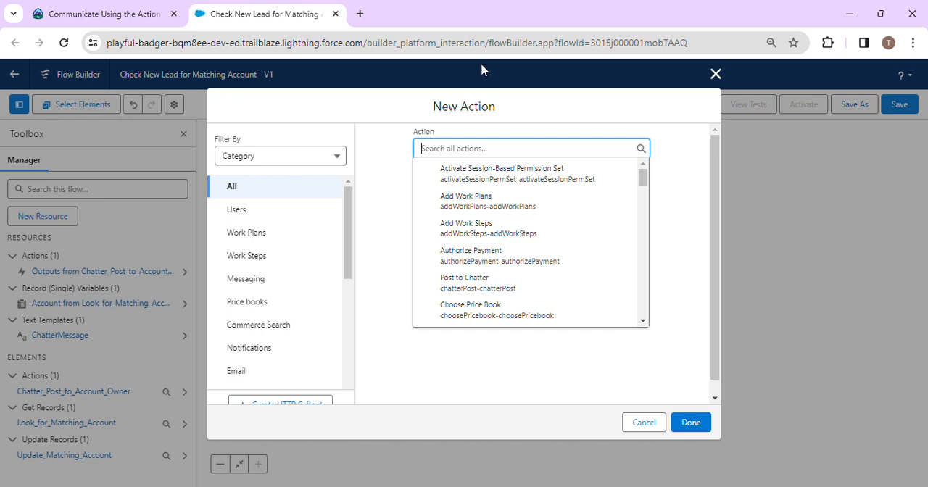
Step: Search the actions for "send ma" and select the Send Matching Account to Lead Routing email alert
{"action": "left_click", "coordinate": [389, 23]}
{"action": "left_click", "coordinate": [455, 145]}
{"action": "type", "text": "se"}
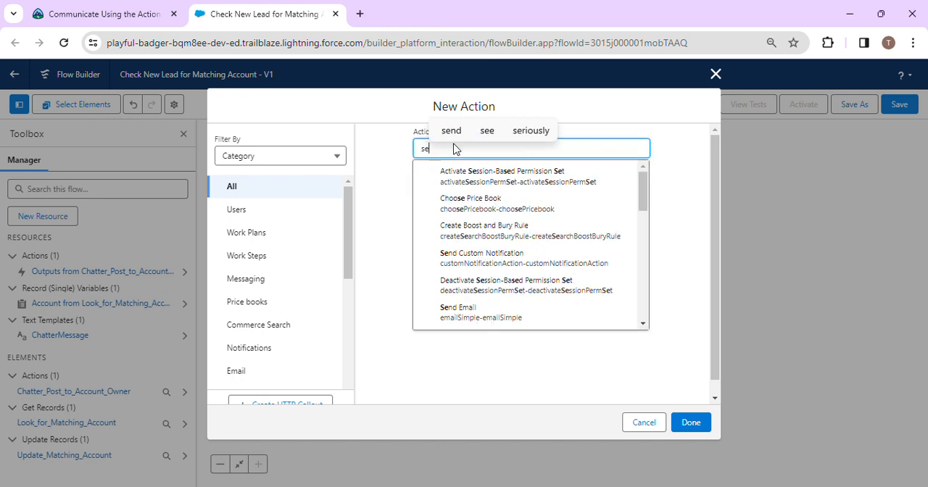
{"action": "type", "text": "nd ma"}
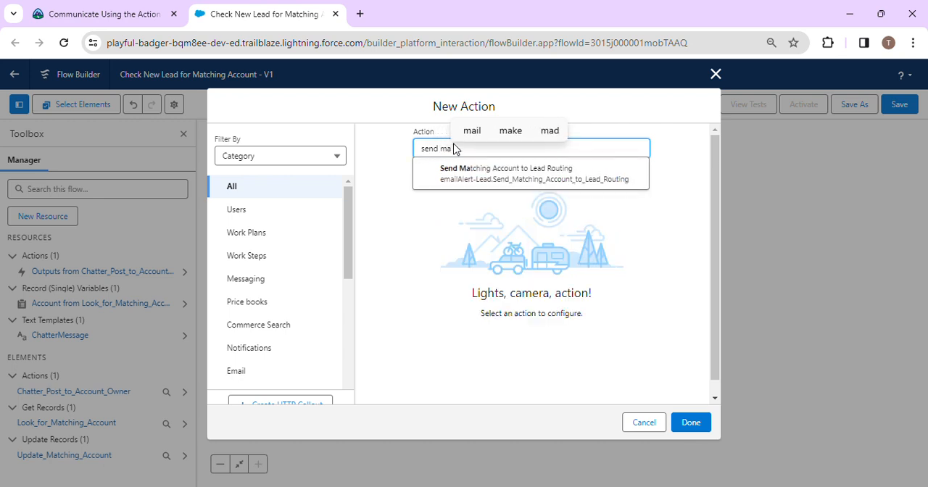
{"action": "left_click", "coordinate": [473, 176]}
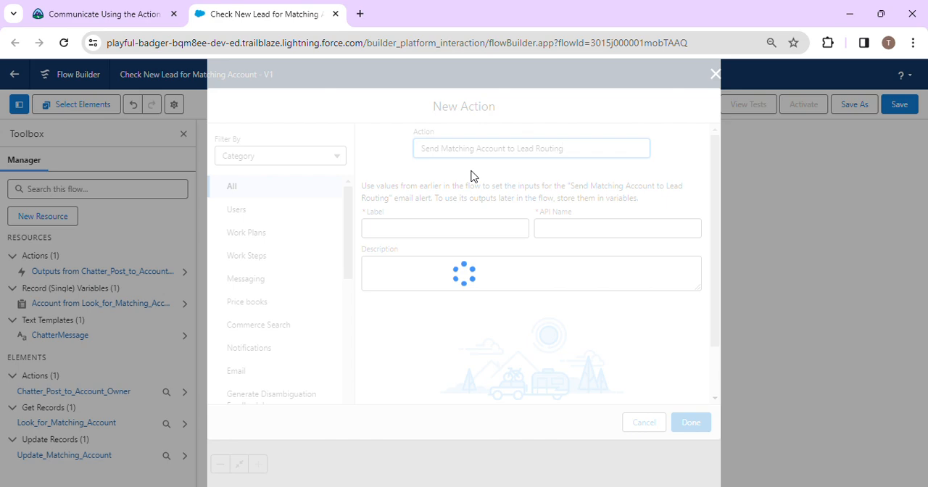
Step: Label the new action "Email Lead Routing" as given in the challenge instructions, with the API name Email_Lead_Routing
{"action": "left_click", "coordinate": [149, 6]}
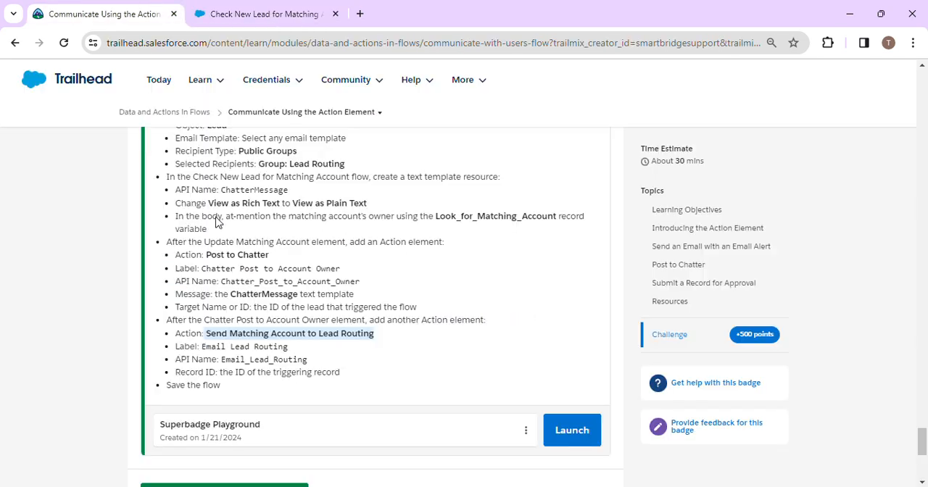
{"action": "left_click_drag", "start_coordinate": [203, 347], "coordinate": [322, 348]}
{"action": "key", "text": "ctrl+c"}
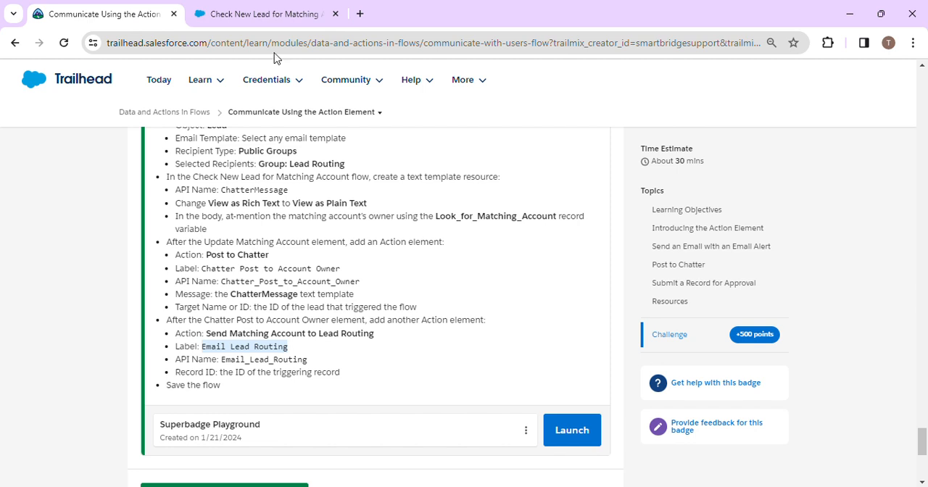
{"action": "left_click", "coordinate": [257, 15]}
{"action": "left_click", "coordinate": [407, 221]}
{"action": "key", "text": "ctrl+v"}
{"action": "left_click", "coordinate": [461, 216]}
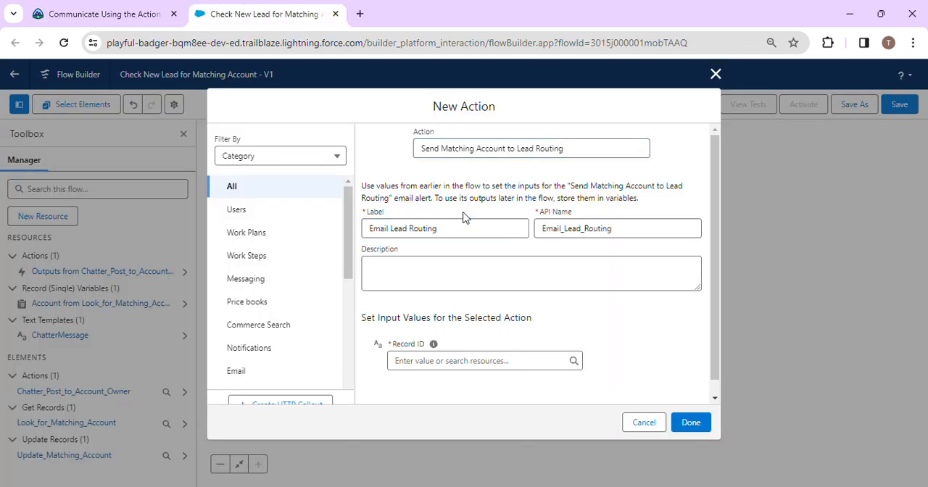
Step: Set the email alert action's Record ID to the triggering record's Lead ID, {!$Record.Id}
{"action": "left_click", "coordinate": [133, 19]}
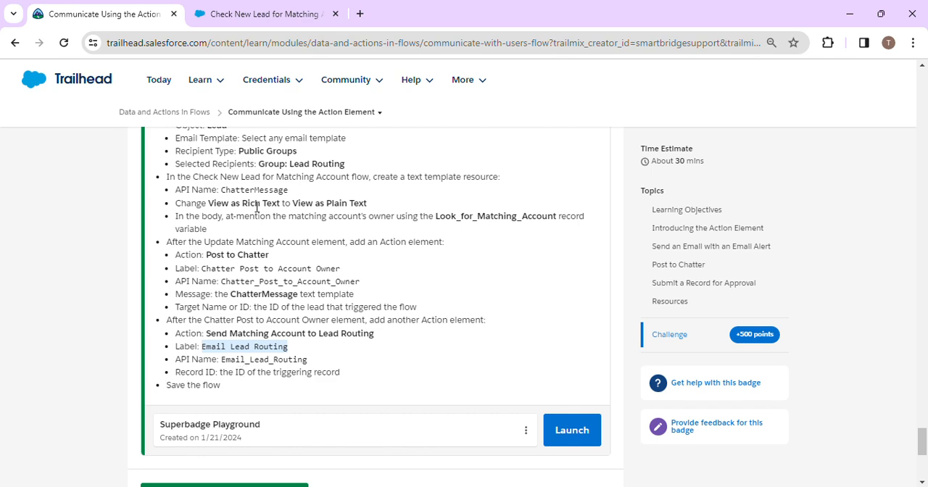
{"action": "left_click", "coordinate": [254, 12]}
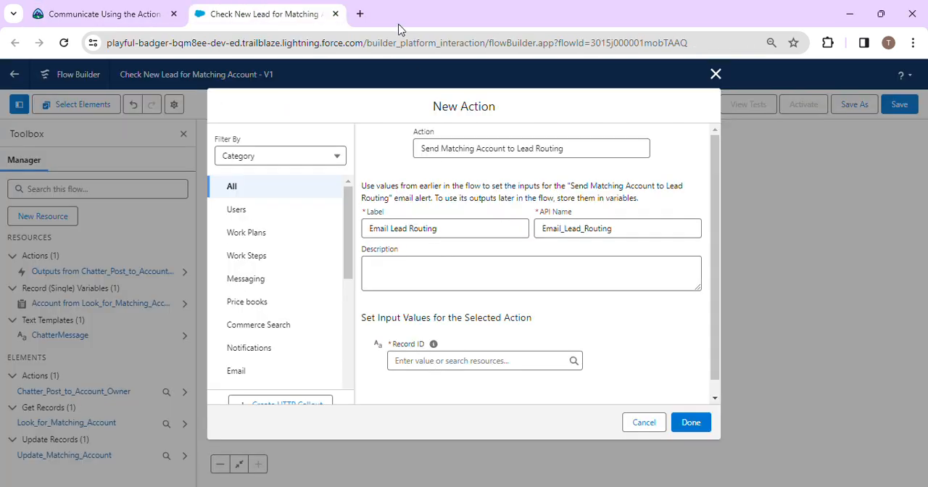
{"action": "left_click", "coordinate": [425, 361]}
{"action": "type", "text": "re"}
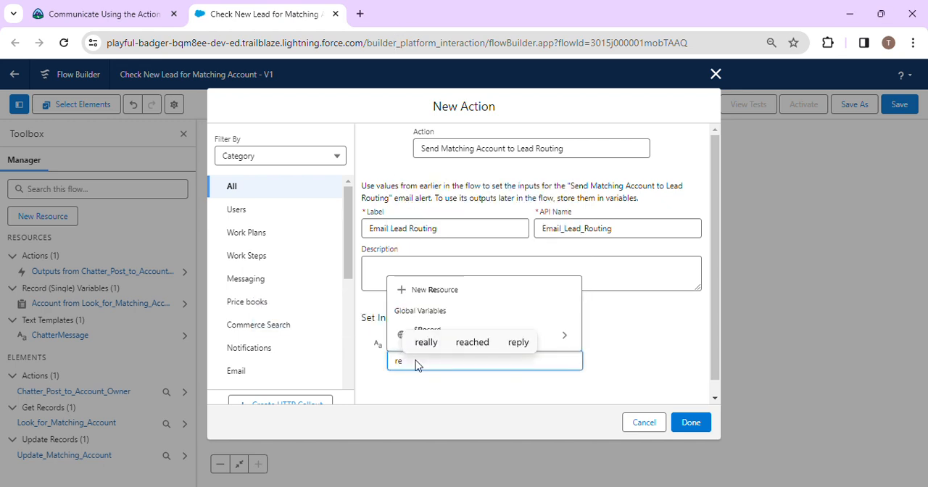
{"action": "left_click", "coordinate": [554, 337]}
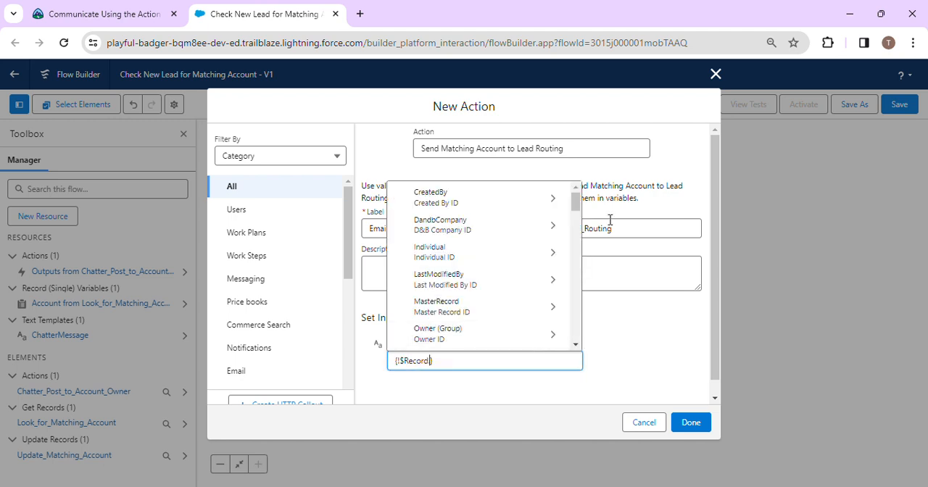
{"action": "left_click_drag", "start_coordinate": [576, 201], "coordinate": [579, 292]}
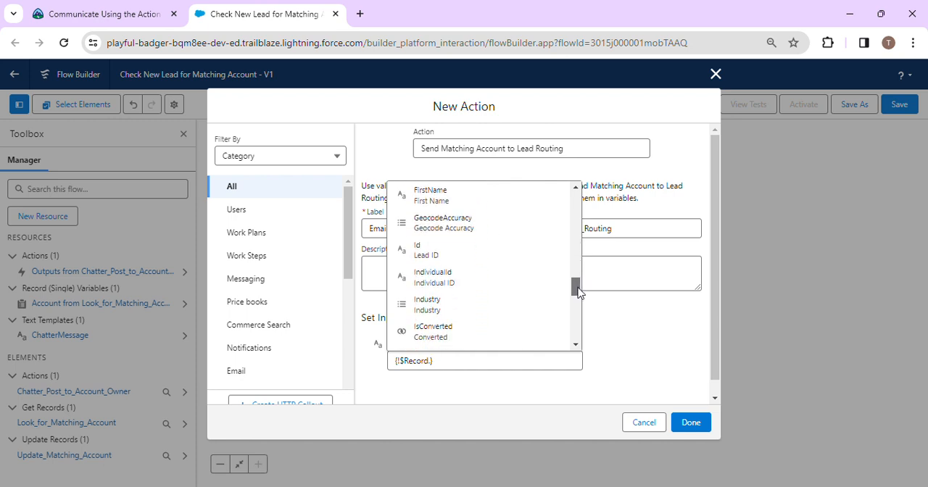
{"action": "left_click", "coordinate": [482, 252]}
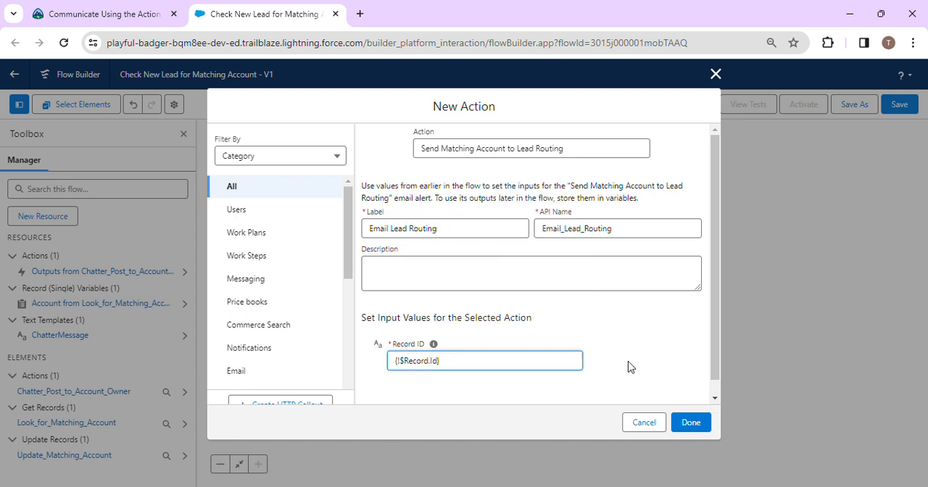
Step: Compare the Record ID with the challenge instructions, confirm the email alert action, and save the flow
{"action": "left_click", "coordinate": [134, 9]}
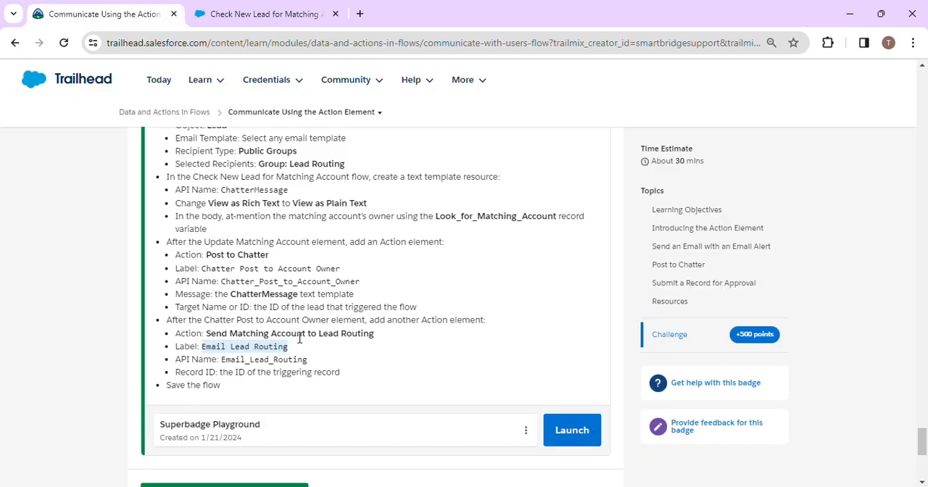
{"action": "left_click", "coordinate": [274, 362]}
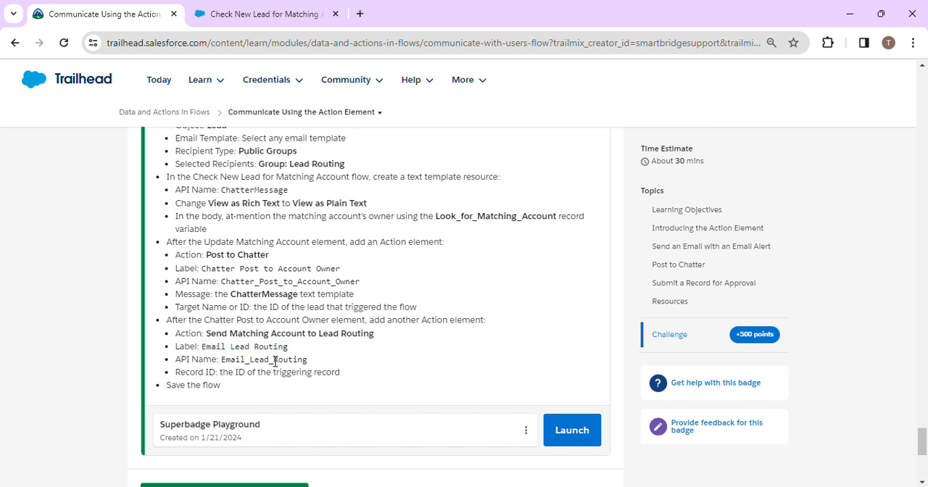
{"action": "triple_click", "coordinate": [228, 372]}
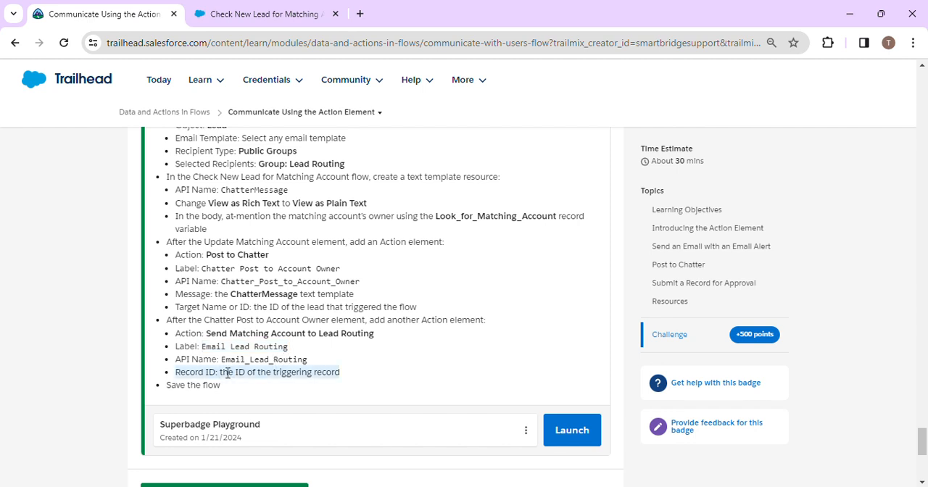
{"action": "left_click", "coordinate": [264, 16]}
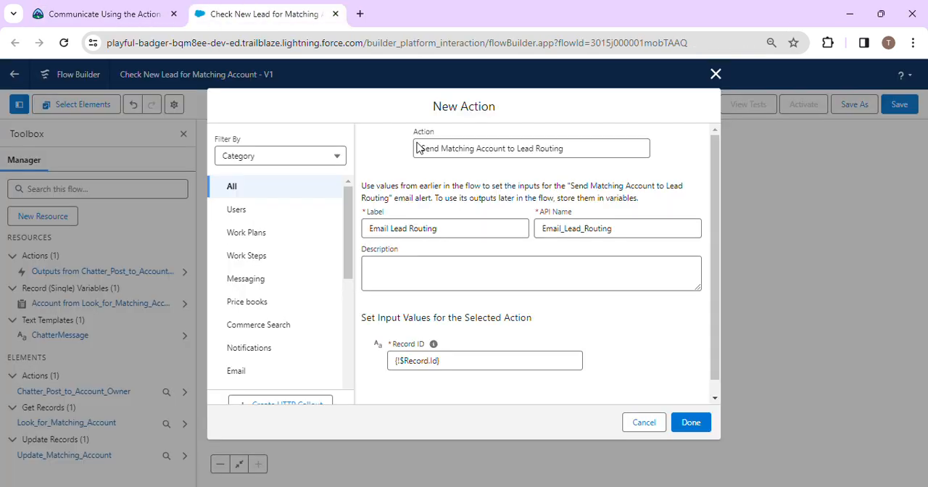
{"action": "left_click", "coordinate": [691, 422]}
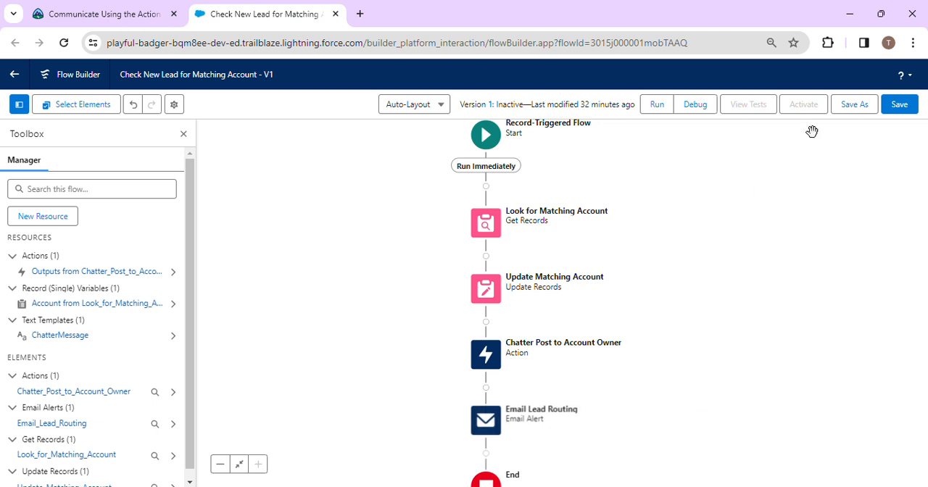
{"action": "left_click", "coordinate": [906, 106]}
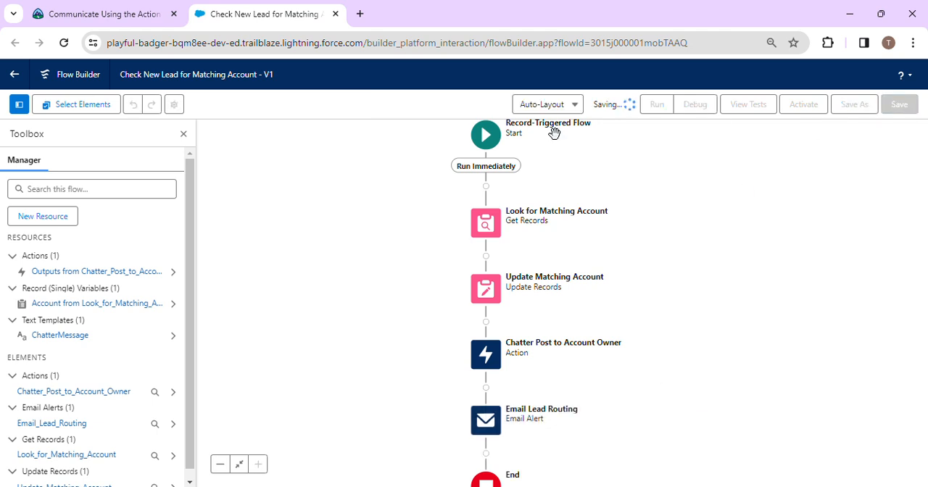
Step: Run the Trailhead challenge check for the Superbadge Playground and read its feedback
{"action": "left_click", "coordinate": [94, 14]}
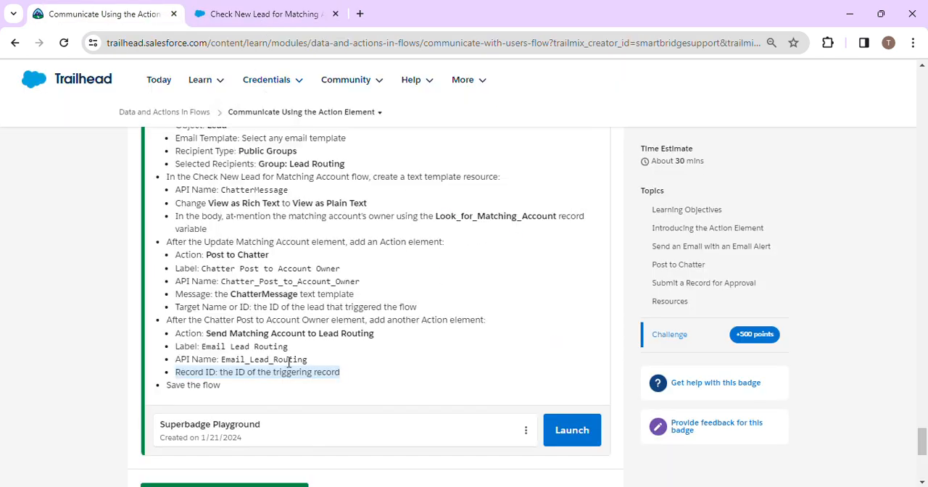
{"action": "scroll", "coordinate": [259, 412], "scroll_direction": "down", "scroll_amount": 1}
{"action": "left_click", "coordinate": [245, 406]}
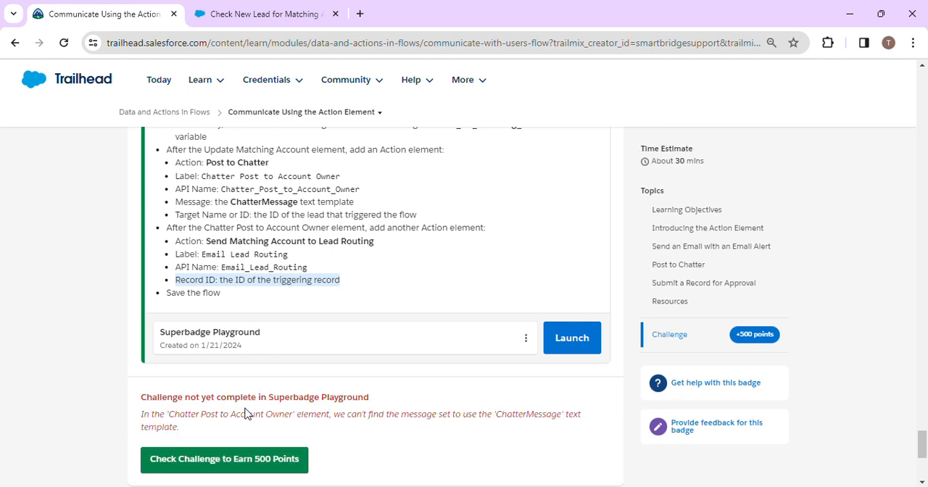
{"action": "left_click", "coordinate": [363, 81]}
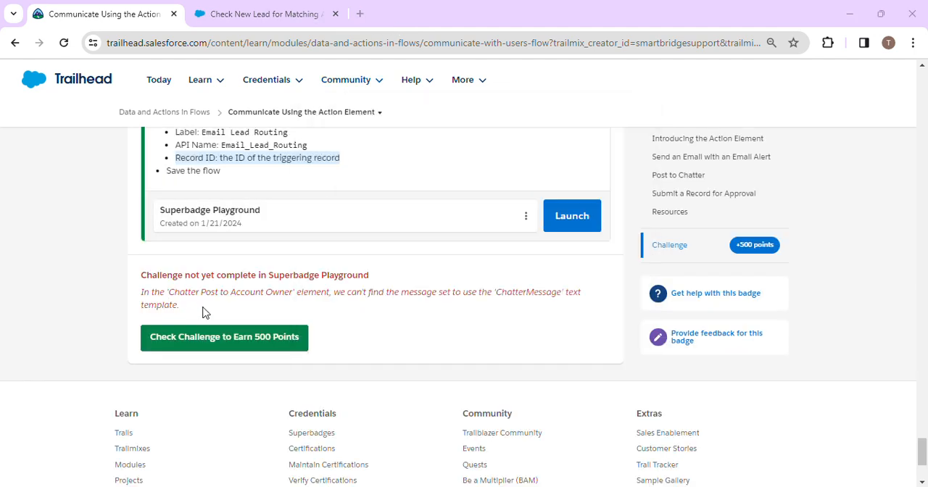
Step: In the flow, set the Chatter Post to Account Owner action's Message to the text template {!ChatterMessage} and save the flow
{"action": "left_click", "coordinate": [227, 9]}
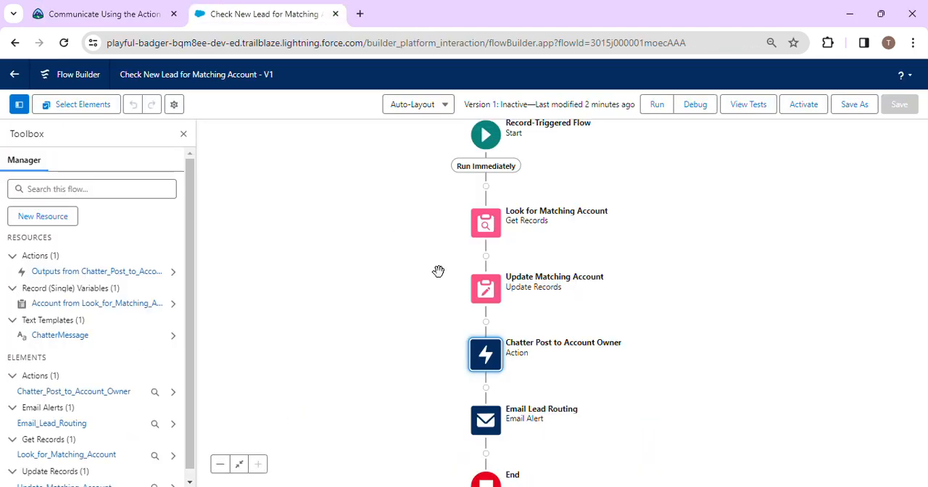
{"action": "double_click", "coordinate": [486, 360]}
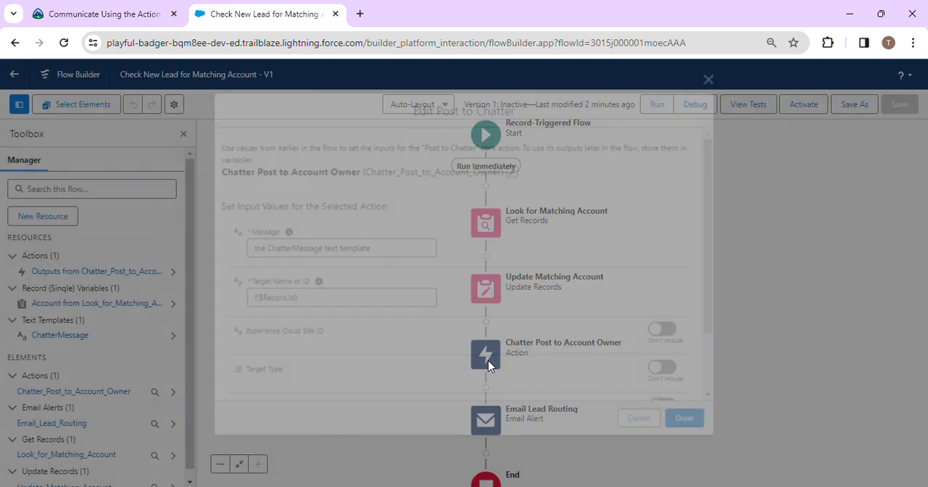
{"action": "left_click", "coordinate": [514, 168]}
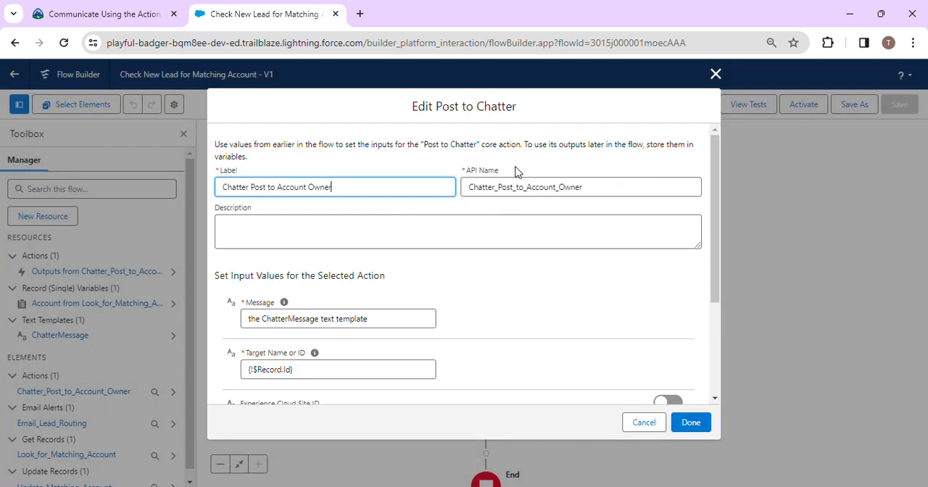
{"action": "left_click", "coordinate": [377, 319]}
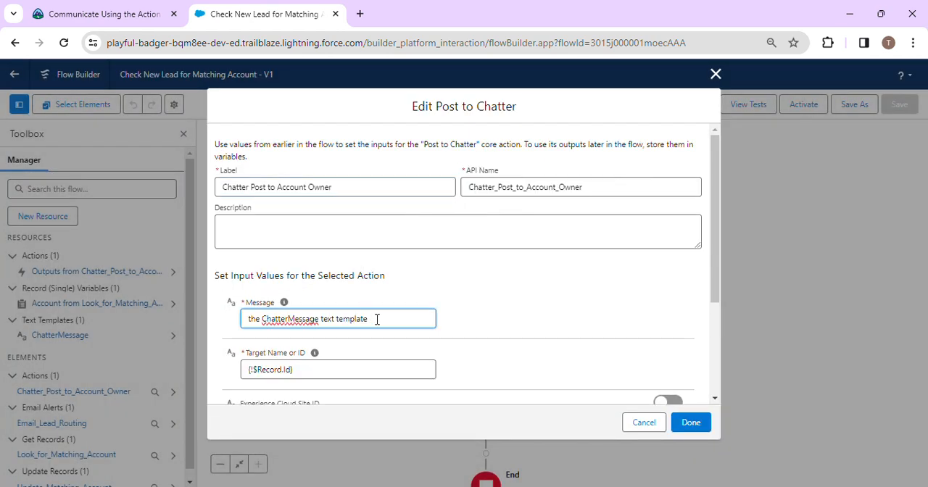
{"action": "key", "text": "BackSpace"}
{"action": "key", "text": "BackSpace"}
{"action": "key", "text": "BackSpace"}
{"action": "key", "text": "BackSpace"}
{"action": "key", "text": "BackSpace"}
{"action": "key", "text": "BackSpace"}
{"action": "key", "text": "BackSpace"}
{"action": "key", "text": "BackSpace"}
{"action": "key", "text": "BackSpace"}
{"action": "key", "text": "BackSpace"}
{"action": "key", "text": "BackSpace"}
{"action": "key", "text": "BackSpace"}
{"action": "key", "text": "BackSpace"}
{"action": "key", "text": "BackSpace"}
{"action": "key", "text": "BackSpace"}
{"action": "key", "text": "BackSpace"}
{"action": "key", "text": "BackSpace"}
{"action": "key", "text": "BackSpace"}
{"action": "key", "text": "BackSpace"}
{"action": "key", "text": "BackSpace"}
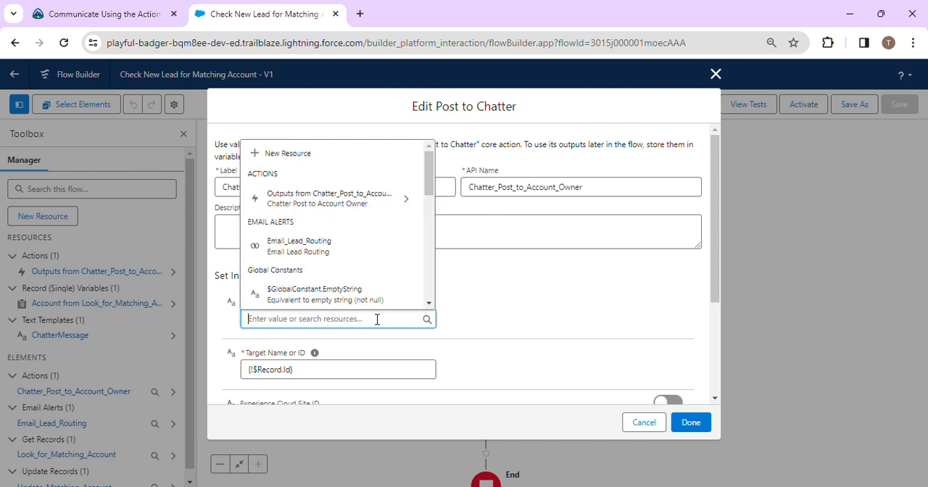
{"action": "type", "text": "c"}
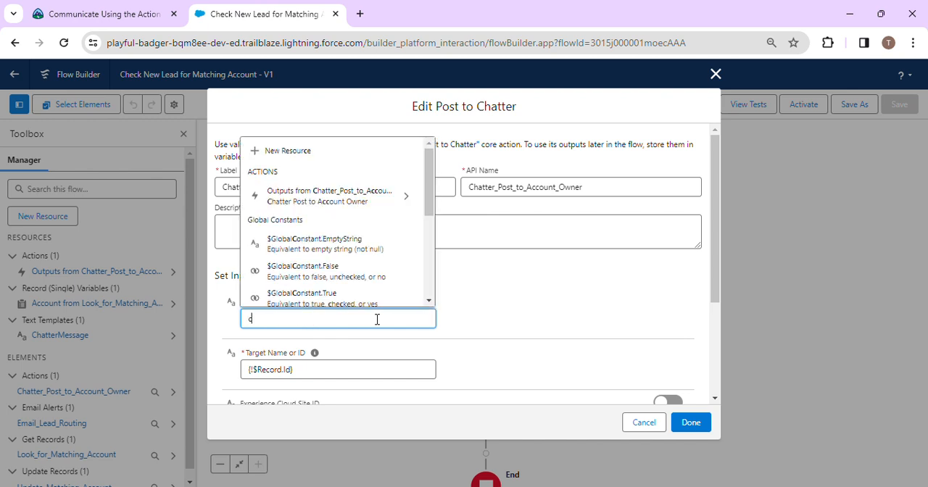
{"action": "type", "text": "ha"}
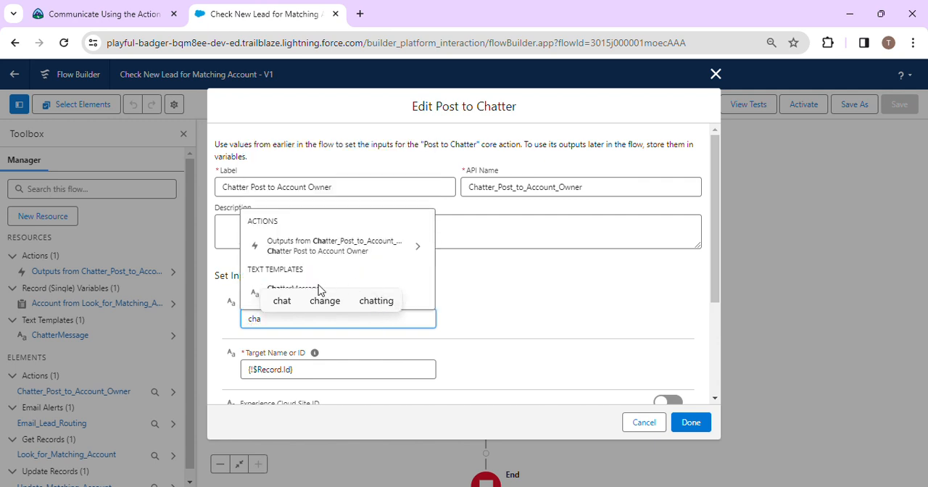
{"action": "left_click", "coordinate": [249, 293]}
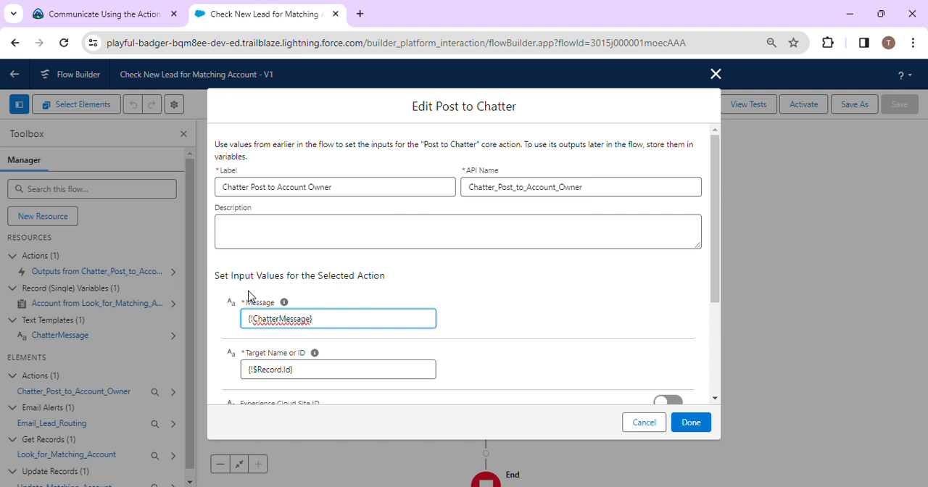
{"action": "left_click", "coordinate": [513, 305]}
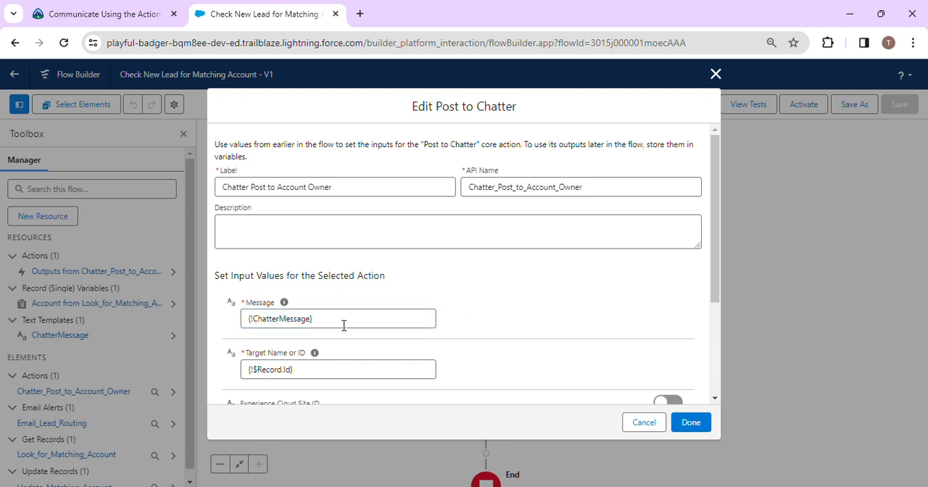
{"action": "left_click", "coordinate": [691, 423]}
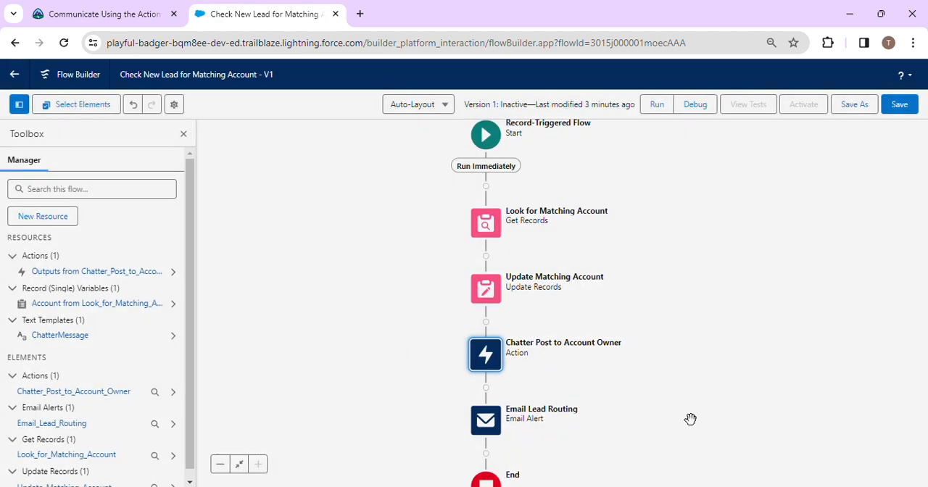
{"action": "left_click", "coordinate": [899, 106]}
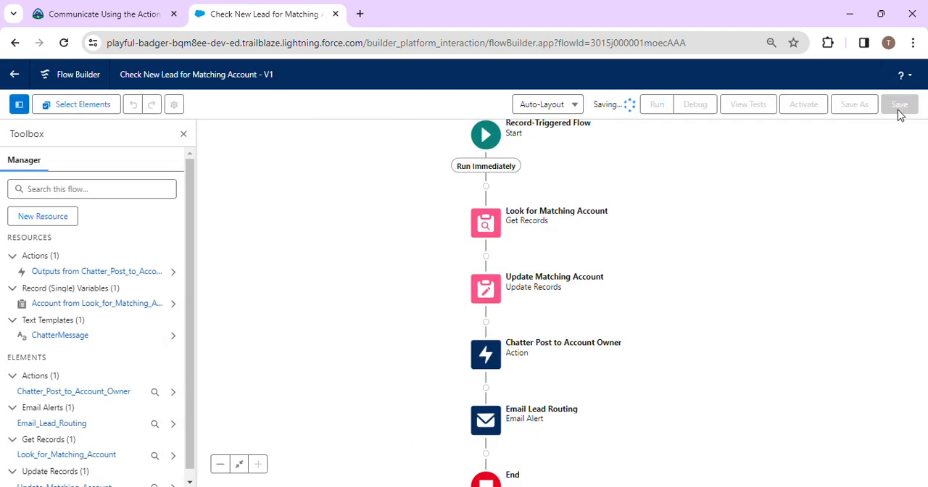
Step: Return to the Trailhead challenge page, rerun the challenge check, and review the flow requirements while it runs
{"action": "left_click", "coordinate": [104, 7]}
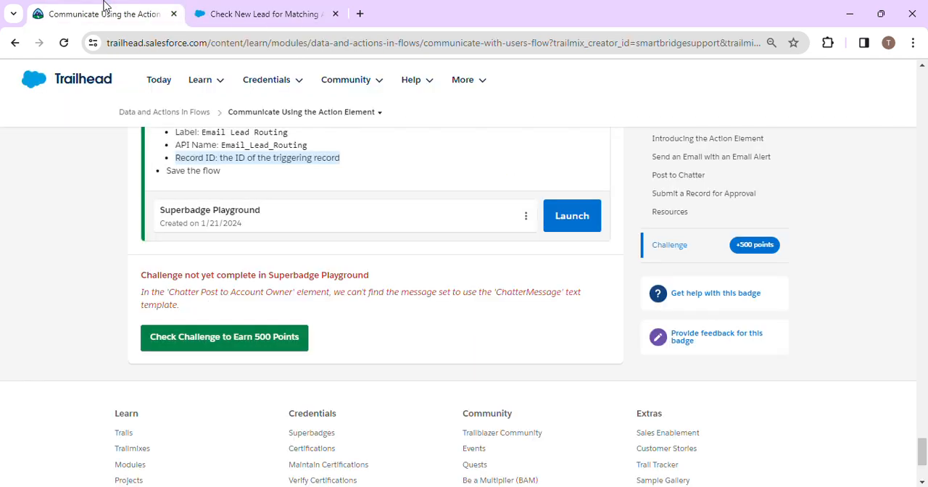
{"action": "left_click", "coordinate": [254, 339]}
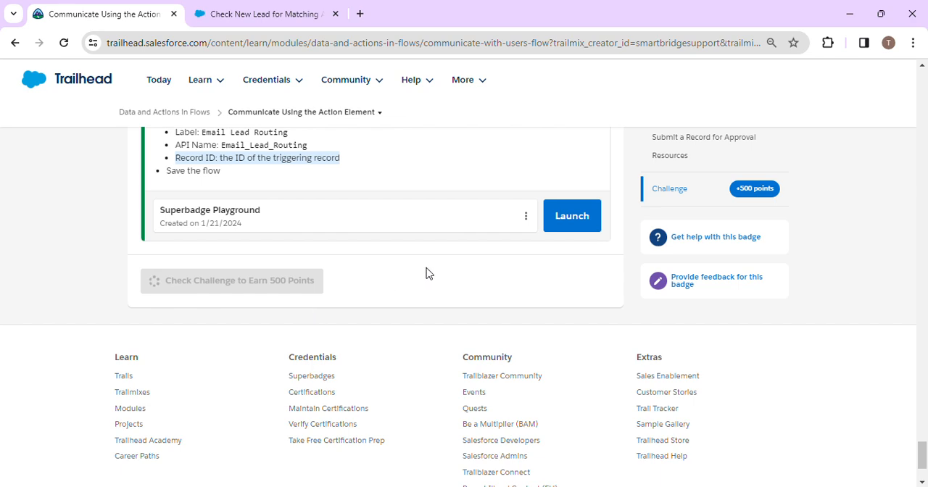
{"action": "scroll", "coordinate": [426, 272], "scroll_direction": "up", "scroll_amount": 2}
{"action": "scroll", "coordinate": [427, 272], "scroll_direction": "up", "scroll_amount": 1}
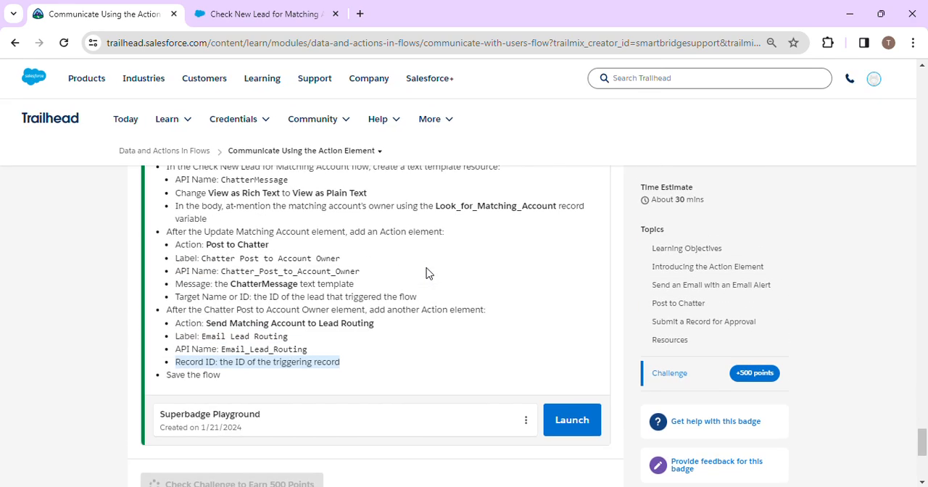
{"action": "scroll", "coordinate": [426, 272], "scroll_direction": "down", "scroll_amount": 1}
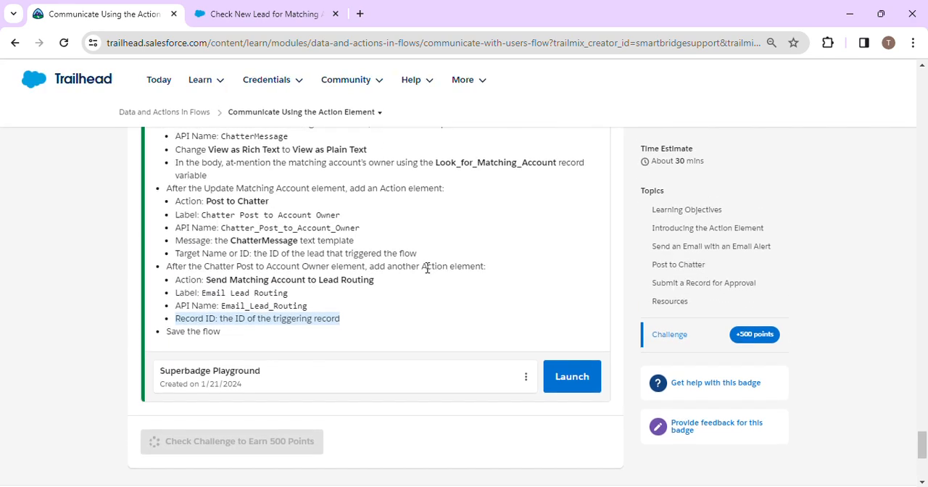